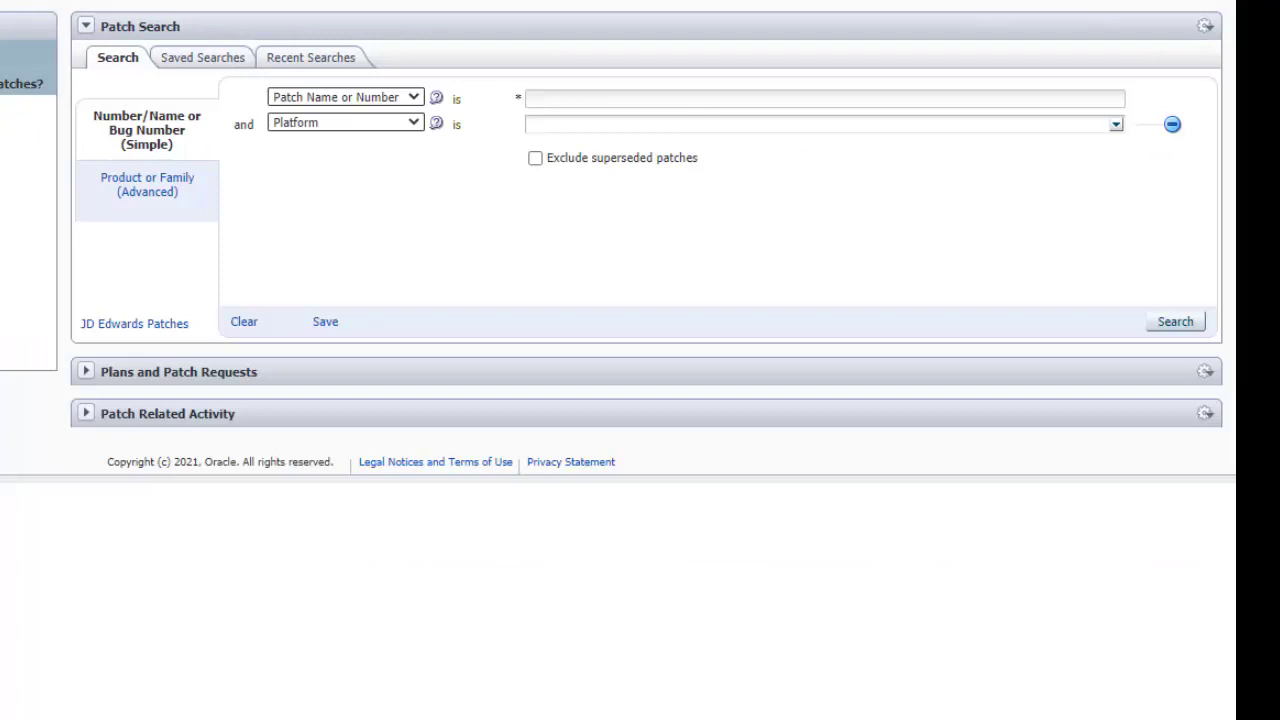
Set up an advanced patch search for the product PeopleSoft Enterprise PT PeopleTools and the release PeopleSoft PeopleTools 8.59
{"action": "left_click", "coordinate": [124, 185]}
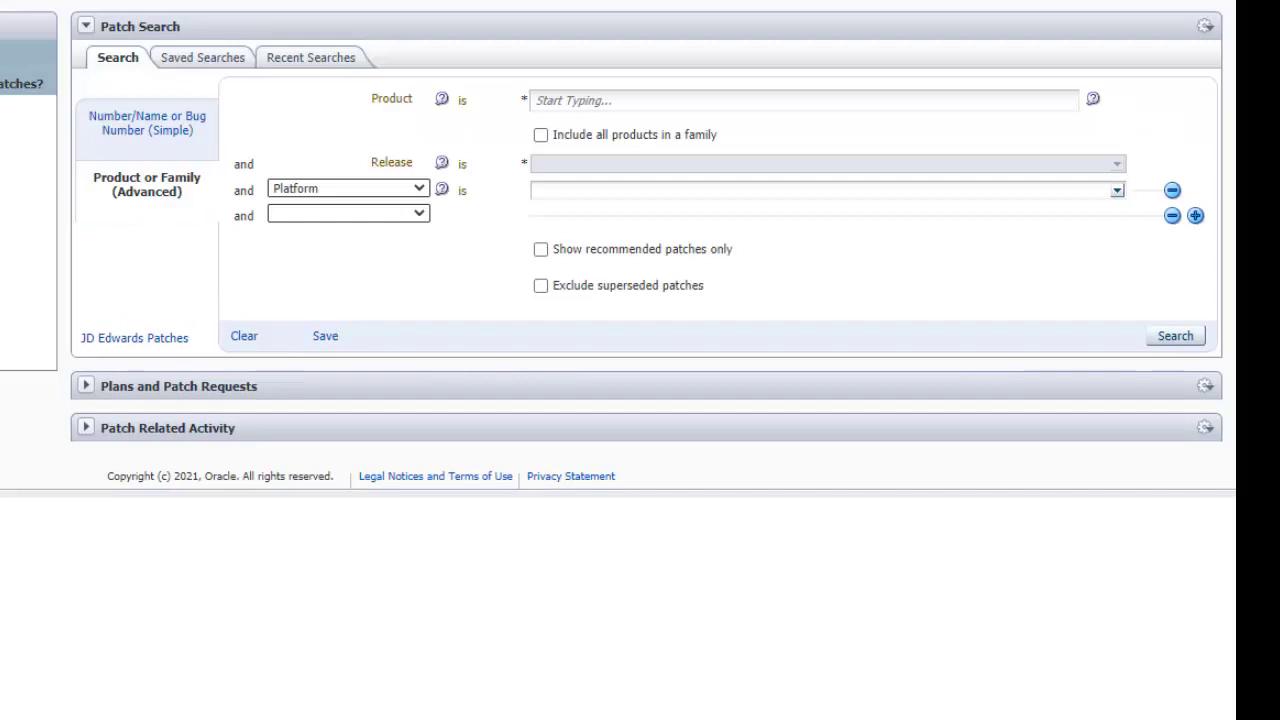
{"action": "left_click", "coordinate": [565, 100]}
{"action": "left_click", "coordinate": [561, 182]}
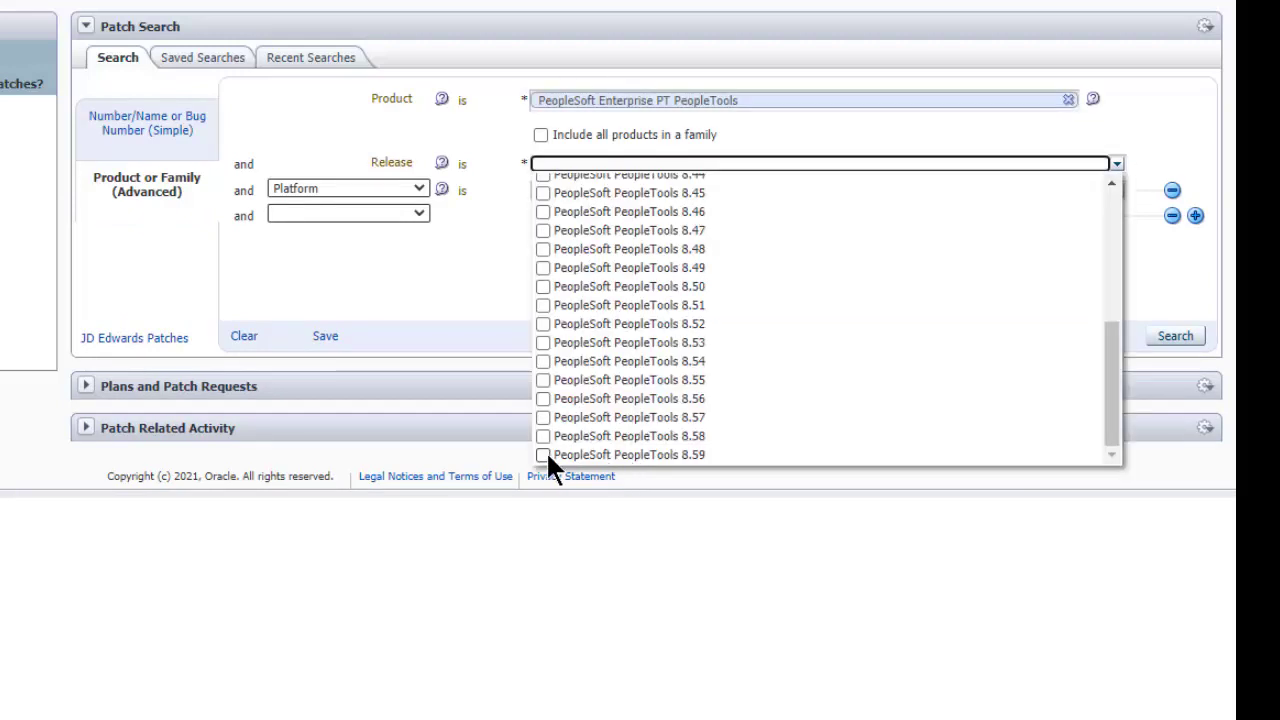
{"action": "left_click", "coordinate": [542, 455]}
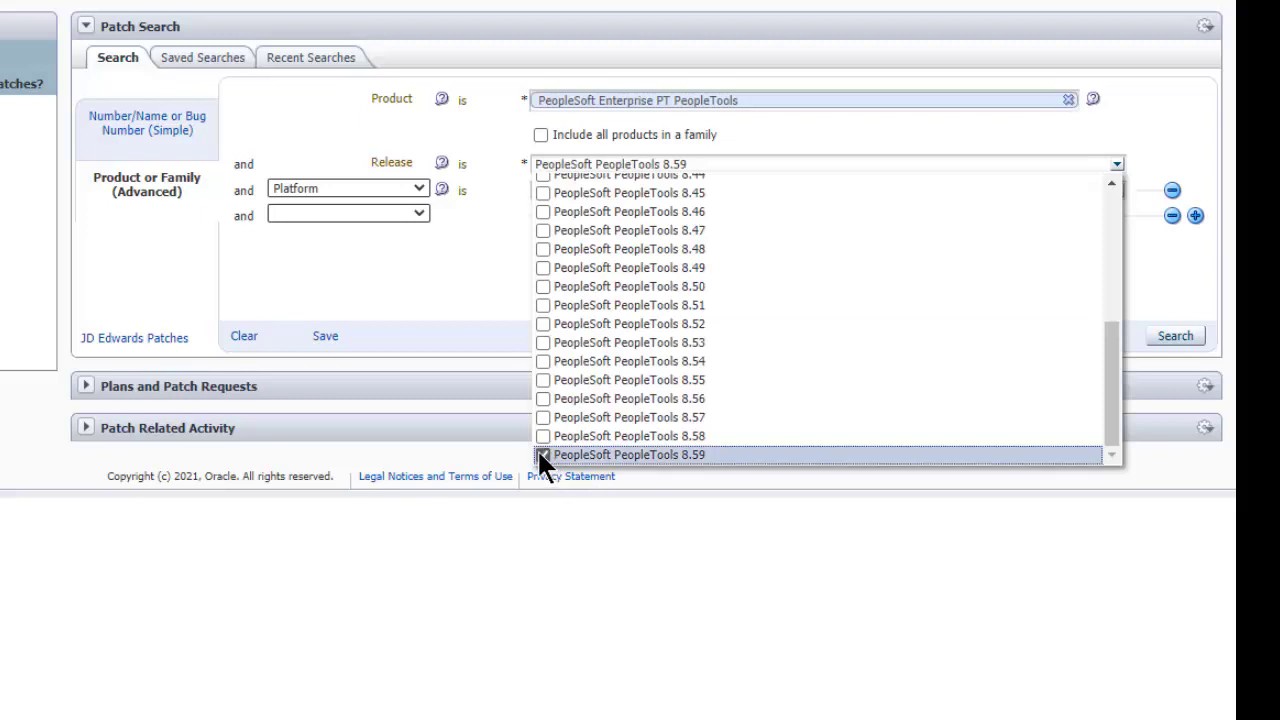
{"action": "left_click", "coordinate": [449, 270]}
Search for patches whose description contains PT-INFRA and open the Linux x86-64 patch
{"action": "left_click", "coordinate": [422, 188]}
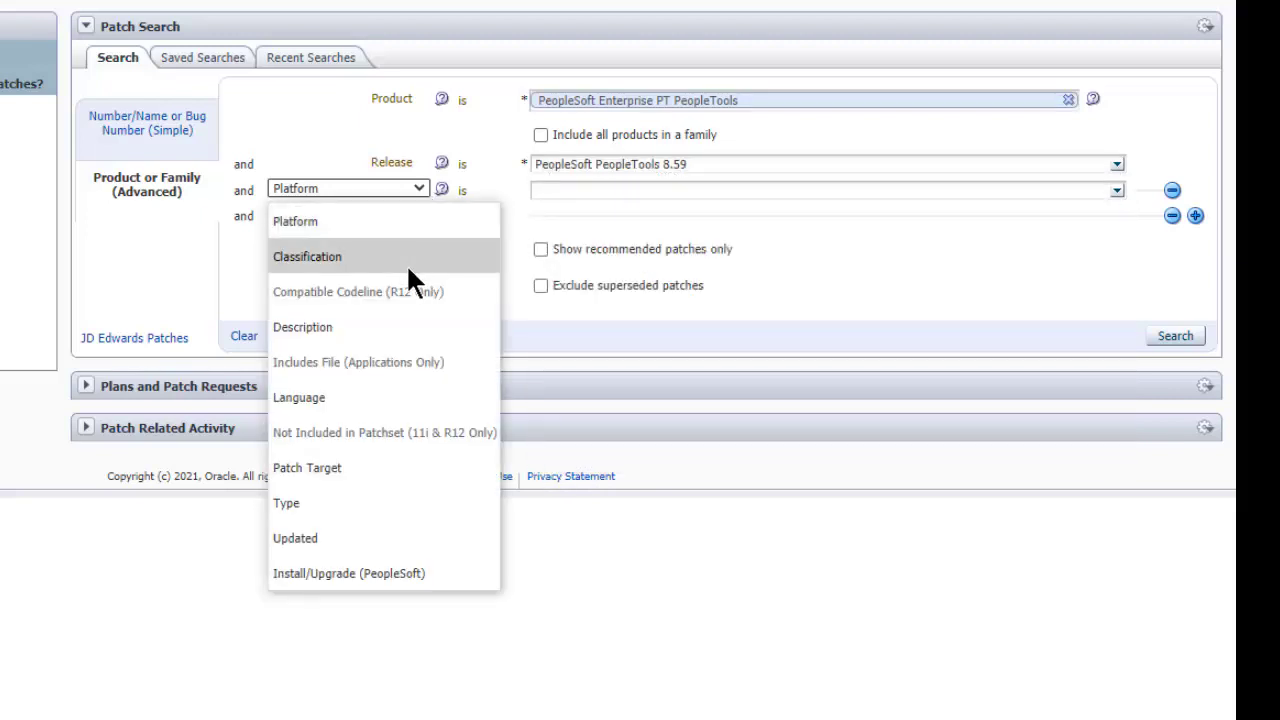
{"action": "left_click", "coordinate": [343, 333]}
{"action": "left_click", "coordinate": [610, 191]}
{"action": "type", "text": "PT-INFRA"}
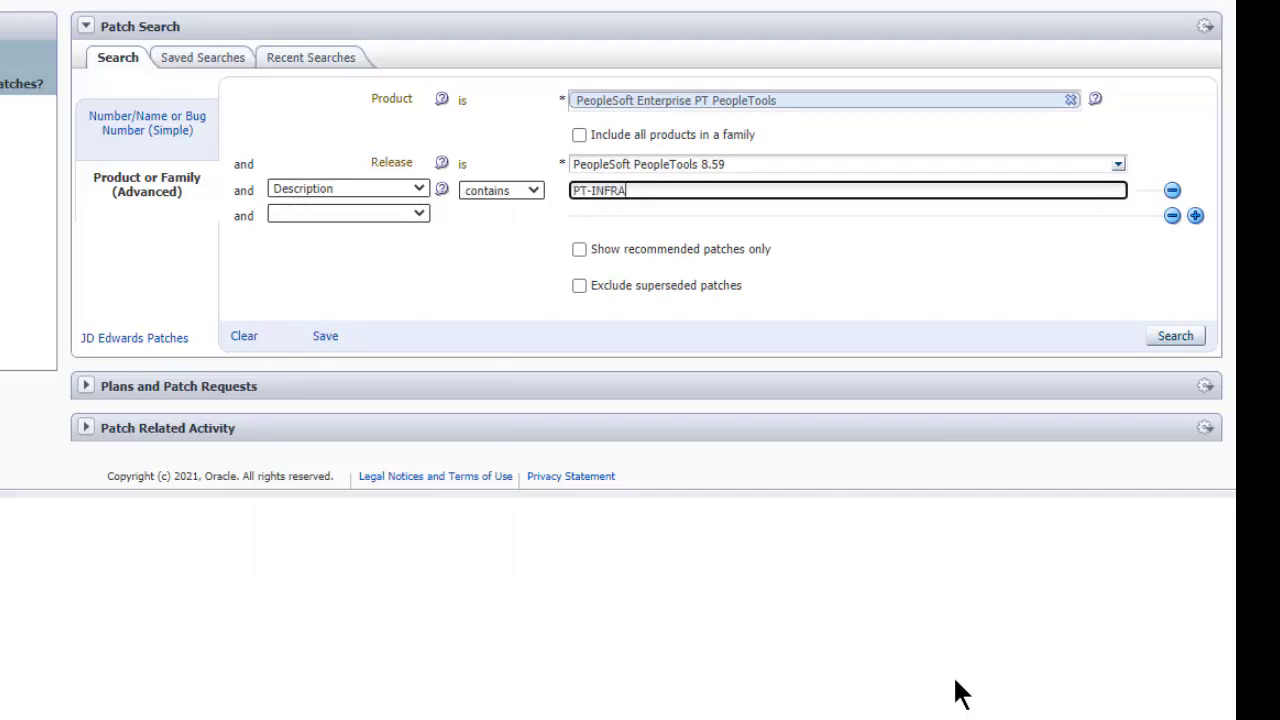
{"action": "left_click", "coordinate": [1177, 340]}
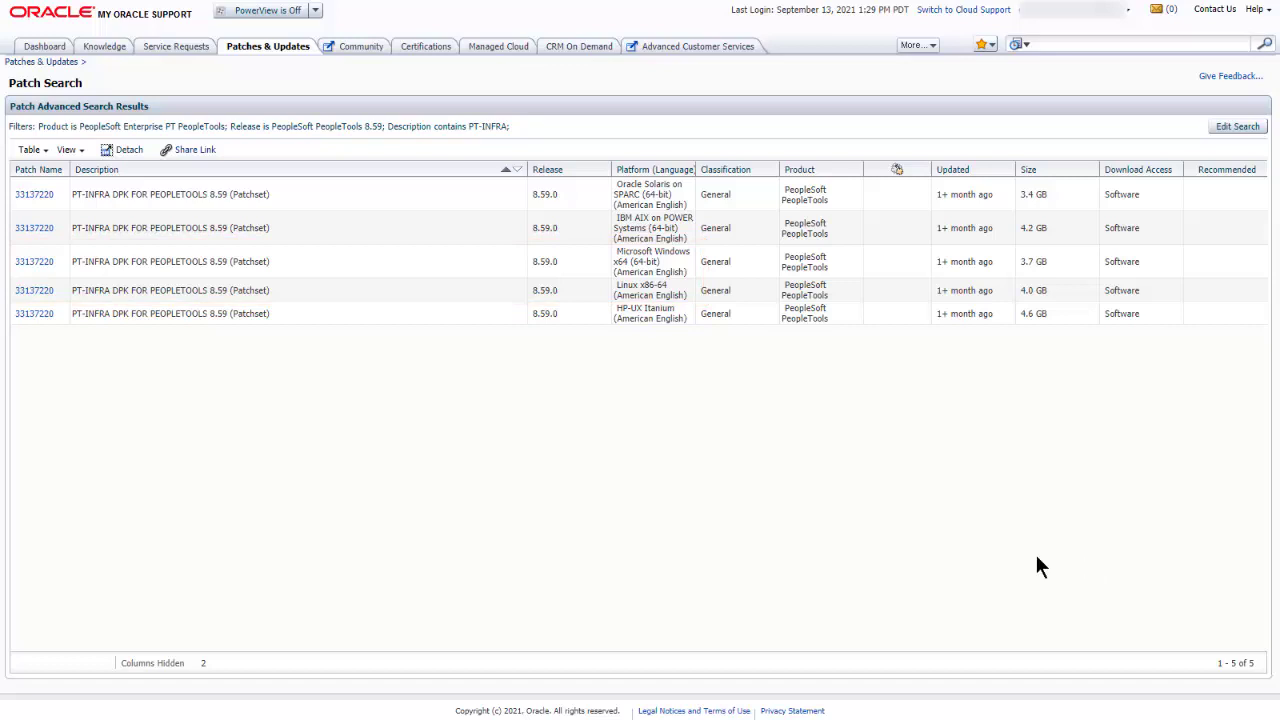
{"action": "left_click", "coordinate": [34, 290]}
{"action": "left_click", "coordinate": [985, 276]}
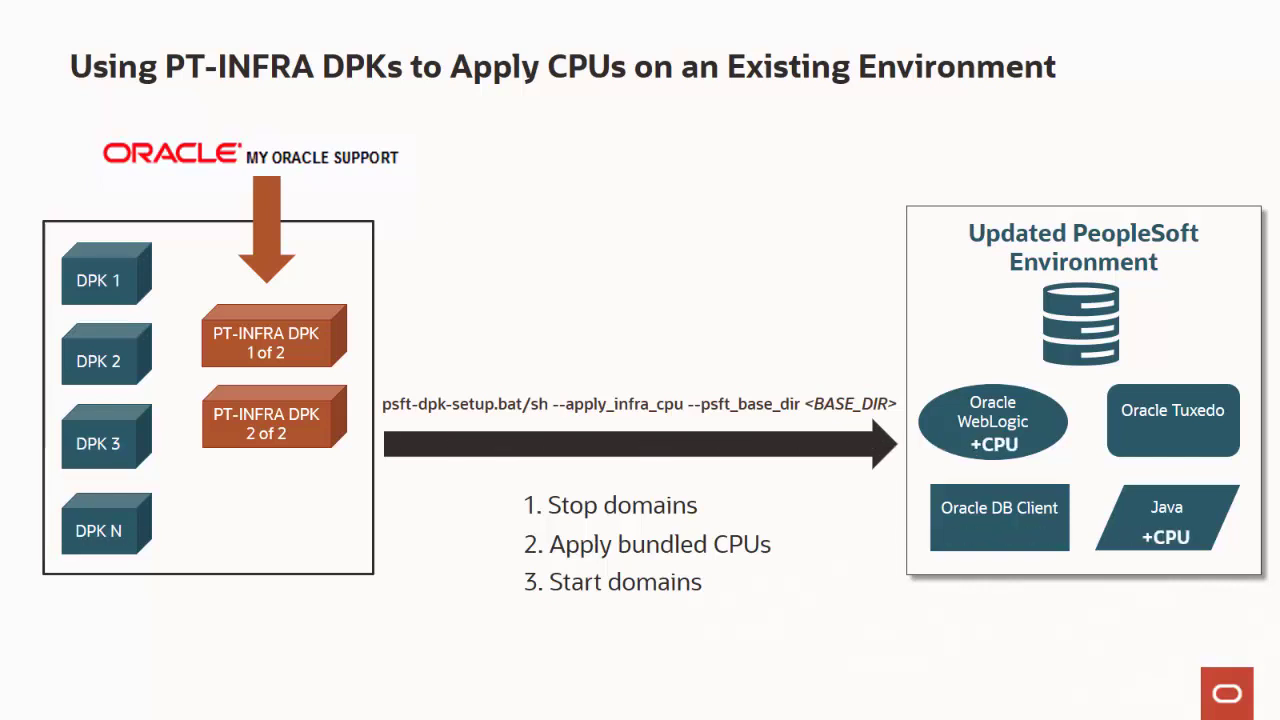
{"action": "mouse_move", "coordinate": [792, 545]}
{"action": "left_mouse_down"}
{"action": "mouse_move", "coordinate": [965, 468]}
{"action": "mouse_move", "coordinate": [1096, 541]}
{"action": "mouse_move", "coordinate": [1012, 580]}
{"action": "left_mouse_up"}
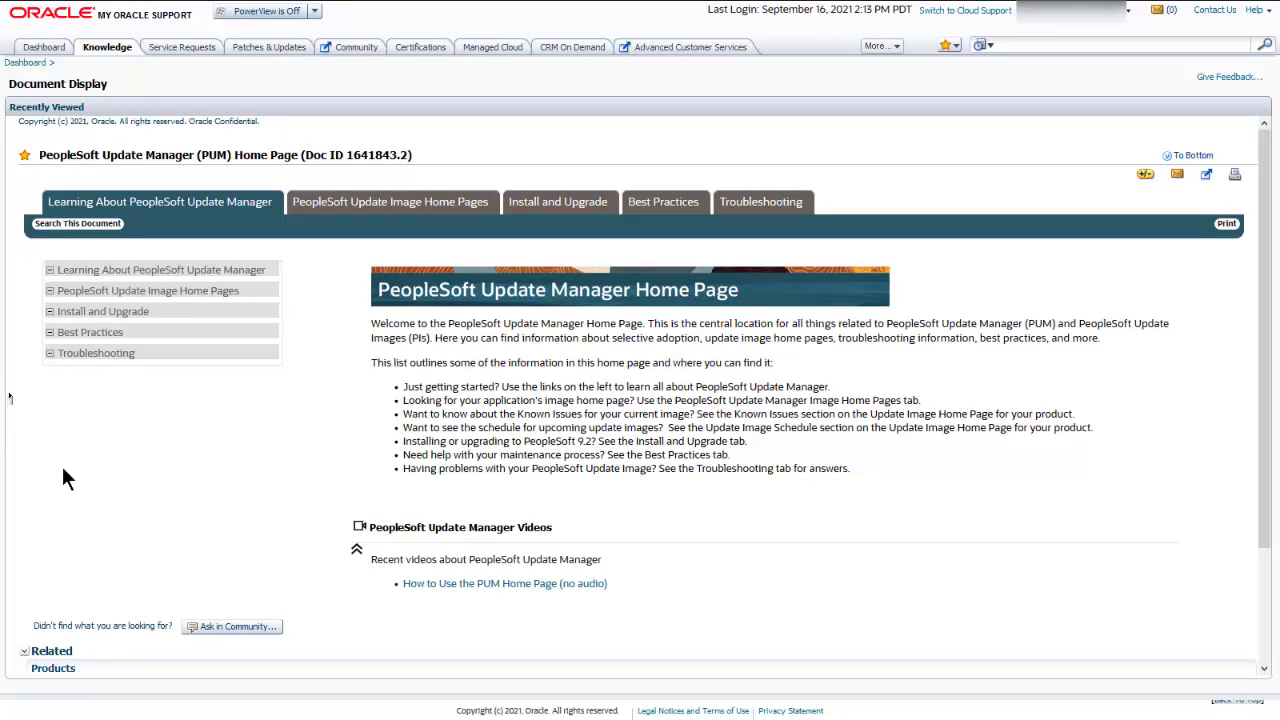
From the FSCM Update Image Home Page, open the Native OS update image and accept its license agreement
{"action": "left_click", "coordinate": [140, 290]}
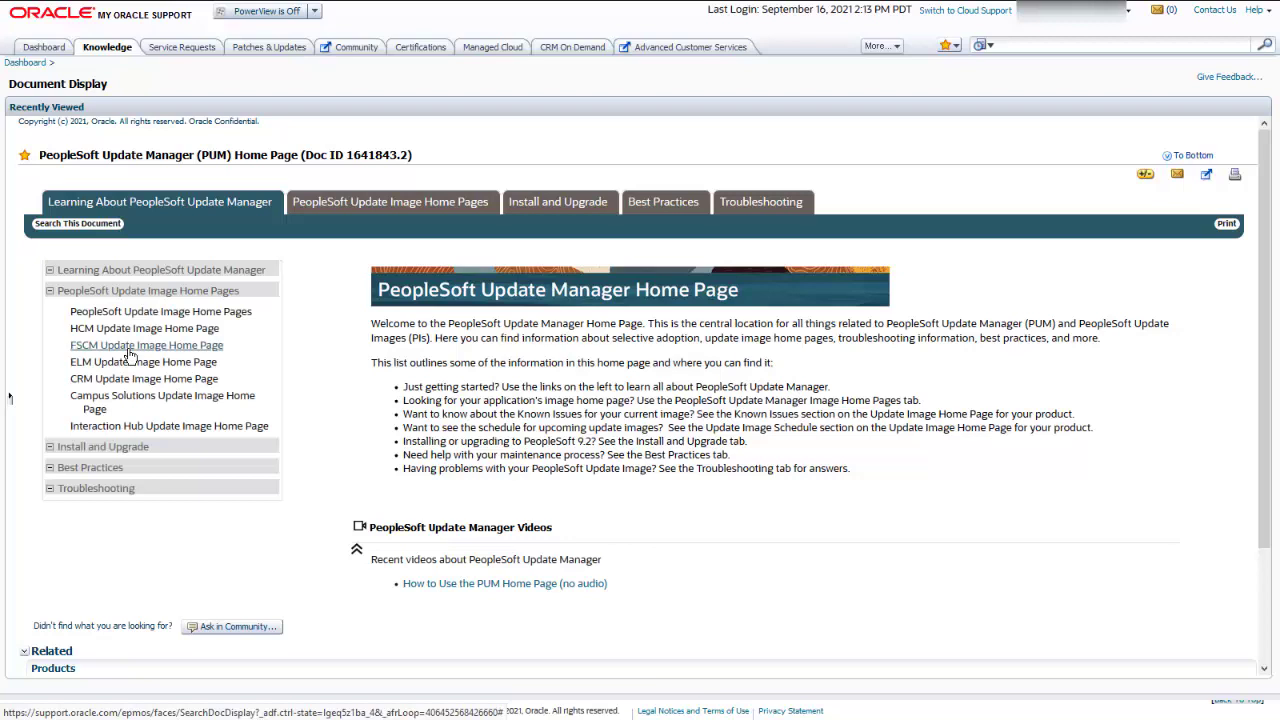
{"action": "left_click", "coordinate": [130, 348]}
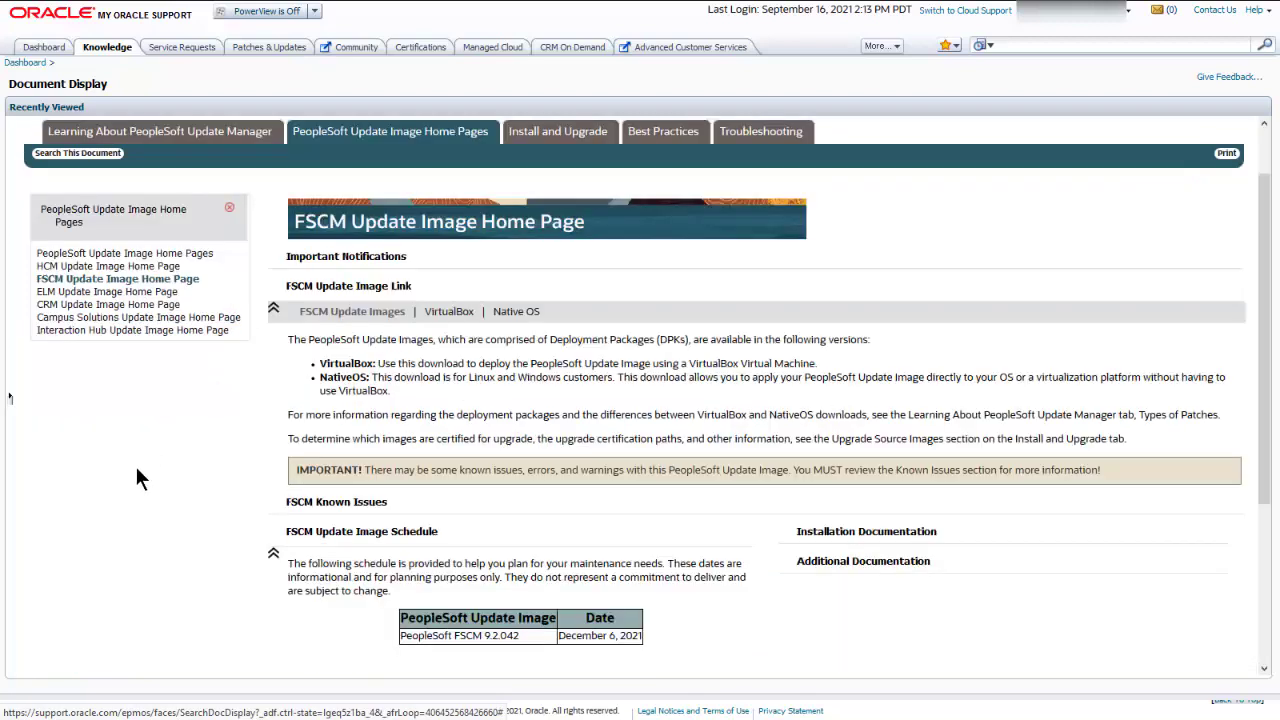
{"action": "left_click", "coordinate": [530, 316]}
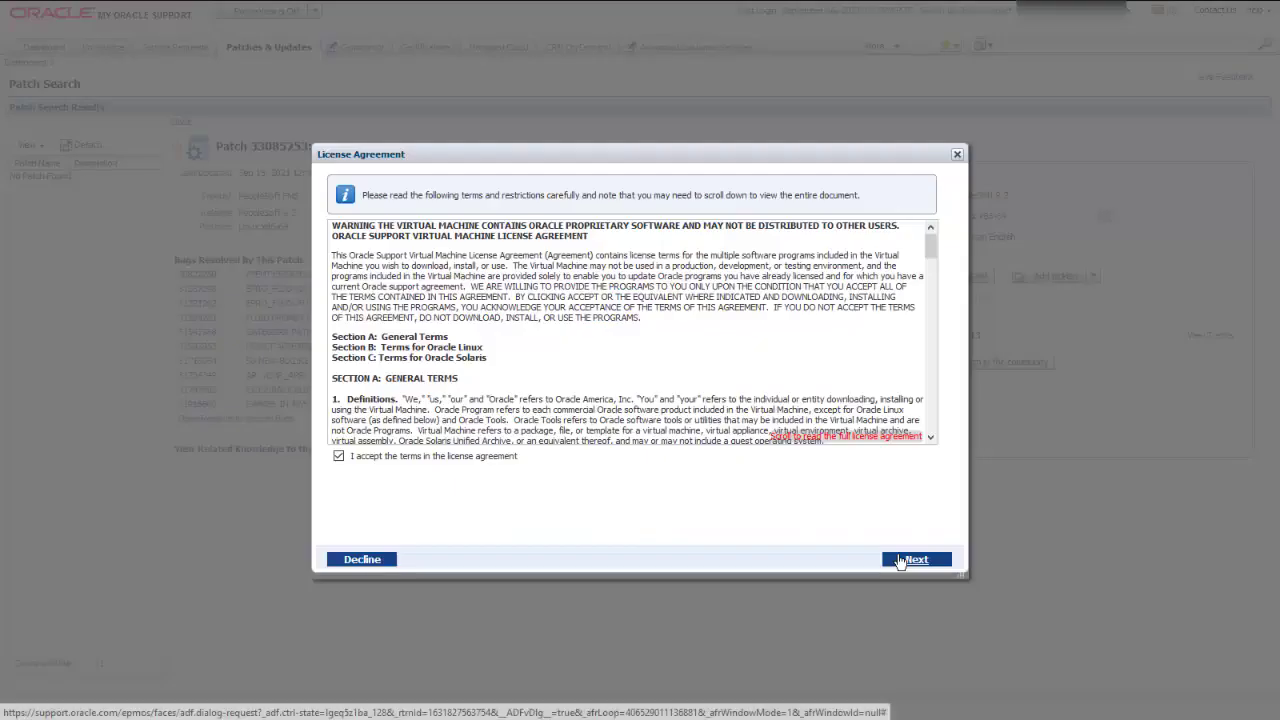
{"action": "left_click", "coordinate": [908, 560]}
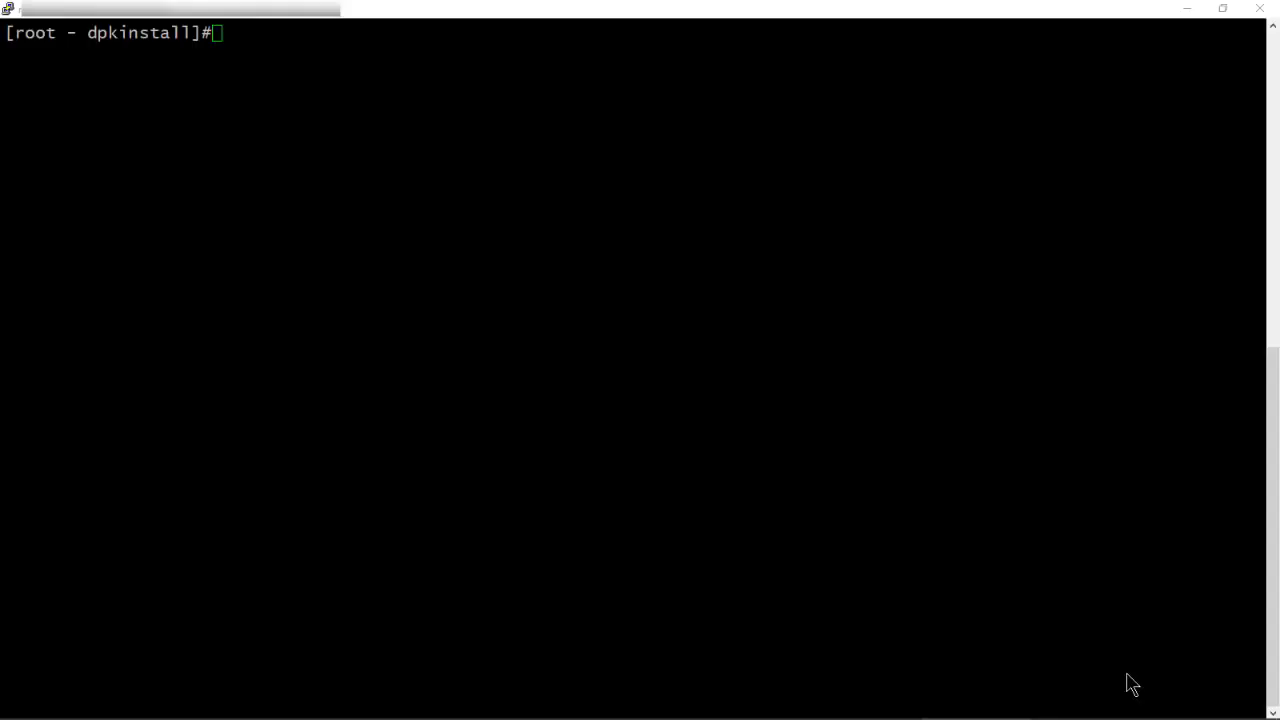
Switch to the root terminal, print the working directory and list the files it contains
{"action": "type", "text": "pwd"}
{"action": "key", "text": "Return"}
{"action": "type", "text": "ls"}
{"action": "key", "text": "Return"}
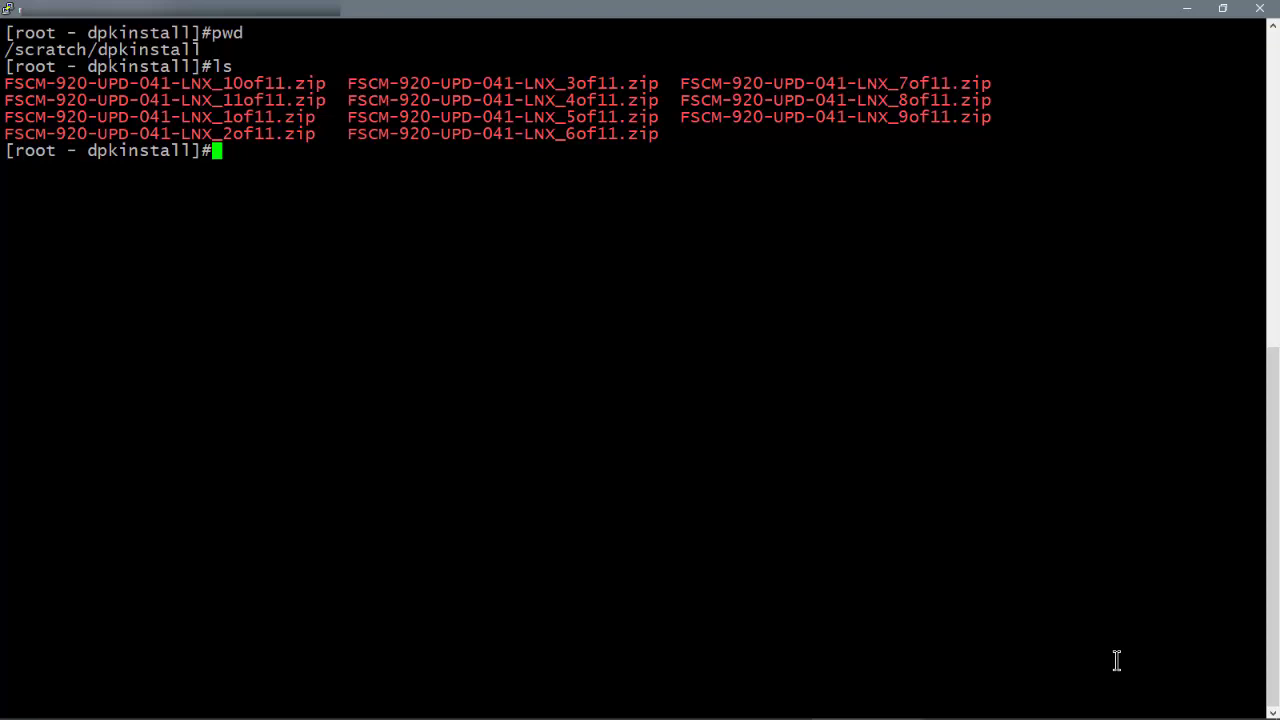
Unzip the first FSCM update image archive, FSCM-920-UPD-041-LNX_1of11.zip
{"action": "type", "text": "unzip"}
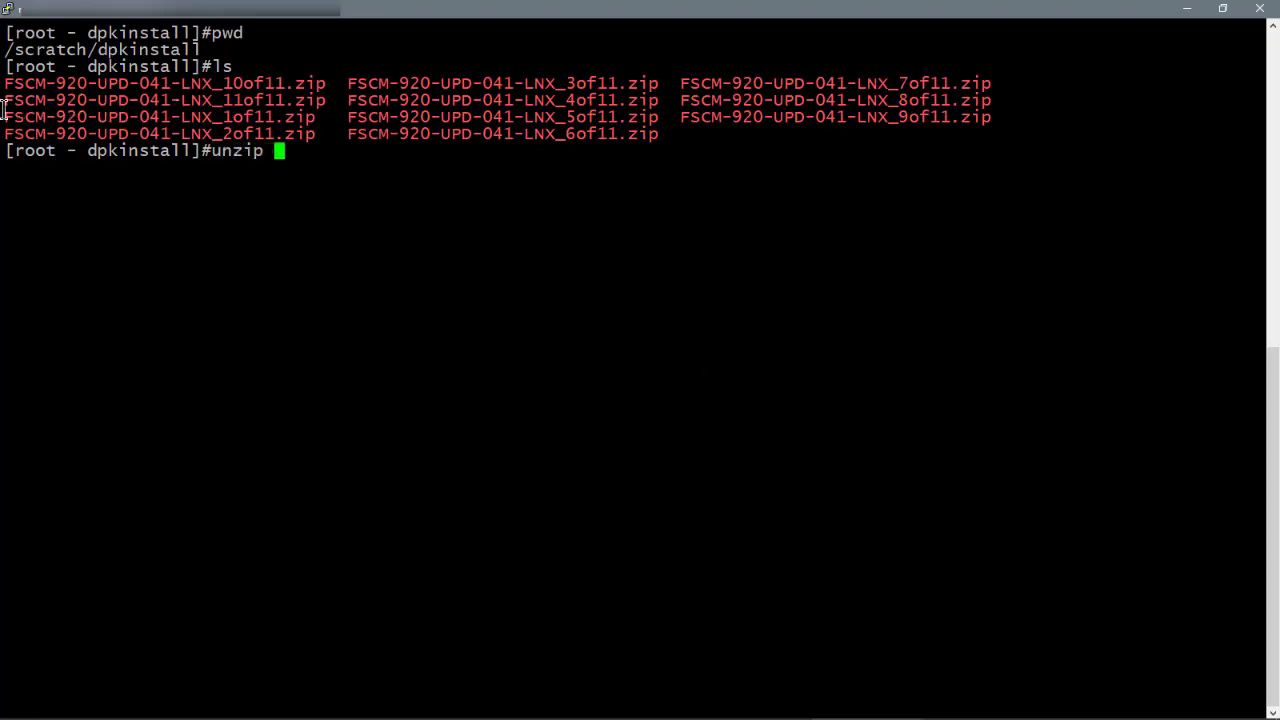
{"action": "left_click_drag", "start_coordinate": [5, 117], "coordinate": [315, 117]}
{"action": "right_click", "coordinate": [315, 117]}
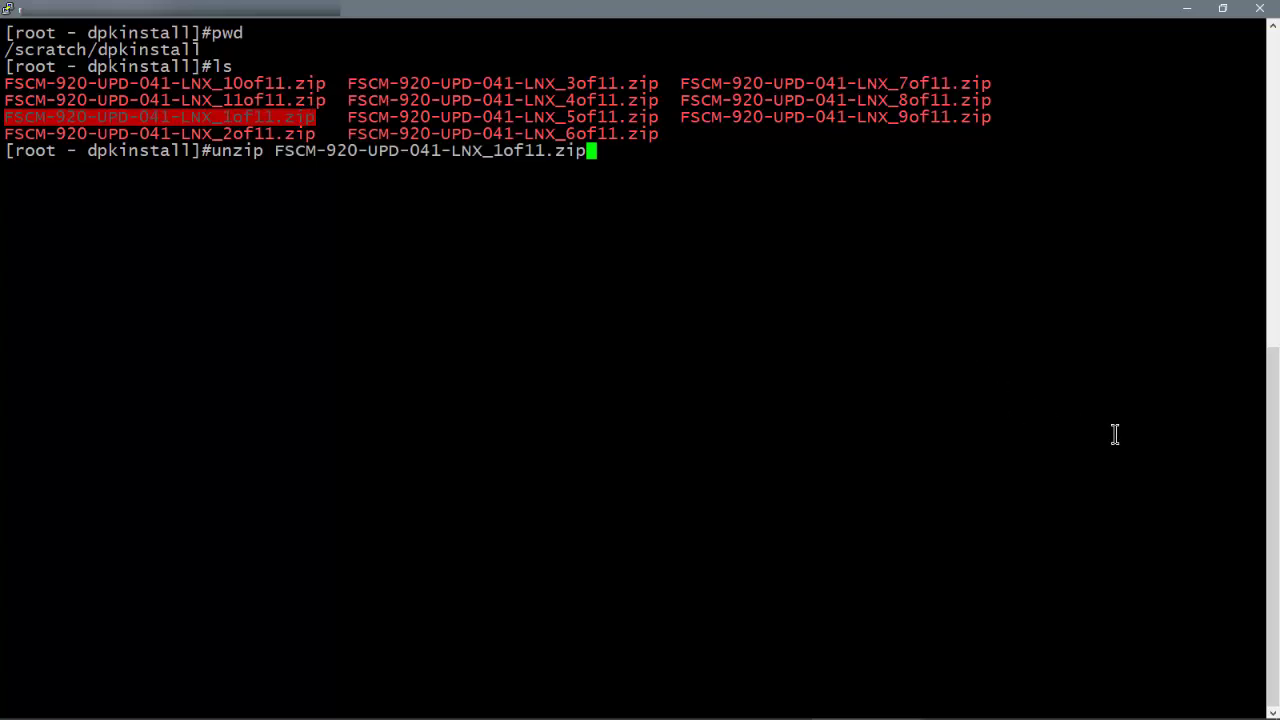
{"action": "key", "text": "Return"}
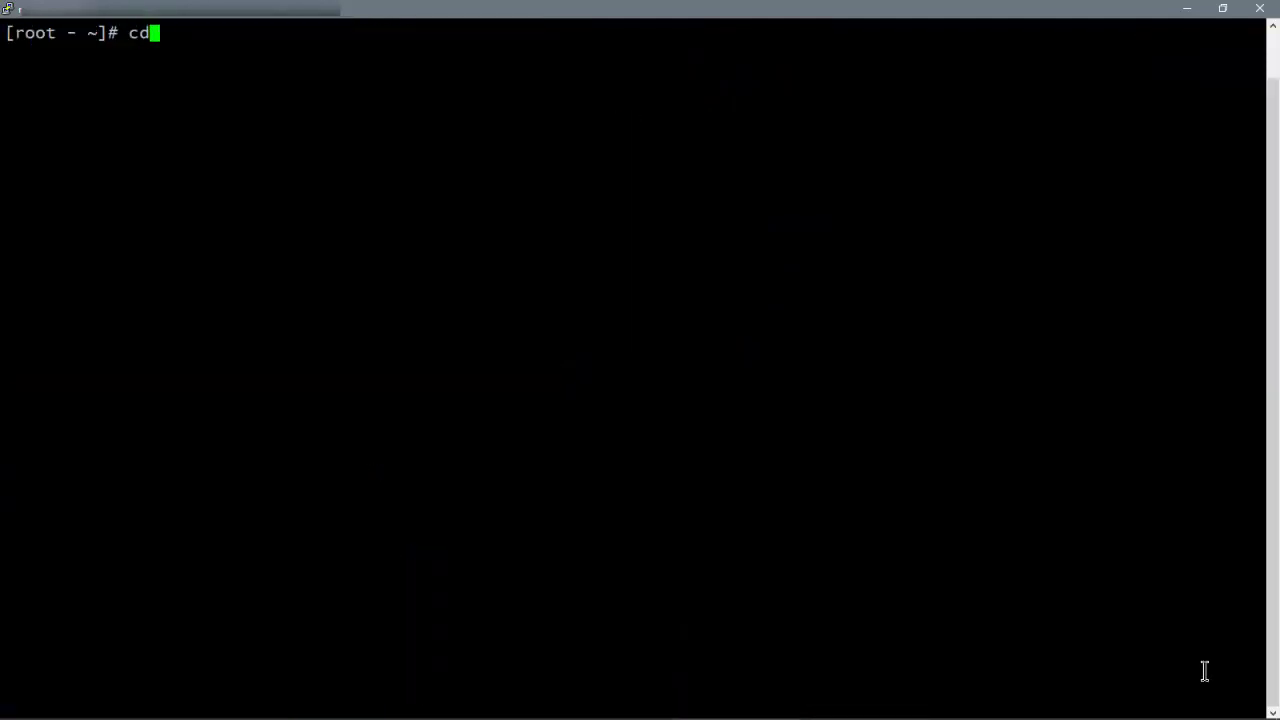
Change to the /scratch/dpkinstall/setup directory and run the psft-dpk-setup.sh script
{"action": "type", "text": "/scratch/dpkinstall/setup"}
{"action": "key", "text": "Return"}
{"action": "type", "text": "./psft-dpk-setup.sh"}
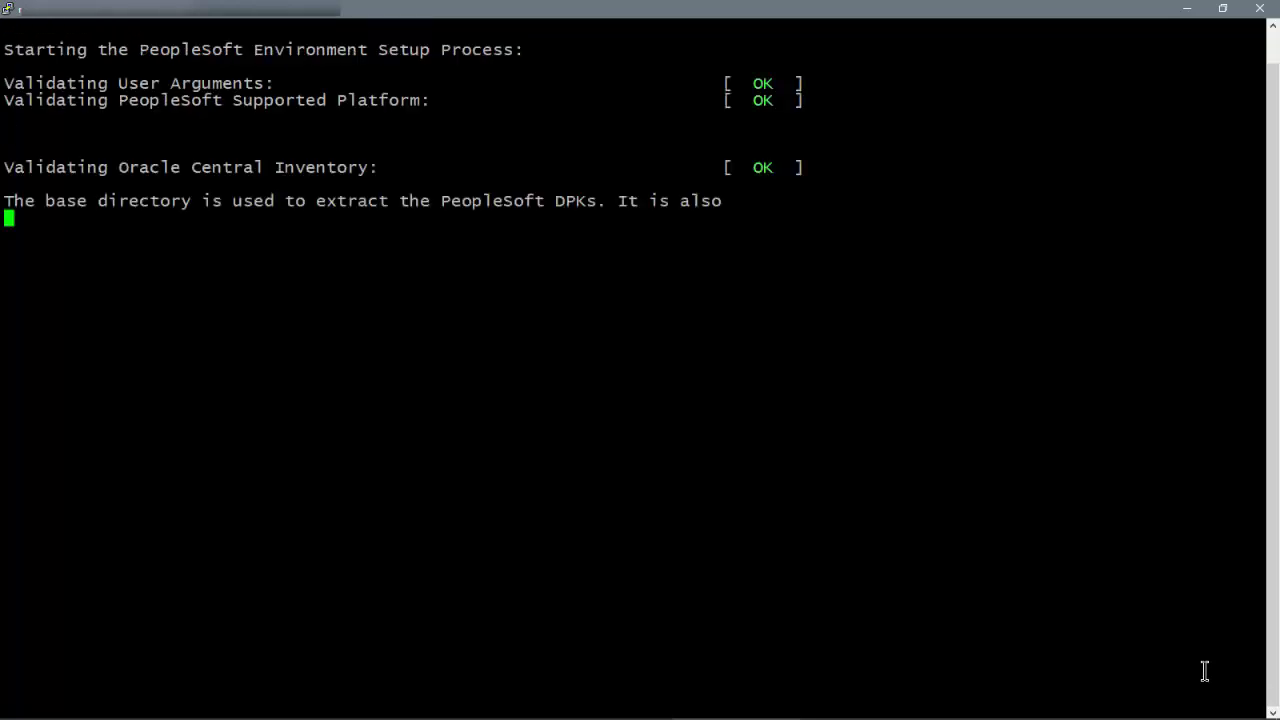
Set the PeopleSoft Base Directory to /scratch/psft and confirm the answer
{"action": "type", "text": "/scratch"}
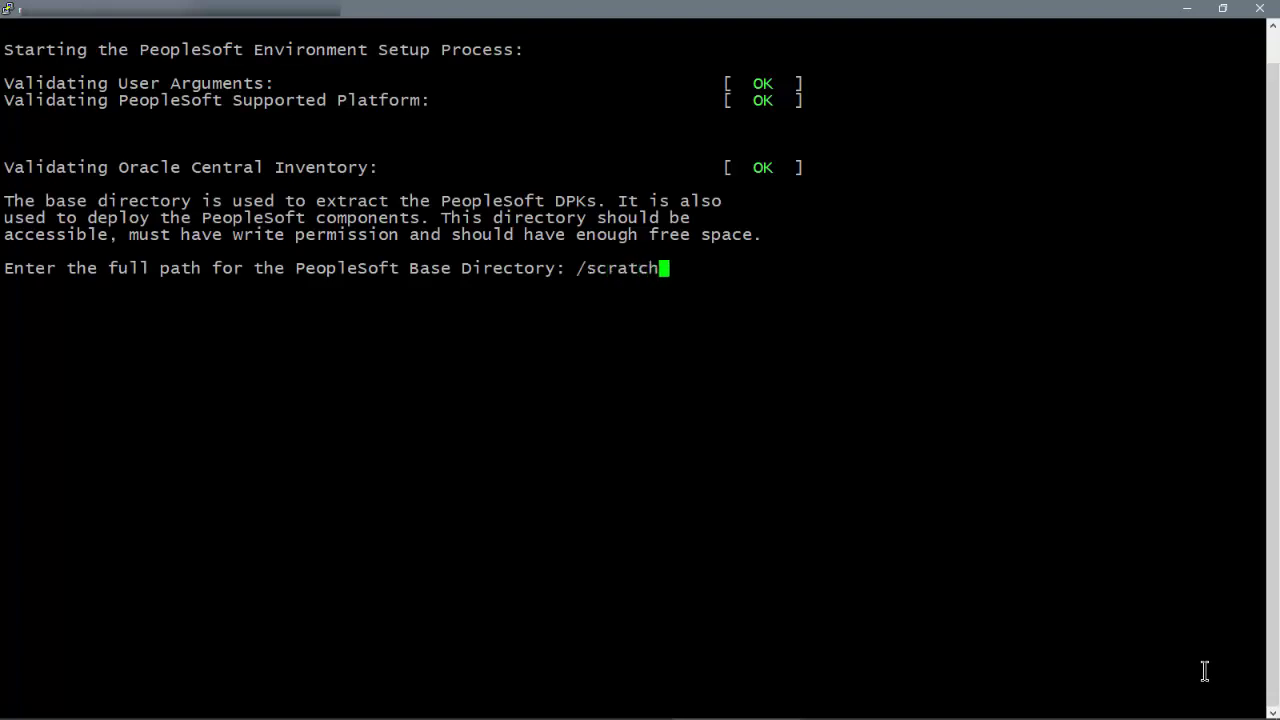
{"action": "type", "text": "/psft"}
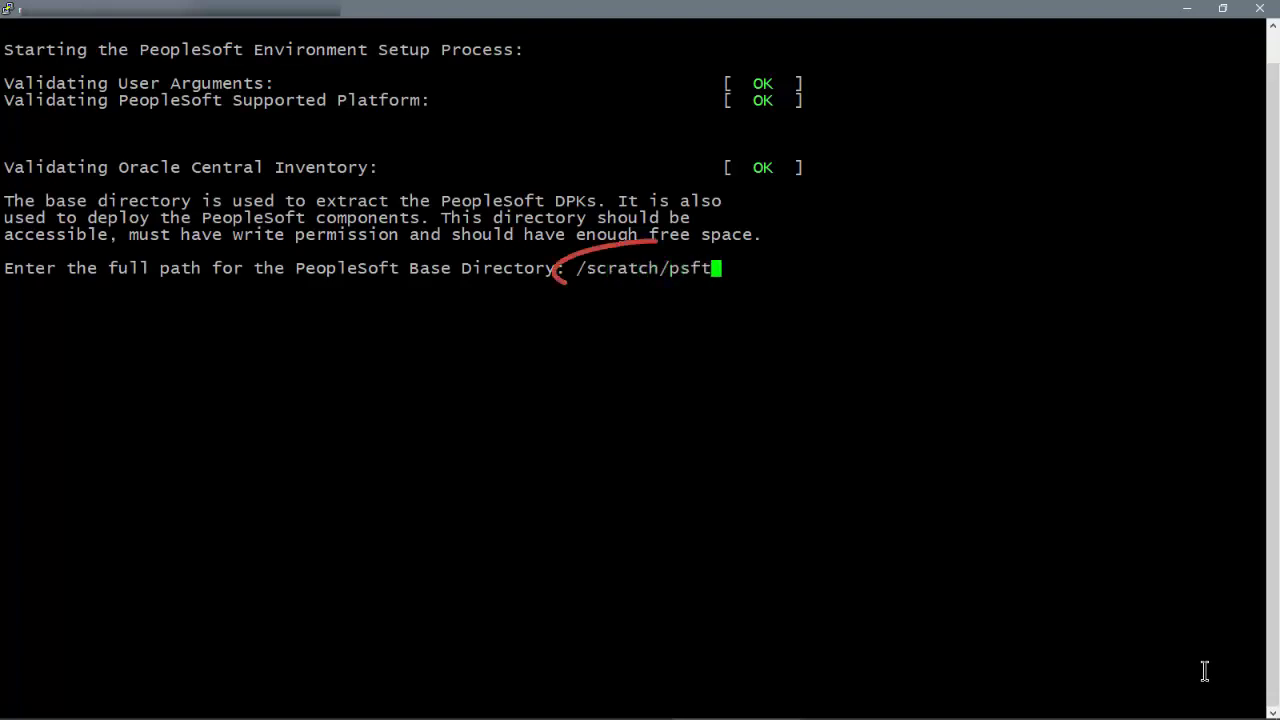
{"action": "key", "text": "Return"}
{"action": "type", "text": "y"}
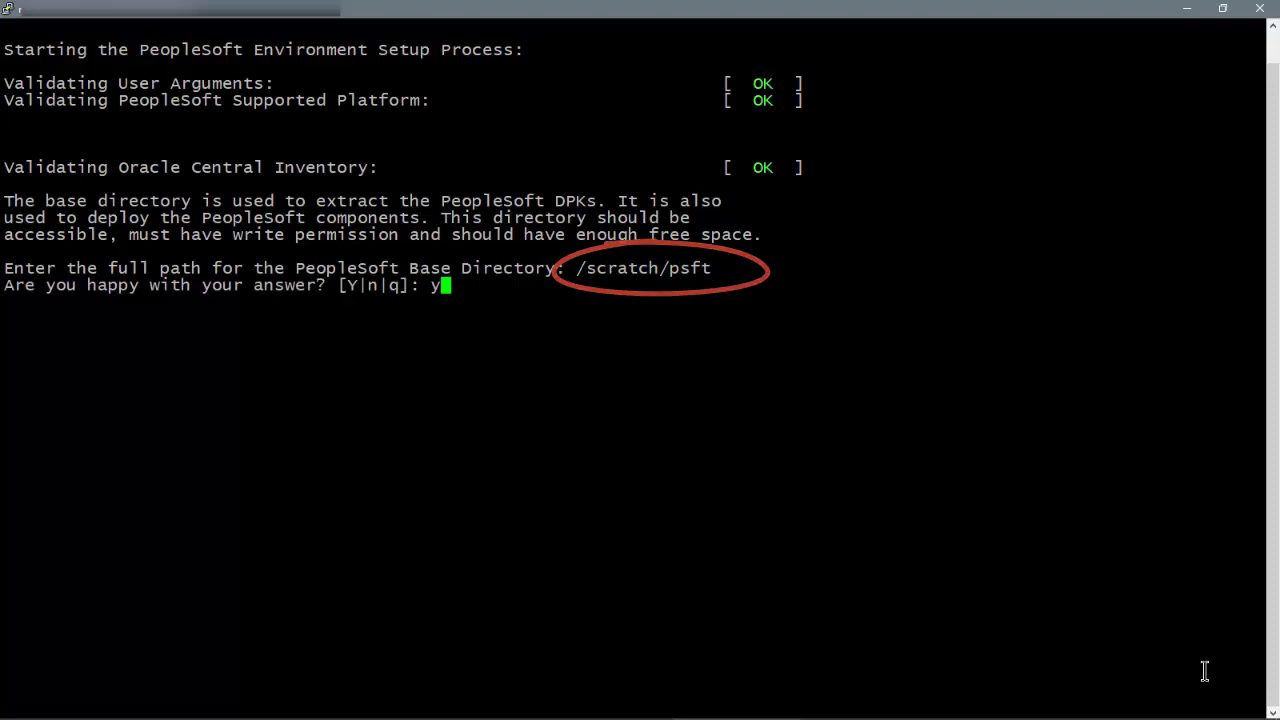
{"action": "key", "text": "Return"}
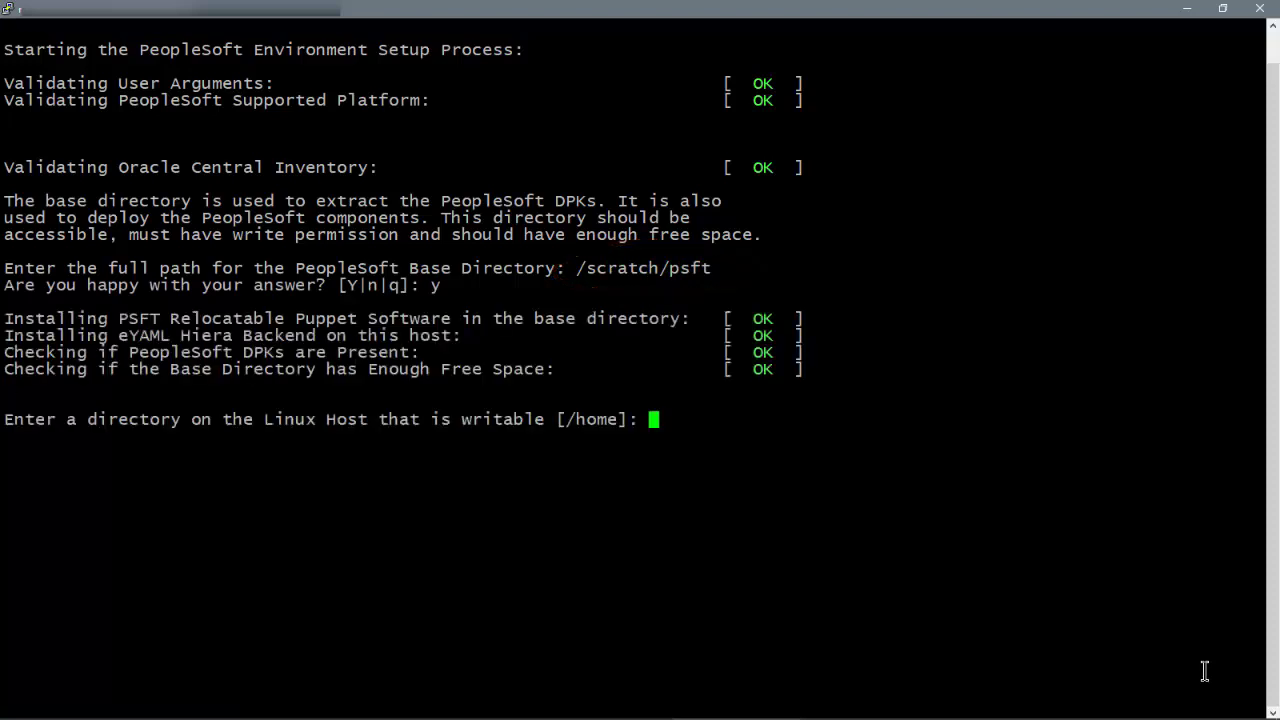
Set the writable directory on the Linux host to /scratch/psftuserhome and confirm the answer
{"action": "type", "text": "/scratch"}
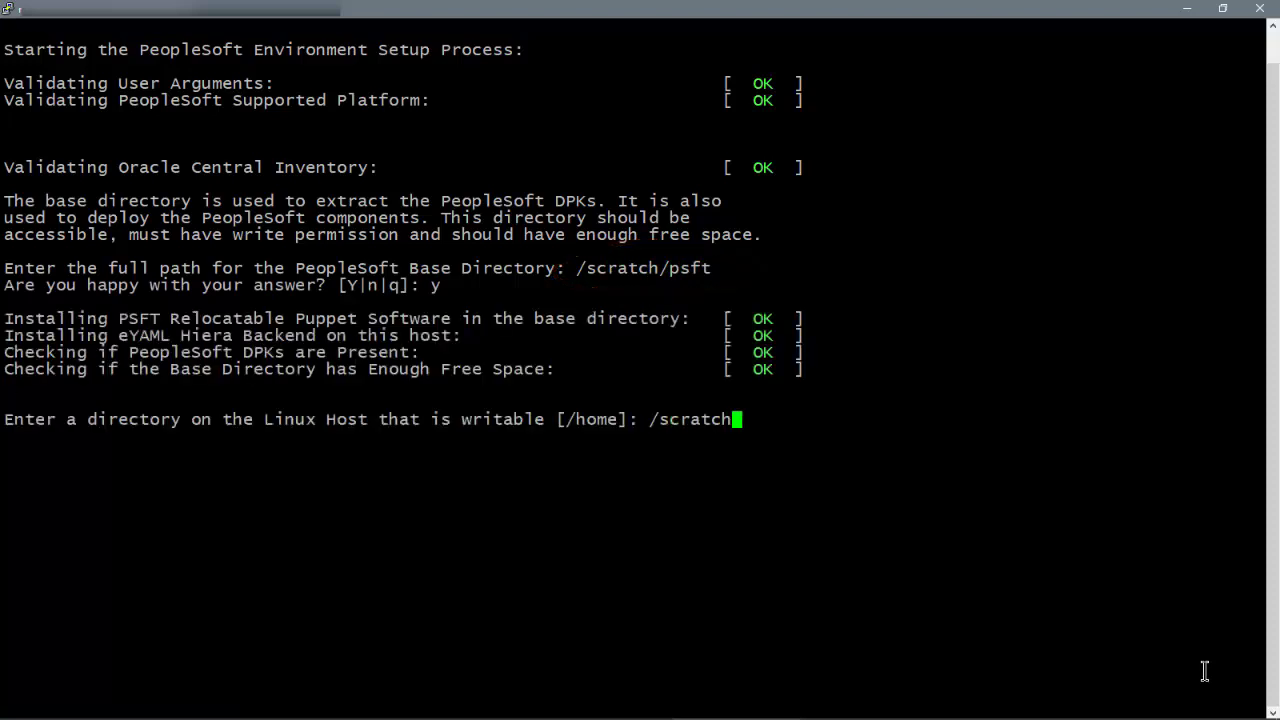
{"action": "type", "text": "/psftuserhome"}
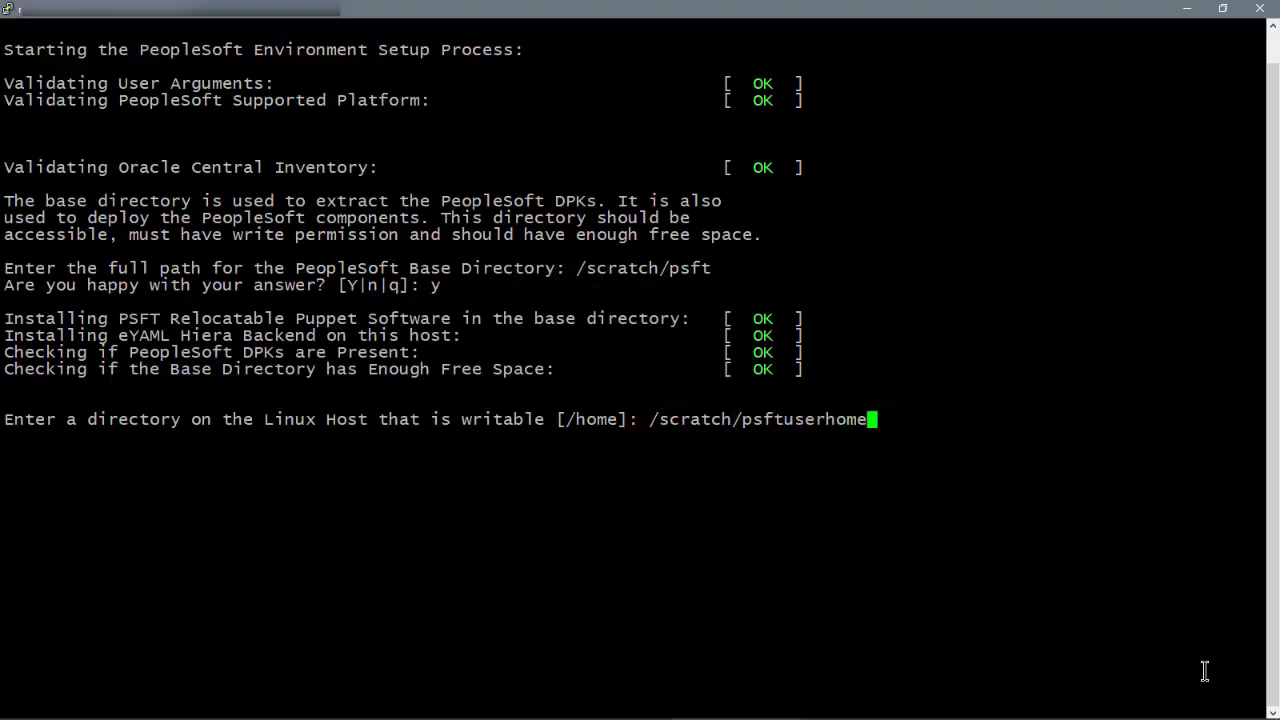
{"action": "key", "text": "Return"}
{"action": "type", "text": "y"}
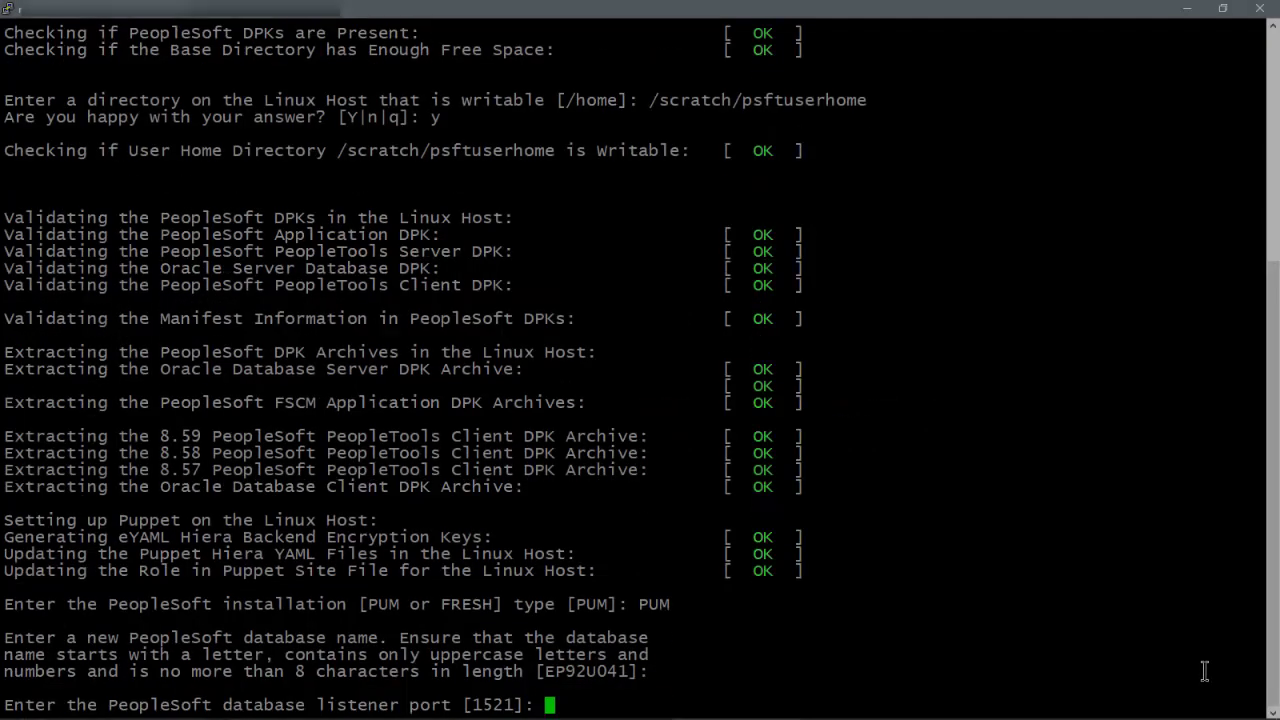
Use installation type PUM, keep the default database name, listener port and Connect ID, and enter the database admin, Connect ID, Access ID and Operator ID passwords
{"action": "key", "text": "Return"}
{"action": "key", "text": "Return"}
{"action": "key", "text": "Return"}
{"action": "key", "text": "Return"}
{"action": "key", "text": "Return"}
{"action": "key", "text": "Return"}
{"action": "key", "text": "Return"}
{"action": "key", "text": "Return"}
{"action": "key", "text": "Return"}
{"action": "key", "text": "Return"}
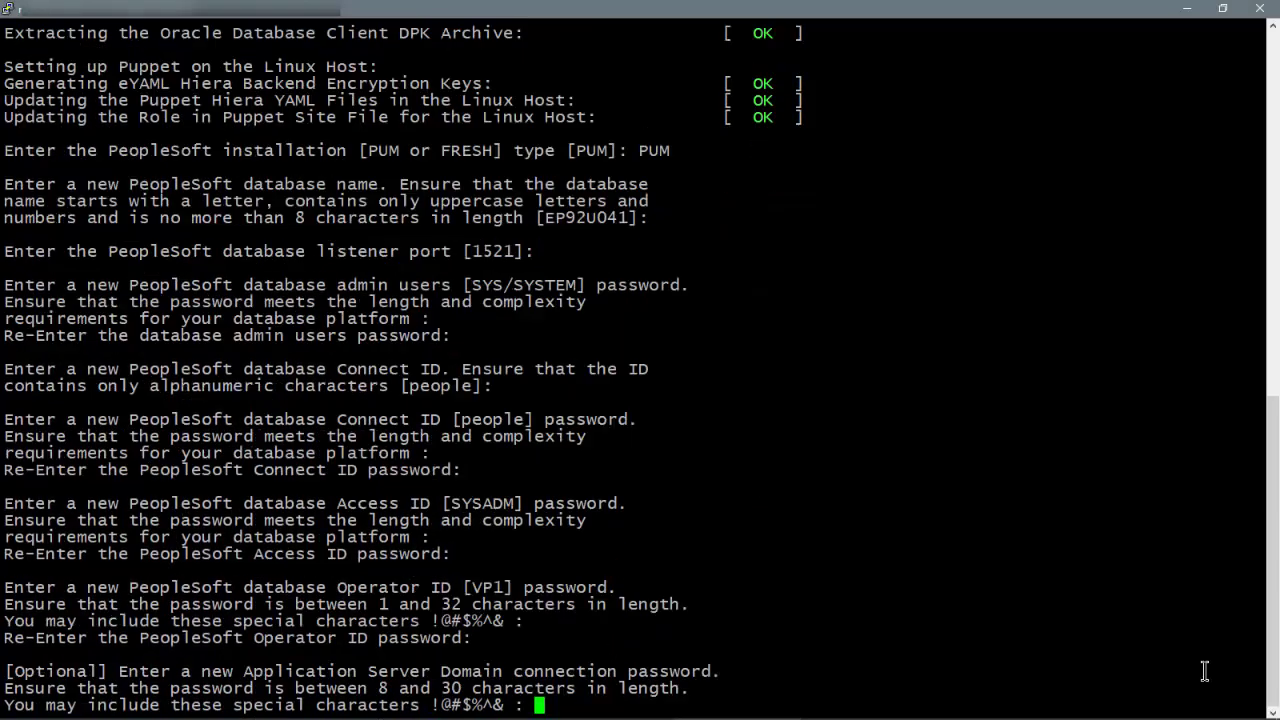
Skip the optional Application Server Domain password and enter the WebLogic admin, Web Profile user, Integration Gateway user and Keystore passwords
{"action": "key", "text": "Return"}
{"action": "key", "text": "Return"}
{"action": "key", "text": "Return"}
{"action": "key", "text": "Return"}
{"action": "key", "text": "Return"}
{"action": "key", "text": "Return"}
{"action": "key", "text": "Return"}
{"action": "key", "text": "Return"}
{"action": "key", "text": "Return"}
{"action": "key", "text": "Return"}
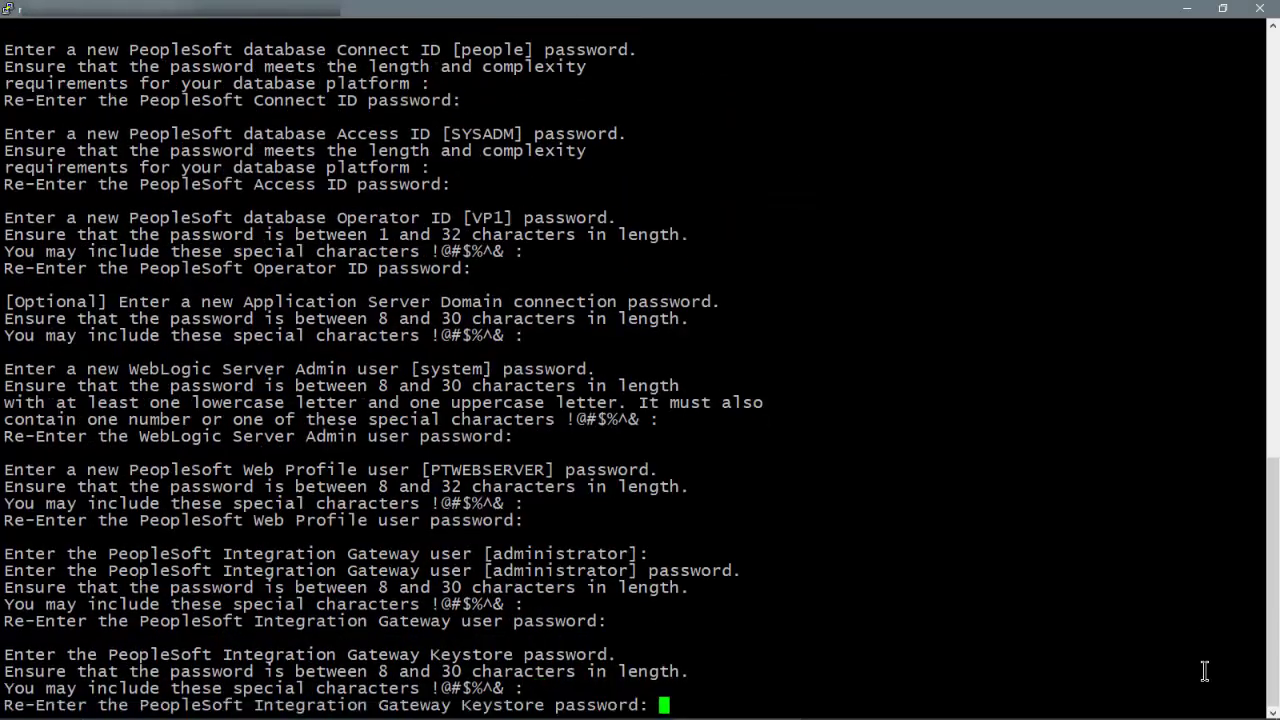
Confirm the setup answers and continue with the default initialization process
{"action": "type", "text": "y"}
{"action": "key", "text": "Return"}
{"action": "type", "text": "y"}
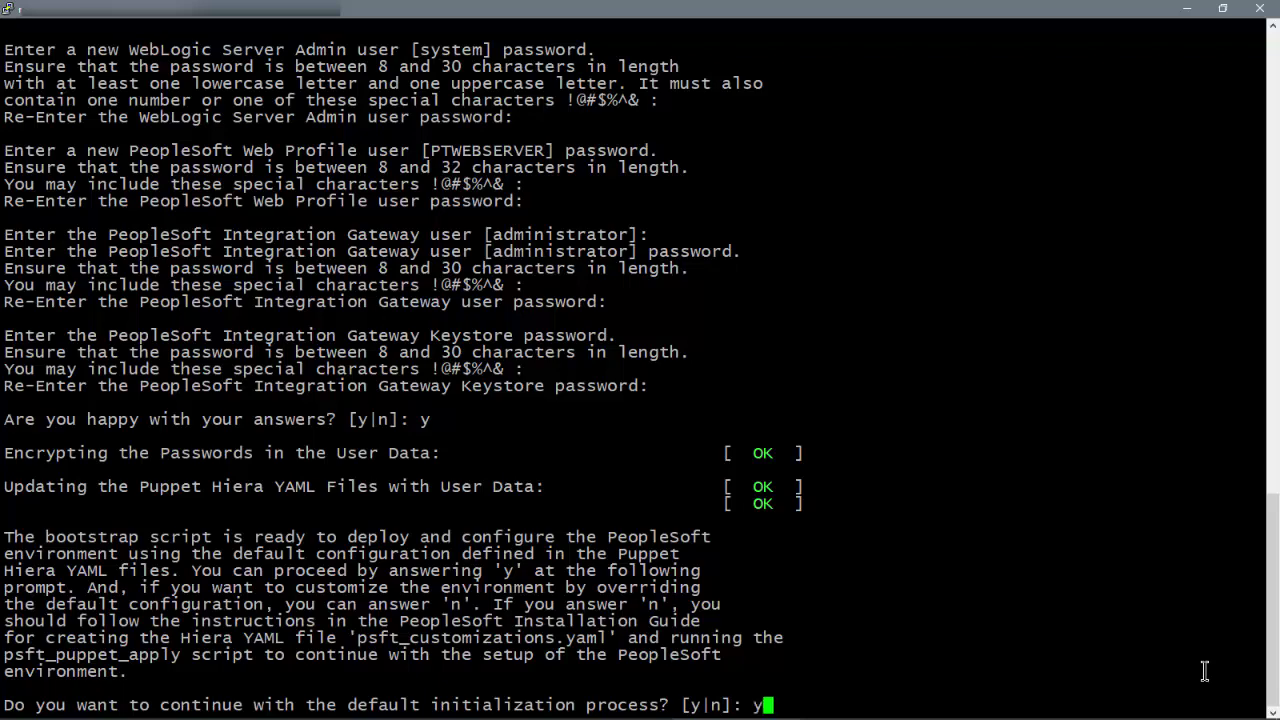
{"action": "key", "text": "Return"}
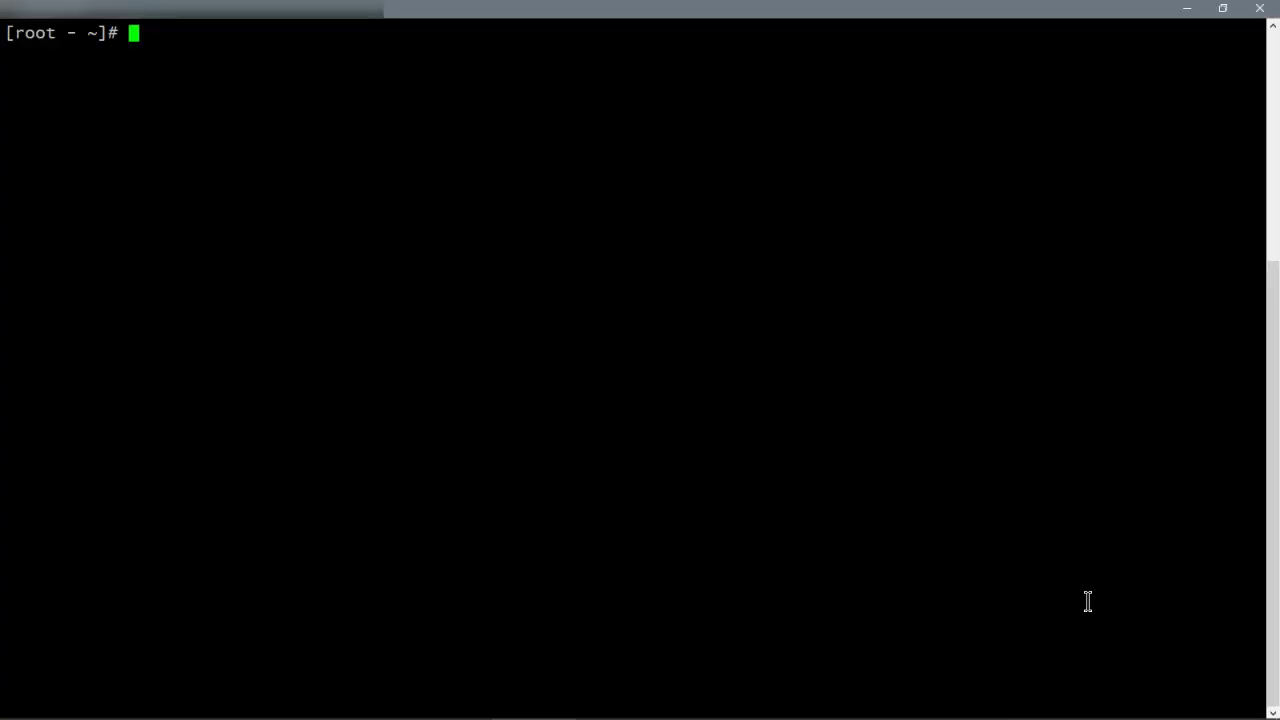
Check the Java version of the JDK in /scratch/psft/pt/jdk/bin
{"action": "type", "text": "cd /scratch/psft/pt/jdk/bin"}
{"action": "key", "text": "Return"}
{"action": "type", "text": "./java -ve"}
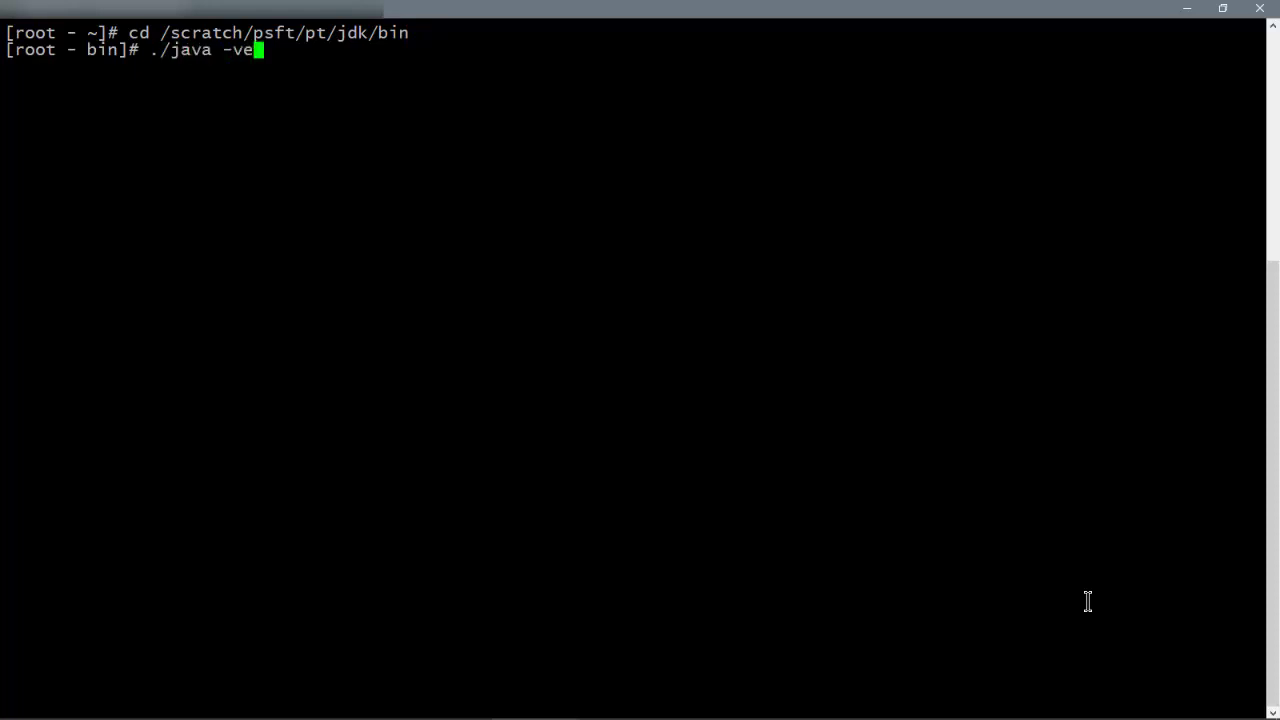
{"action": "type", "text": "rsion"}
{"action": "key", "text": "Return"}
Check the Java version of the JRE in /scratch/psft/pt/ps_home8.59.03/jre/bin
{"action": "type", "text": "cd /scratch"}
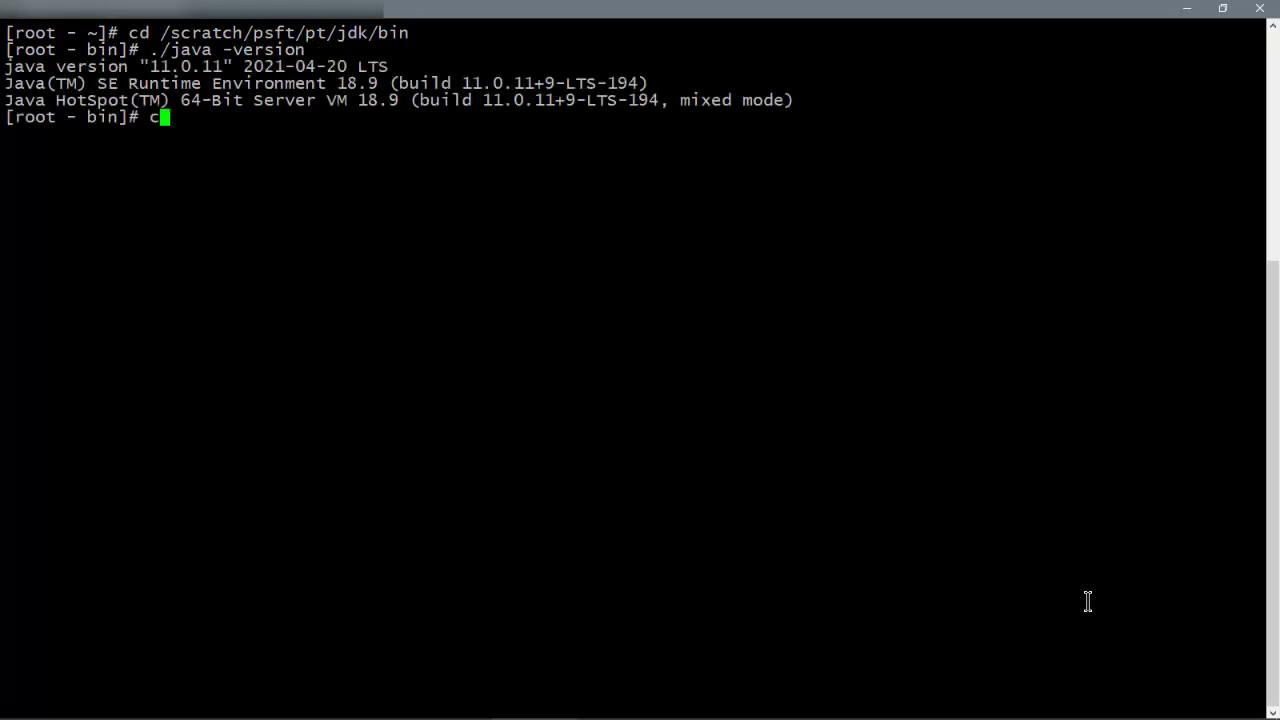
{"action": "type", "text": "/psf"}
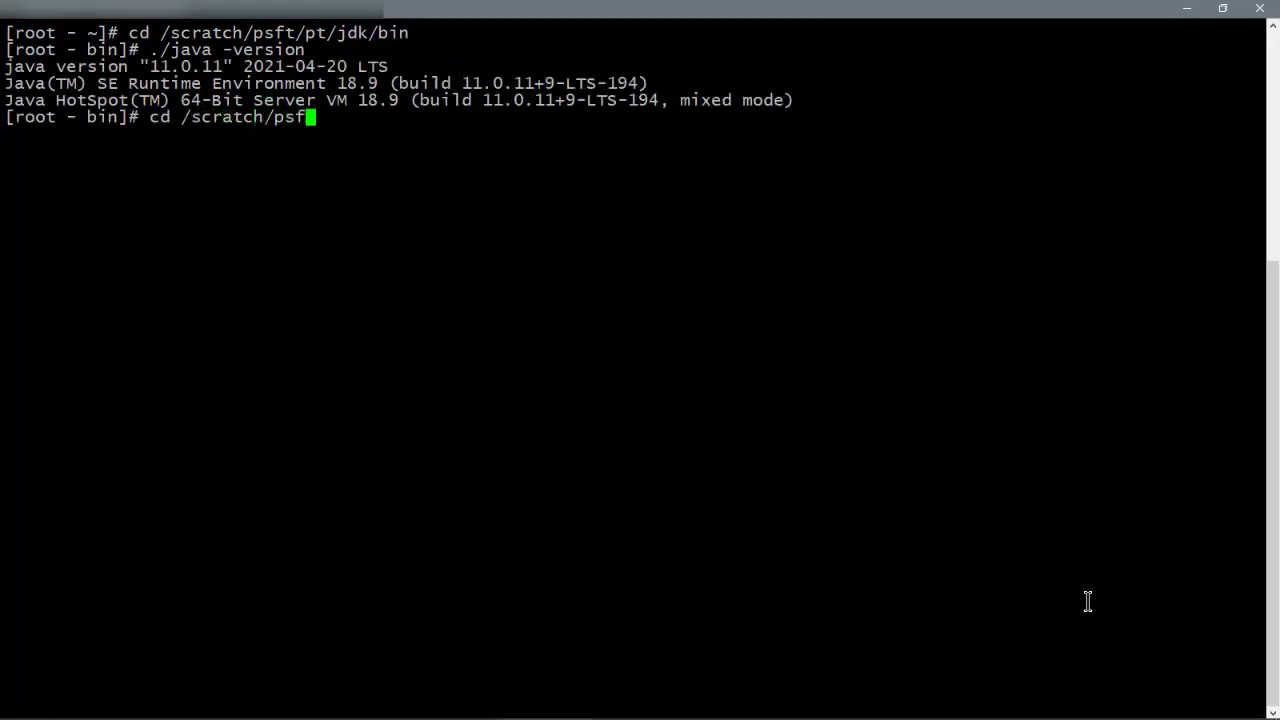
{"action": "type", "text": "t/pt/ps_home8.59.03/jre/bin"}
{"action": "key", "text": "Return"}
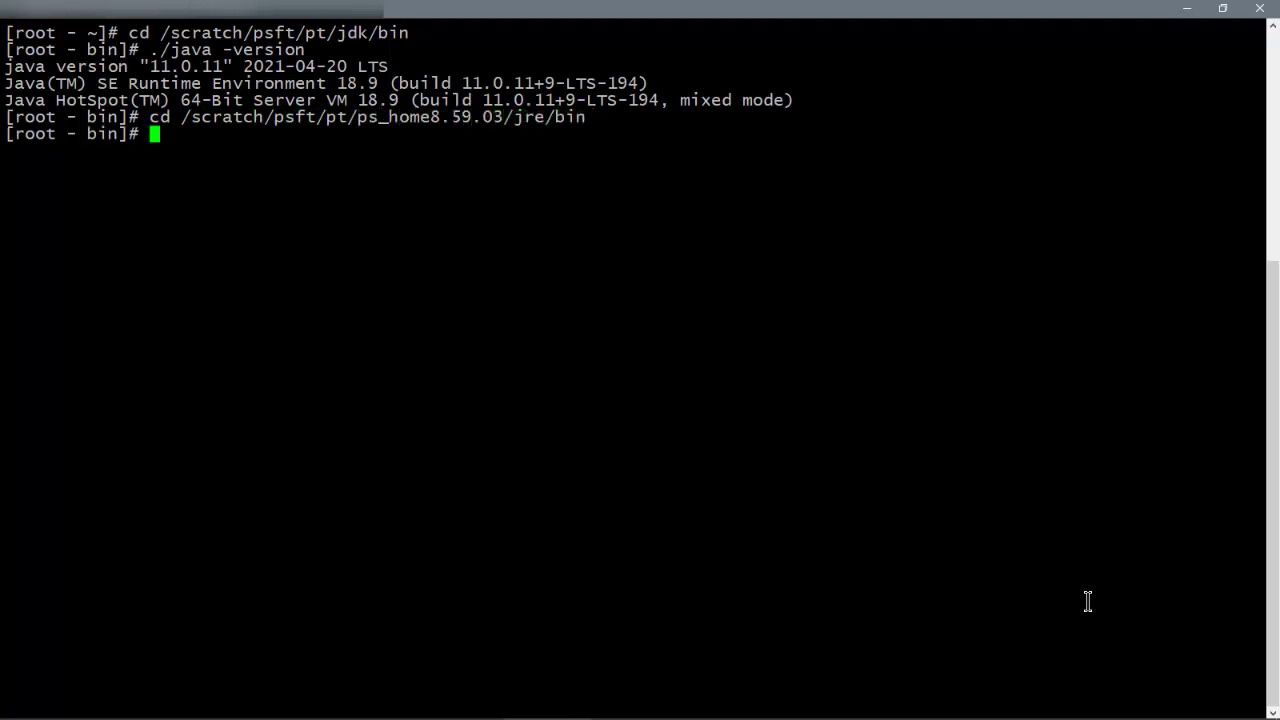
{"action": "type", "text": "./java -version"}
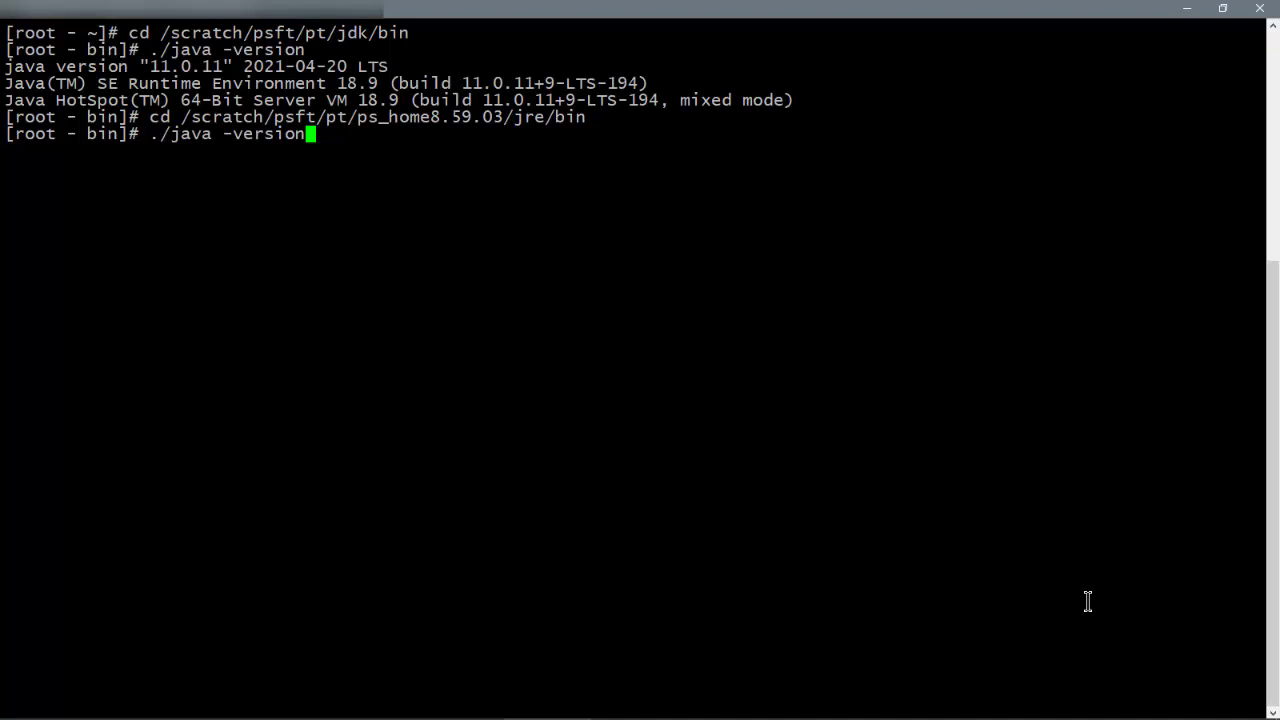
{"action": "key", "text": "Return"}
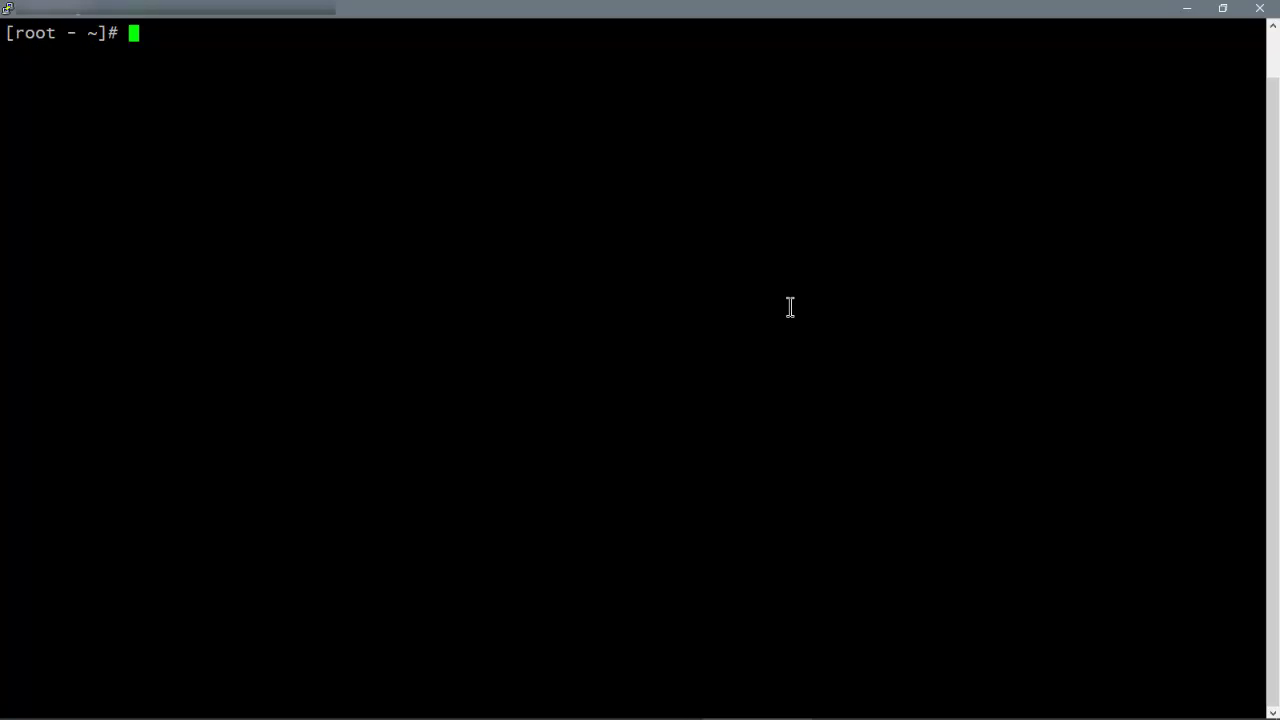
Switch to the psadm2 account and set ORACLE_HOME to /scratch/psft/pt/bea
{"action": "type", "text": "su - psadm2"}
{"action": "key", "text": "Return"}
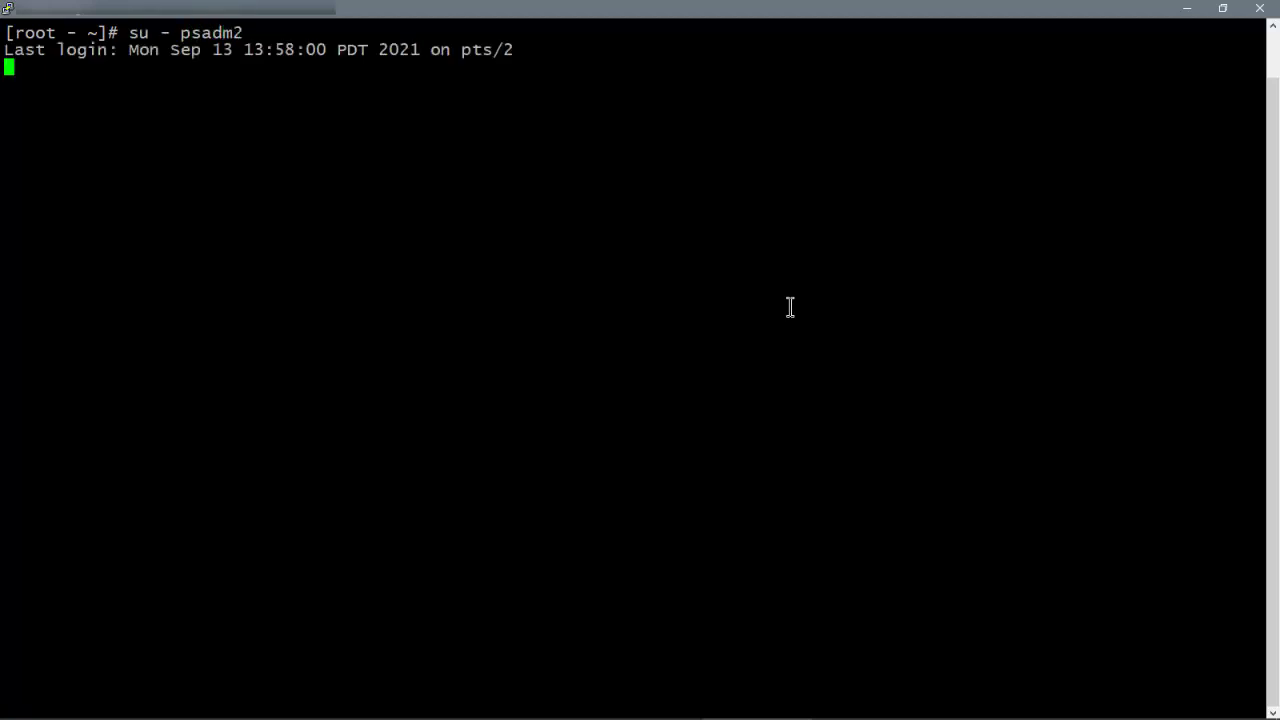
{"action": "type", "text": "ex"}
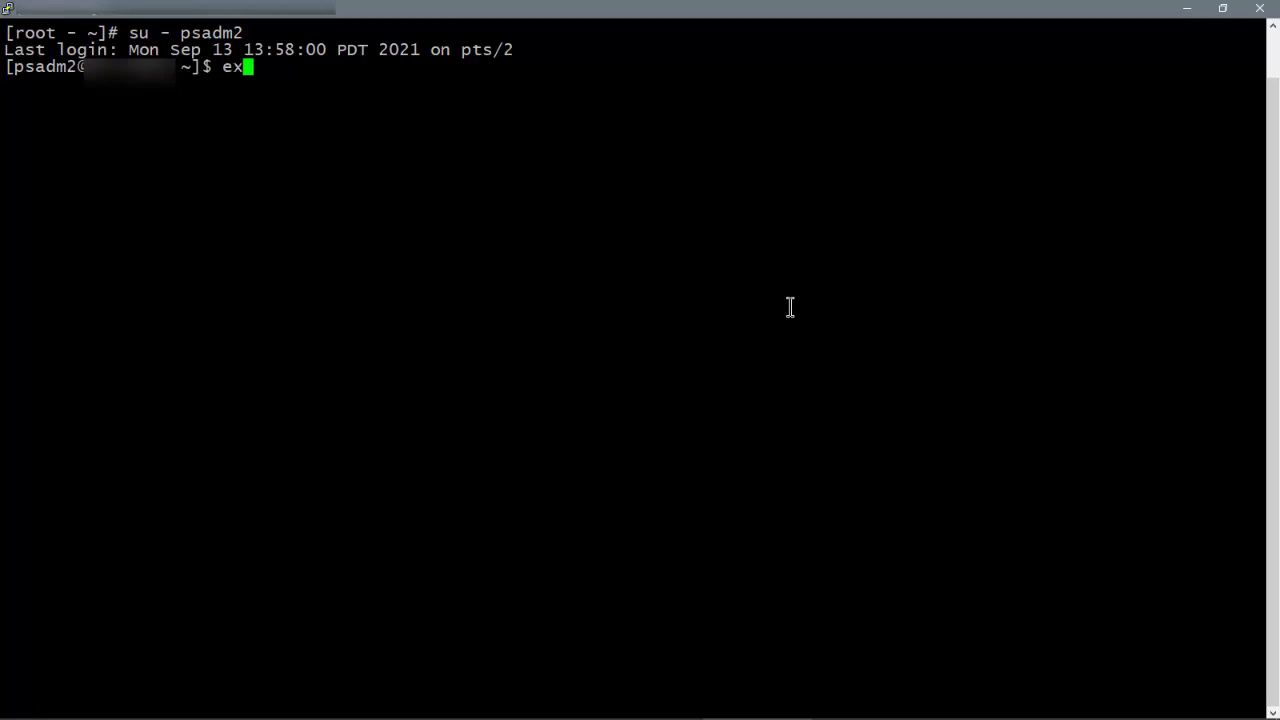
{"action": "type", "text": "port ORACLE_HOME=/scratch/psft/pt/bea"}
{"action": "key", "text": "Return"}
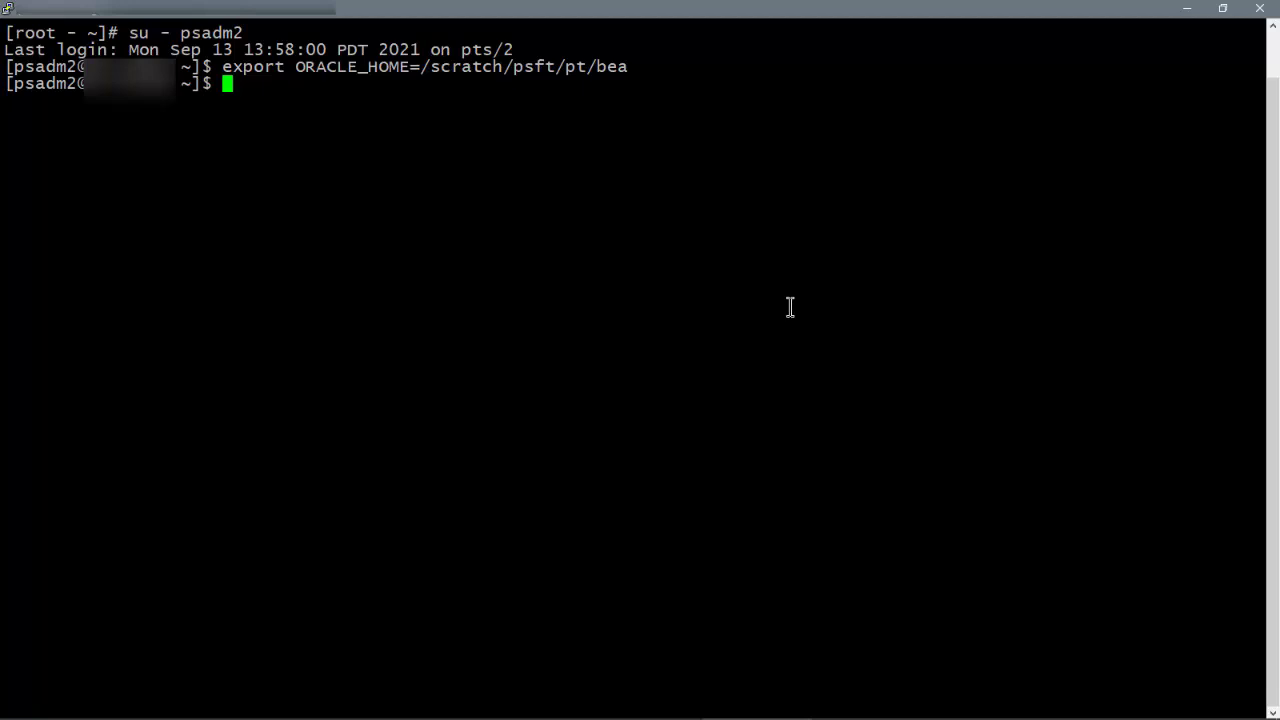
List the installed WebLogic patches with OPatch from /scratch/psft/pt/bea/OPatch, using the JDK in /scratch/psft/pt/jdk
{"action": "type", "text": "cd /scratc"}
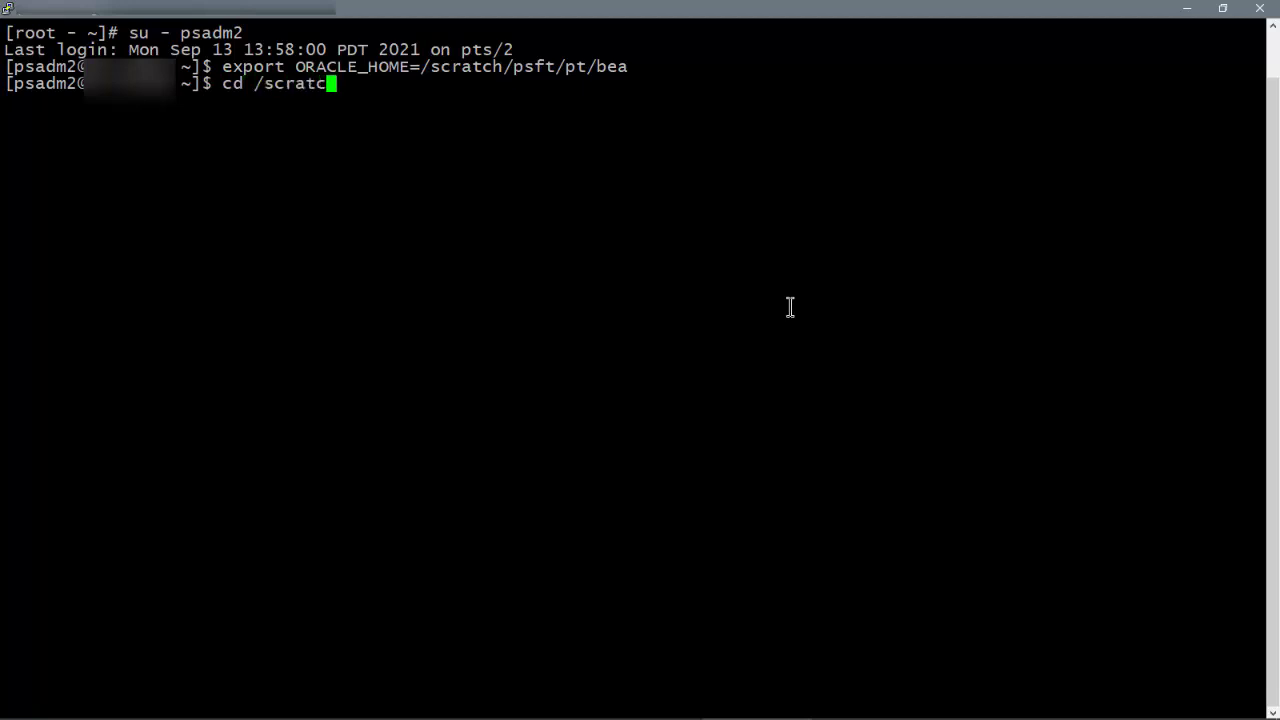
{"action": "type", "text": "h/psft/pt"}
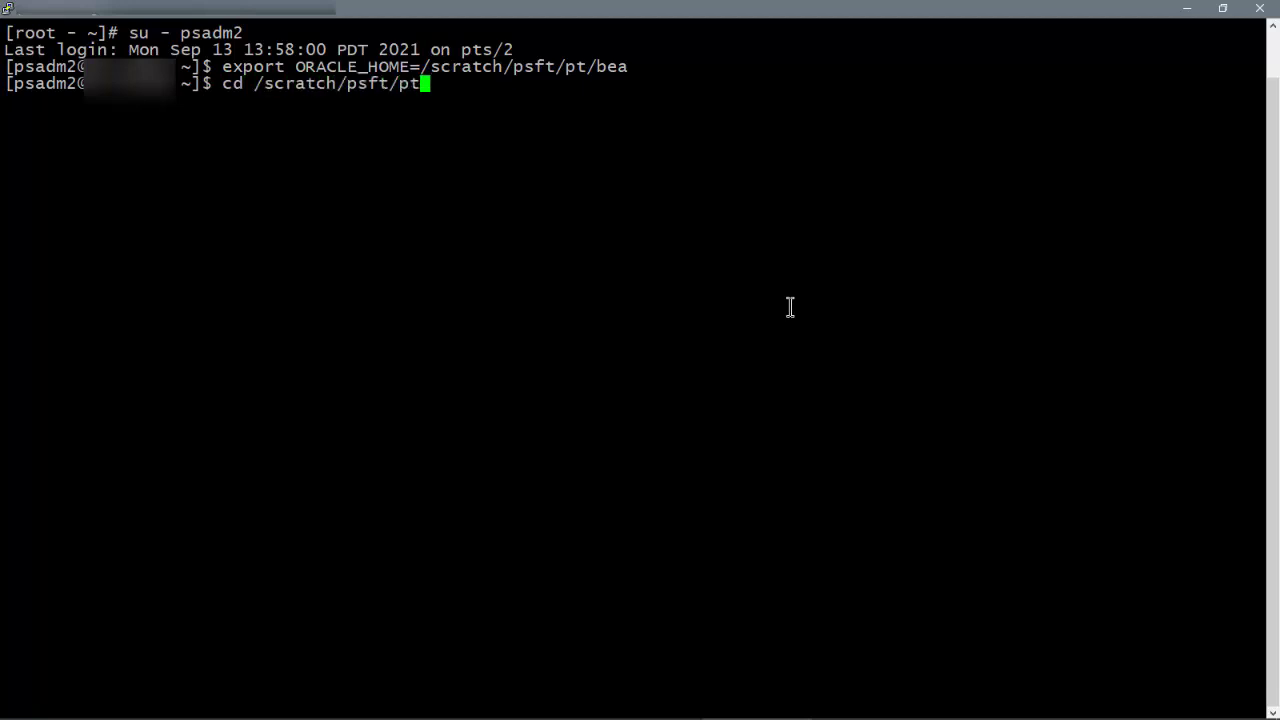
{"action": "type", "text": "/bea/OPatch"}
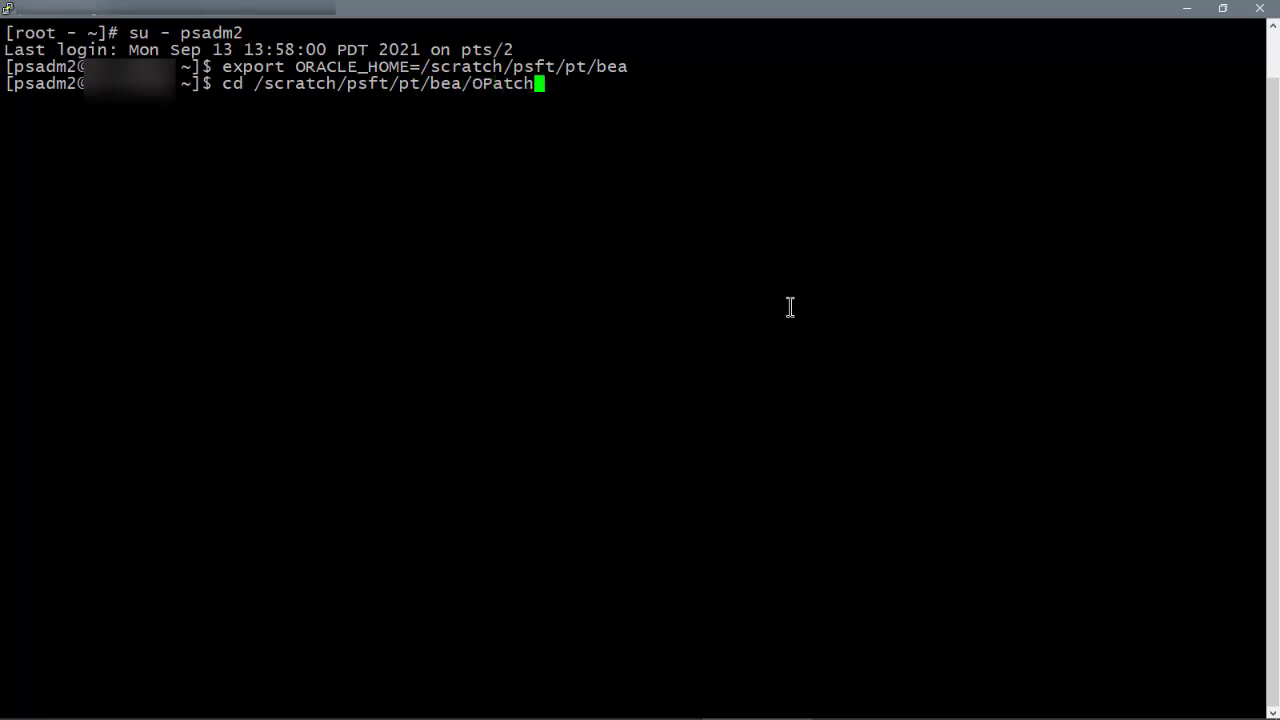
{"action": "key", "text": "Return"}
{"action": "type", "text": "opatch lsinventory -jd"}
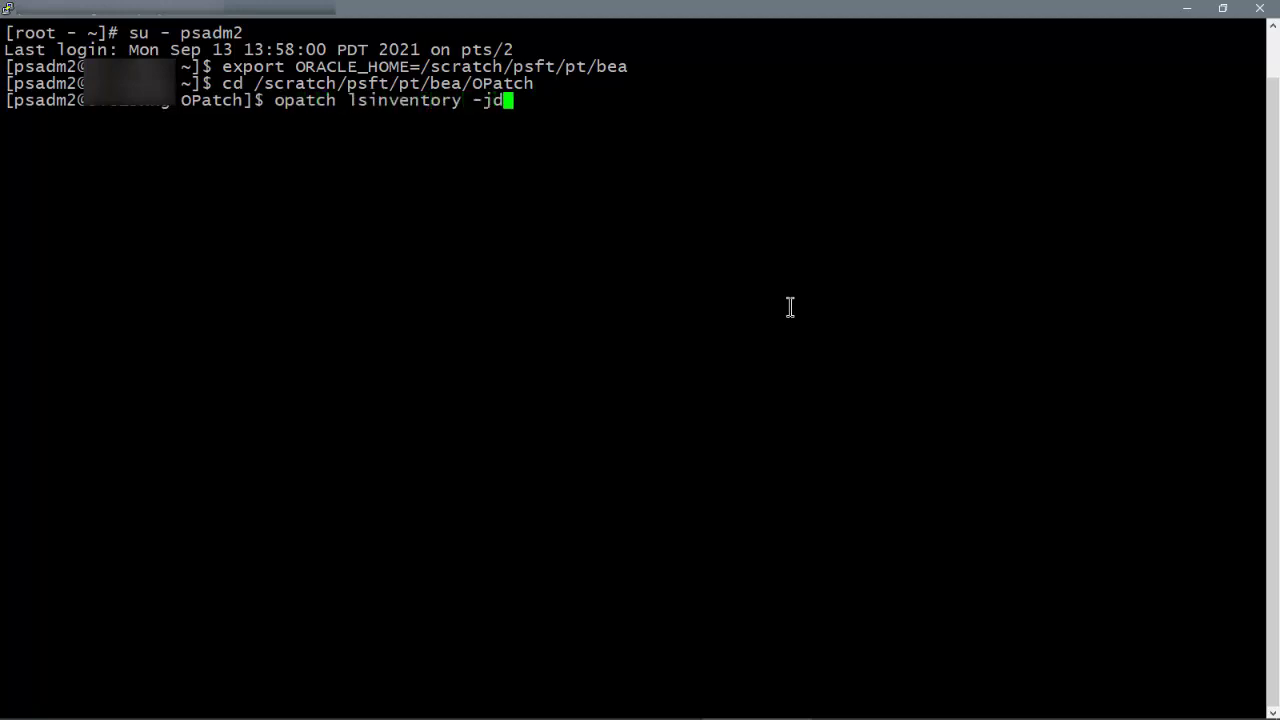
{"action": "type", "text": "k /scratch/psft/pt/jdk"}
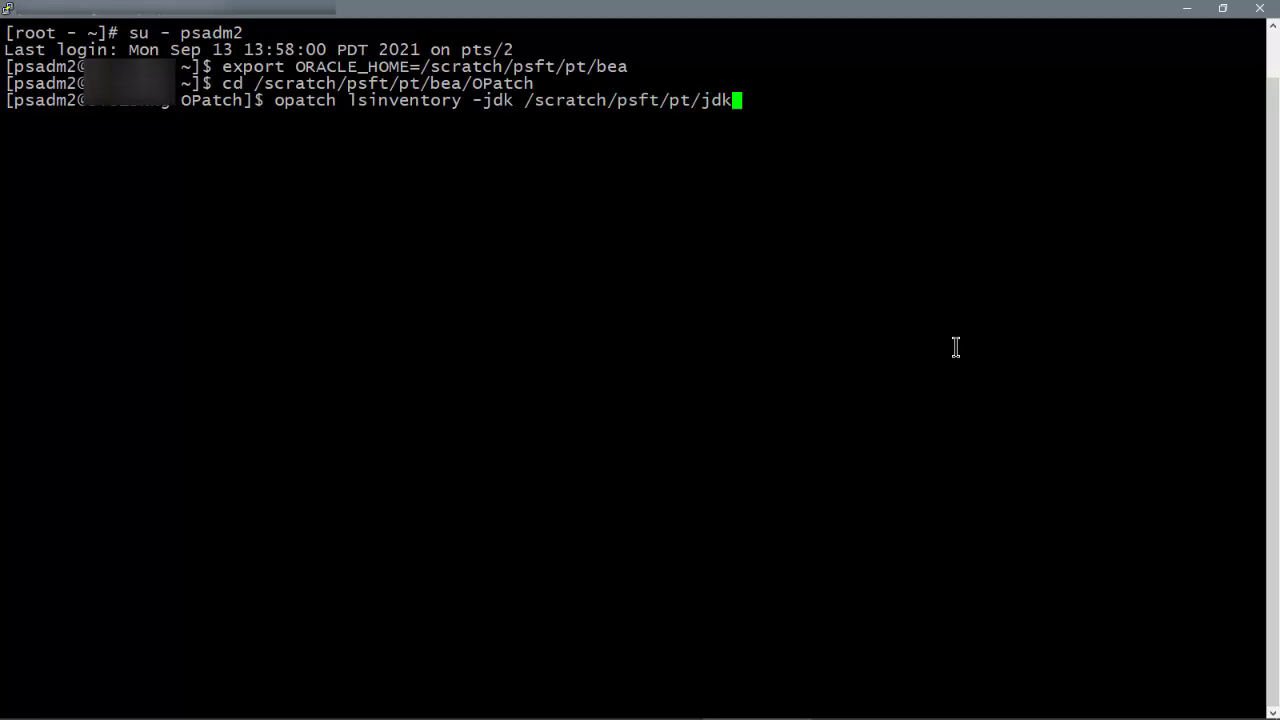
{"action": "key", "text": "Return"}
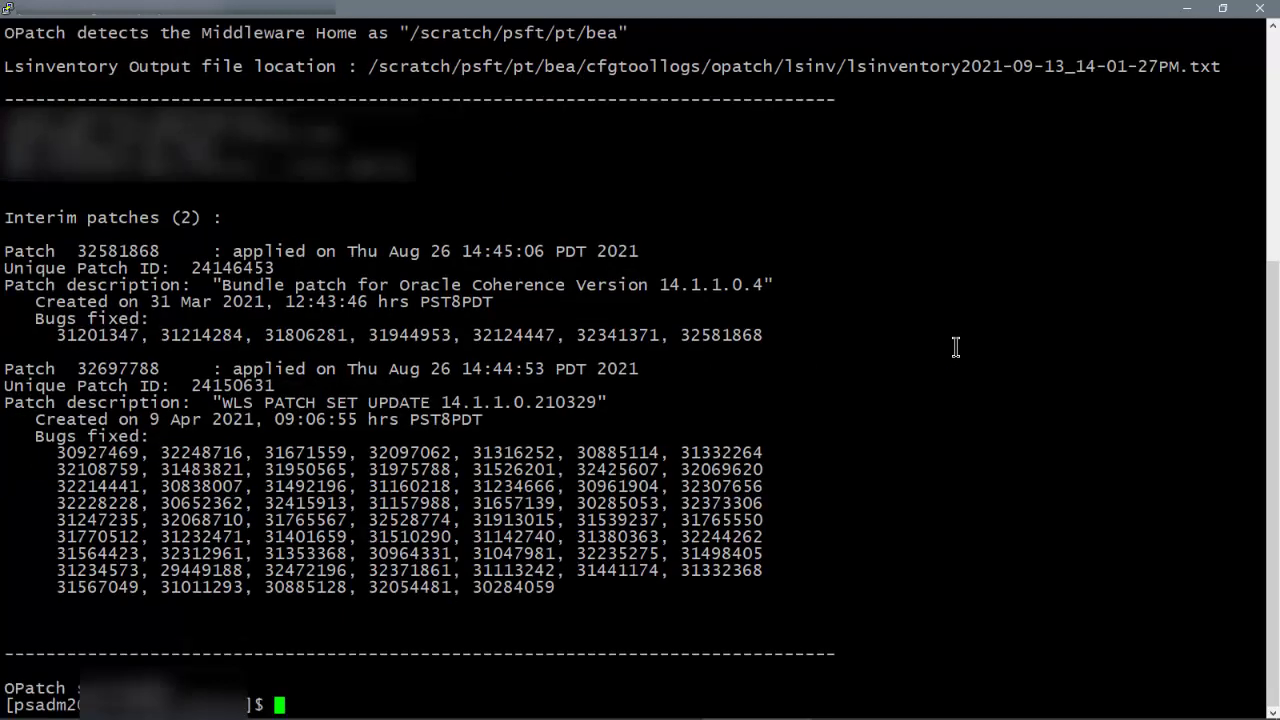
Save the OPatch inventory output, using the JDK in /scratch/psft/pt/jdk, to /scratch/tempfscm/weblogic_initial.txt
{"action": "type", "text": "opatch lsinvent"}
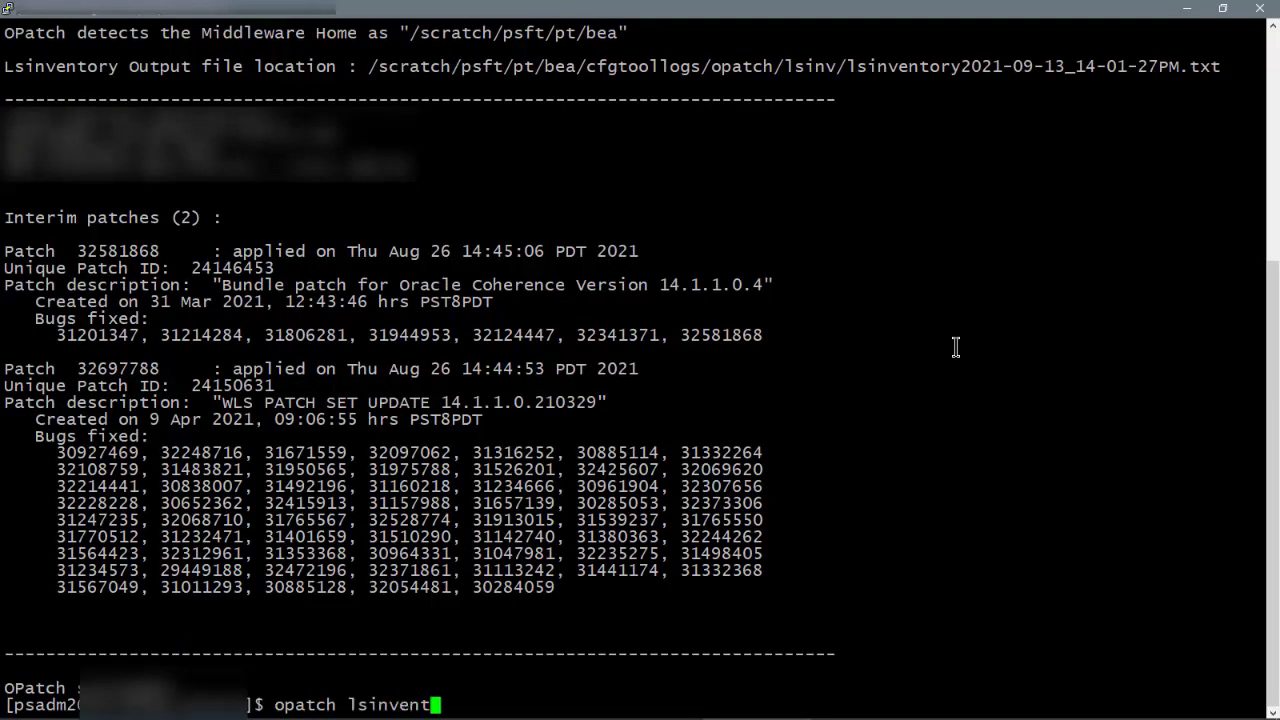
{"action": "type", "text": "ory -jdk /scra"}
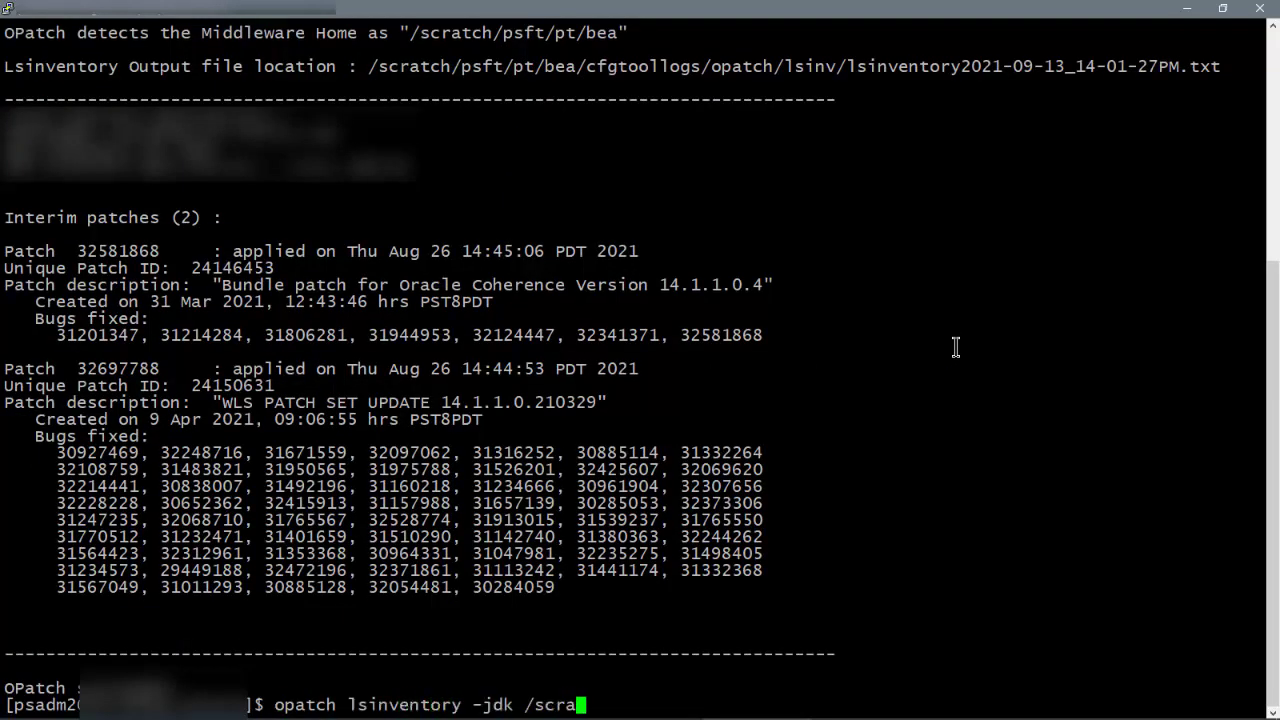
{"action": "type", "text": "tch/psft/pt/jdk "}
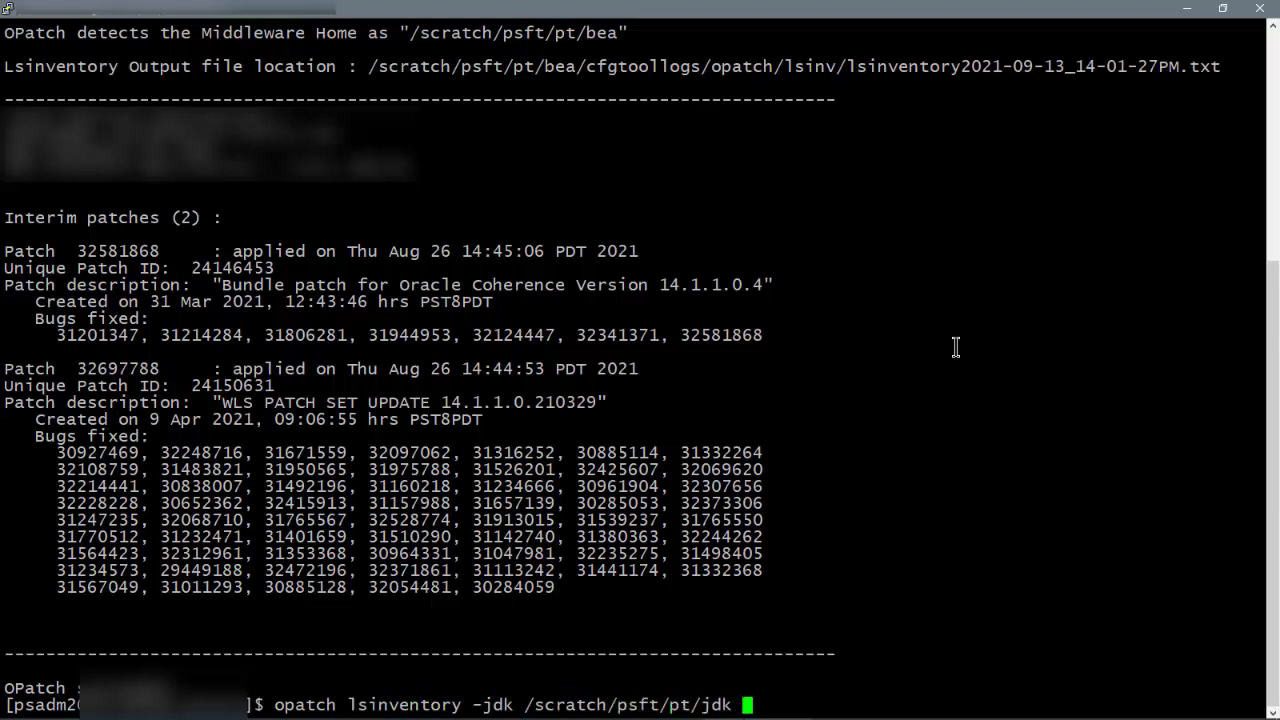
{"action": "type", "text": "> /scratch/tempf"}
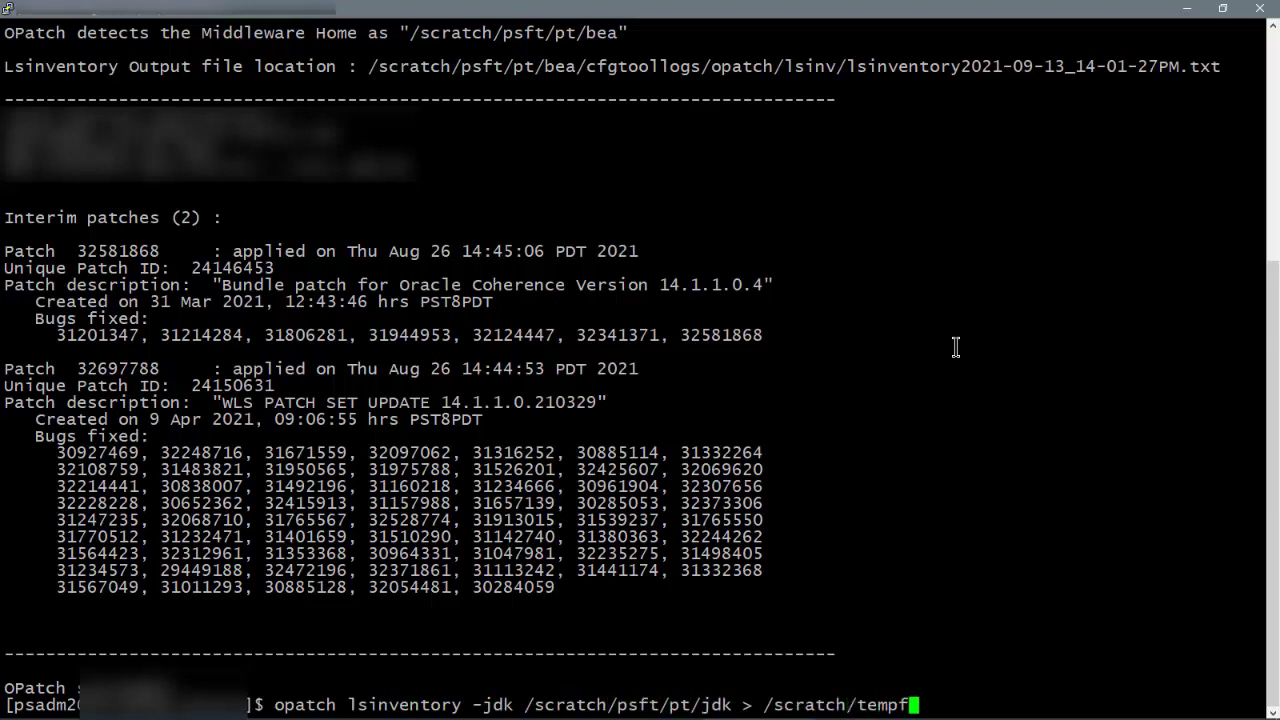
{"action": "type", "text": "scm/weblogic_initial.tx"}
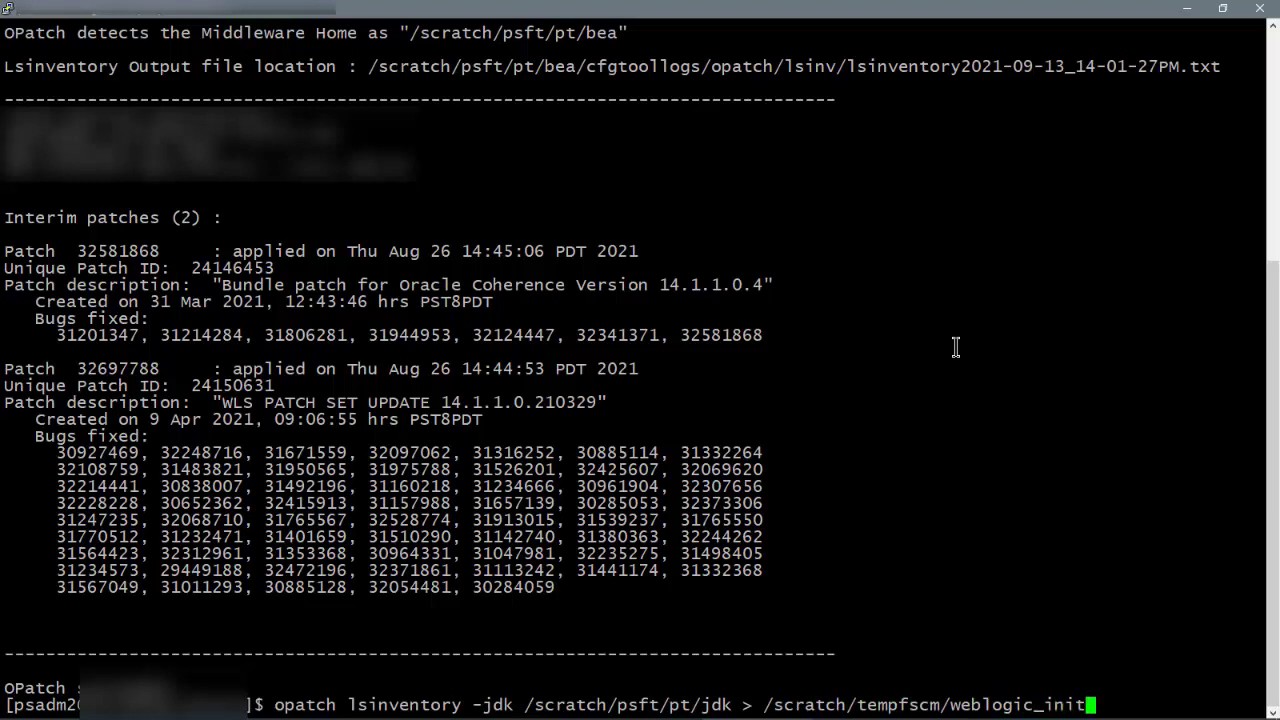
{"action": "type", "text": "tx"}
{"action": "key", "text": "Return"}
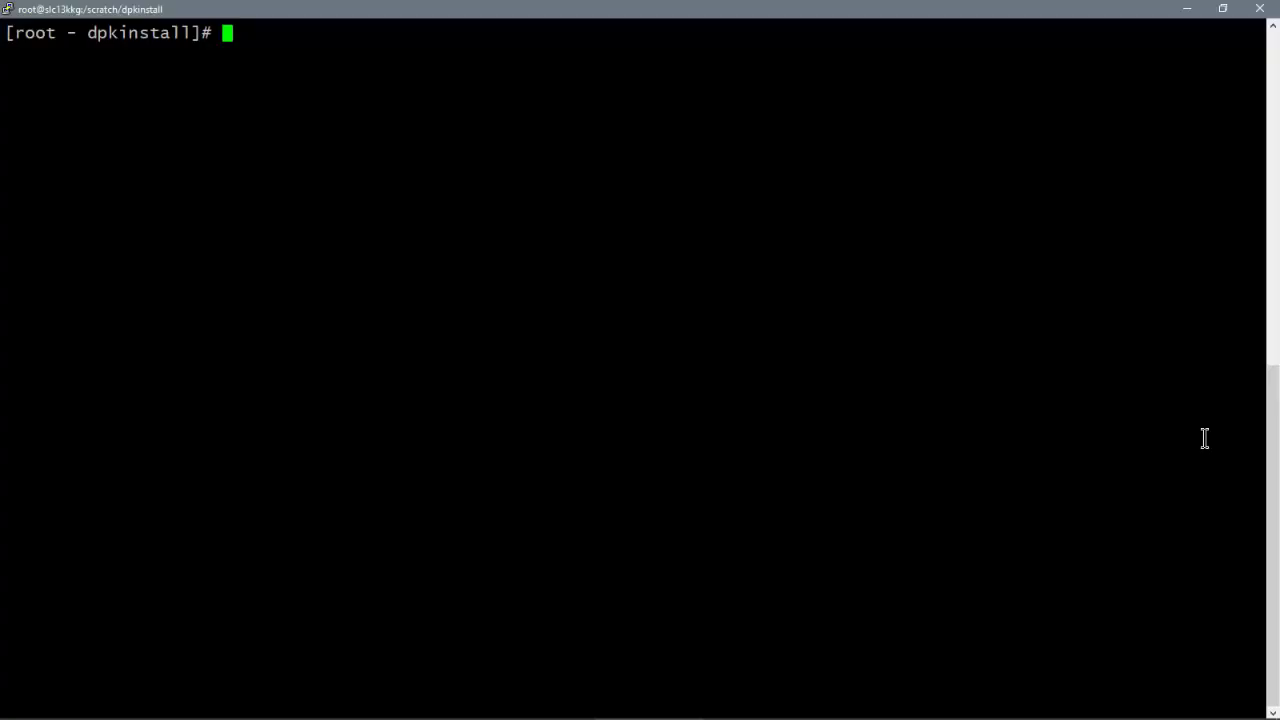
List the DPK archives in /scratch/dpkinstall and copy PT-DPK-LNX-8.59.03-1of2.zip to /scratch/tempfscm
{"action": "type", "text": "pwd"}
{"action": "key", "text": "Return"}
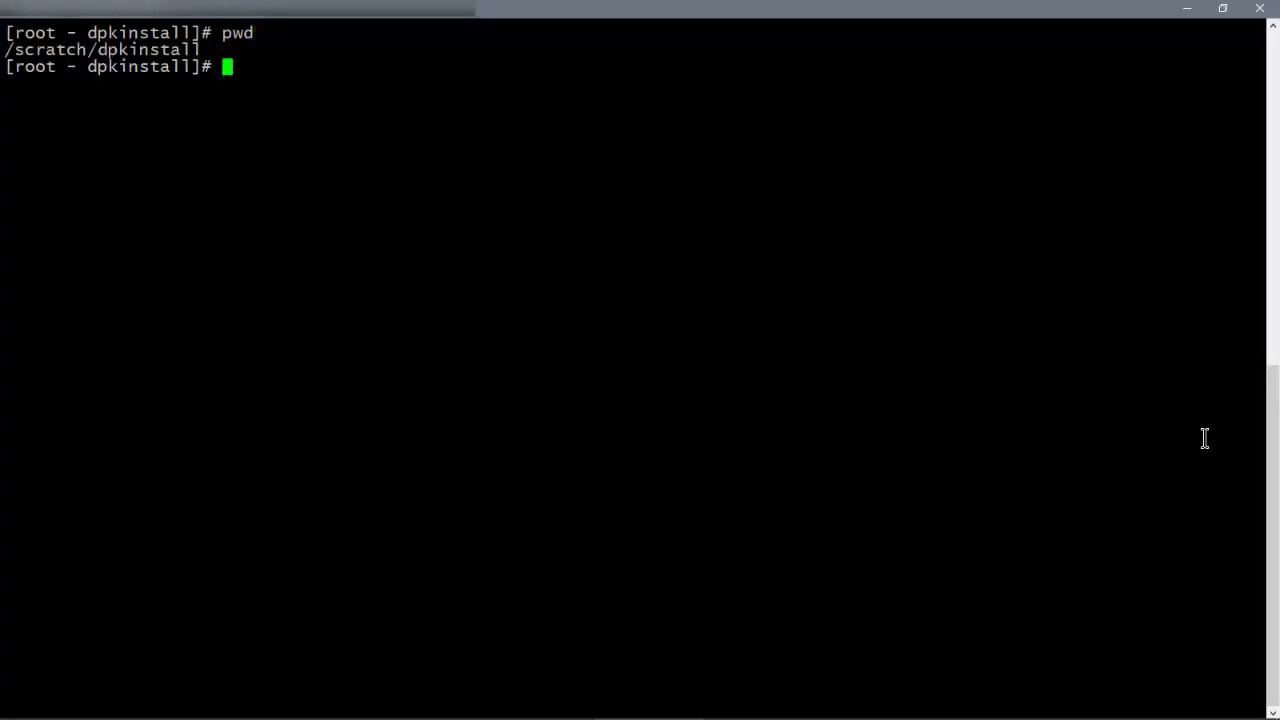
{"action": "type", "text": "ls"}
{"action": "key", "text": "Return"}
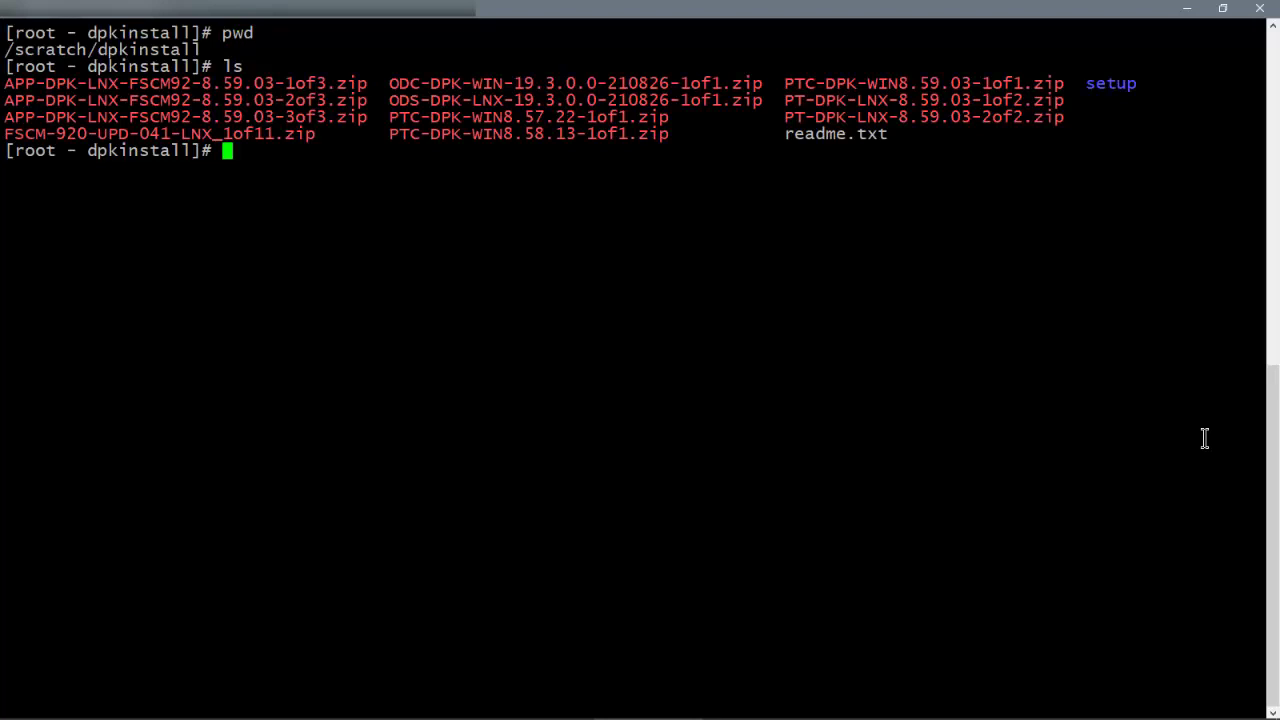
{"action": "type", "text": "cp"}
{"action": "left_click_drag", "start_coordinate": [786, 100], "coordinate": [1058, 101]}
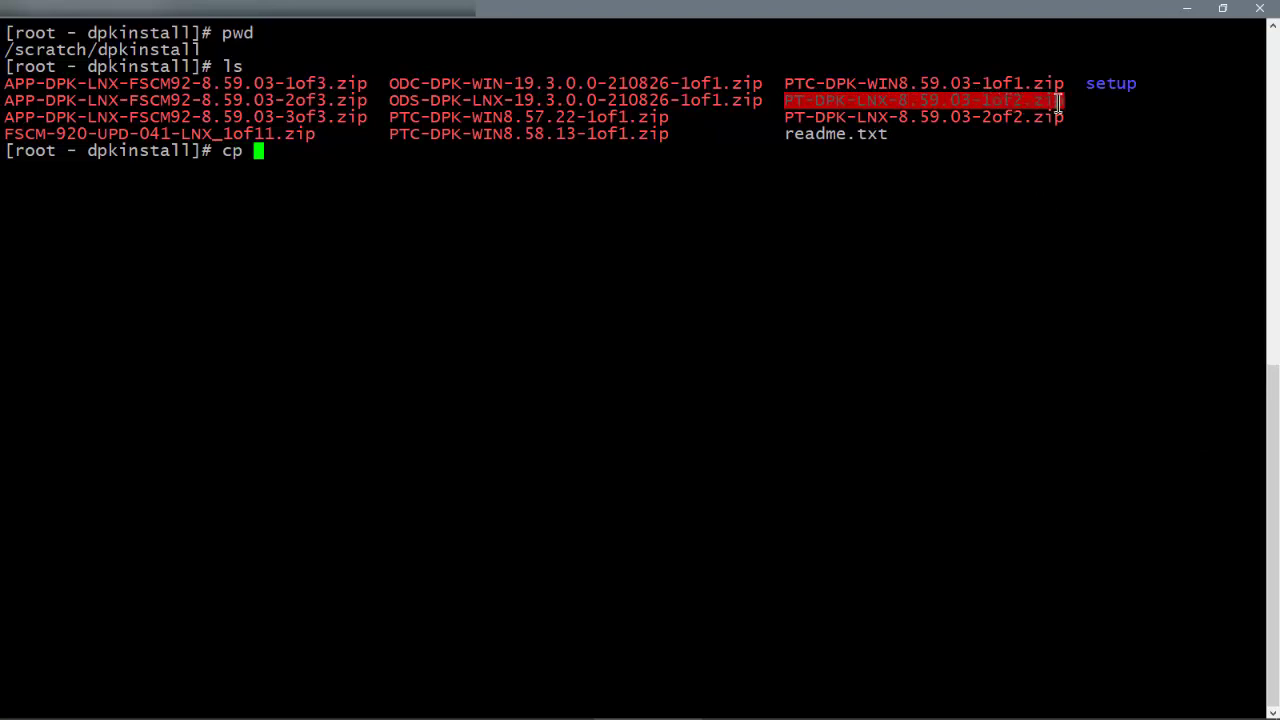
{"action": "right_click", "coordinate": [1058, 101]}
{"action": "type", "text": "/scratch/tempfscm"}
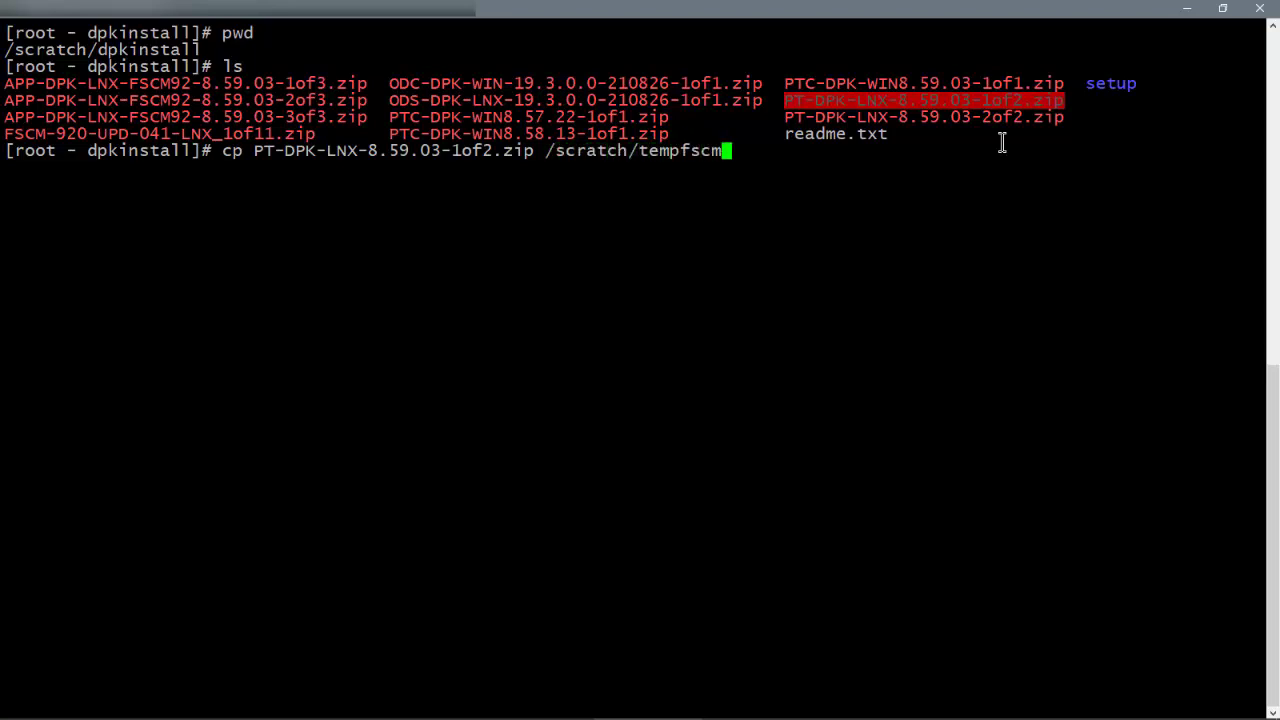
{"action": "key", "text": "Return"}
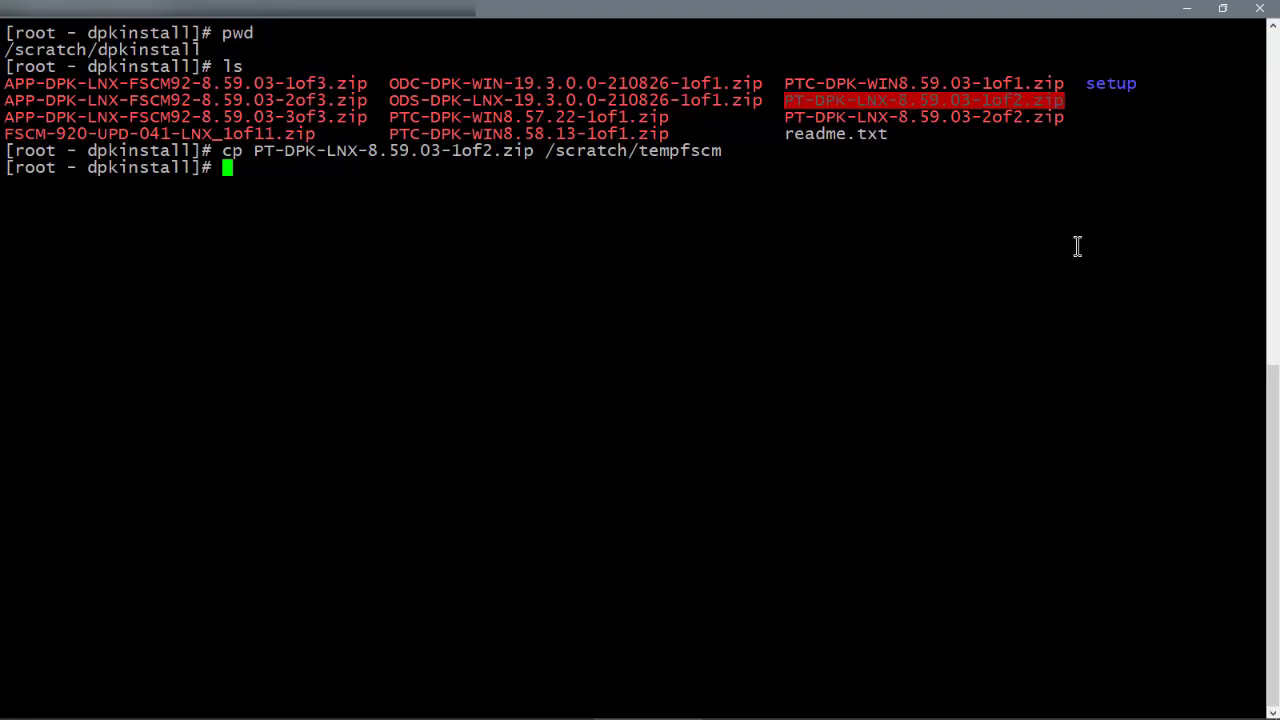
Extract PT-DPK-LNX-8.59.03-1of2.zip inside /scratch/tempfscm
{"action": "type", "text": "cd /scratch/tempfscm"}
{"action": "key", "text": "Return"}
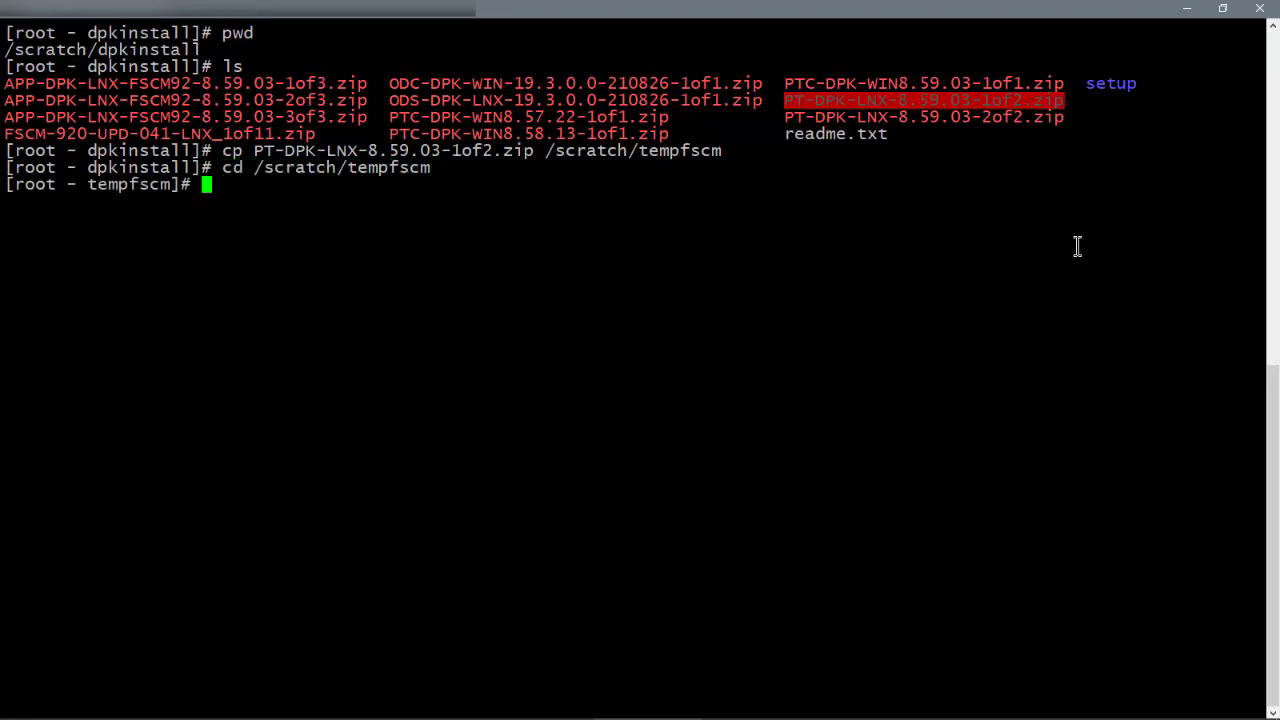
{"action": "type", "text": "ls"}
{"action": "key", "text": "Return"}
{"action": "type", "text": "unzip"}
{"action": "left_click_drag", "start_coordinate": [5, 200], "coordinate": [285, 200]}
{"action": "right_click", "coordinate": [1121, 572]}
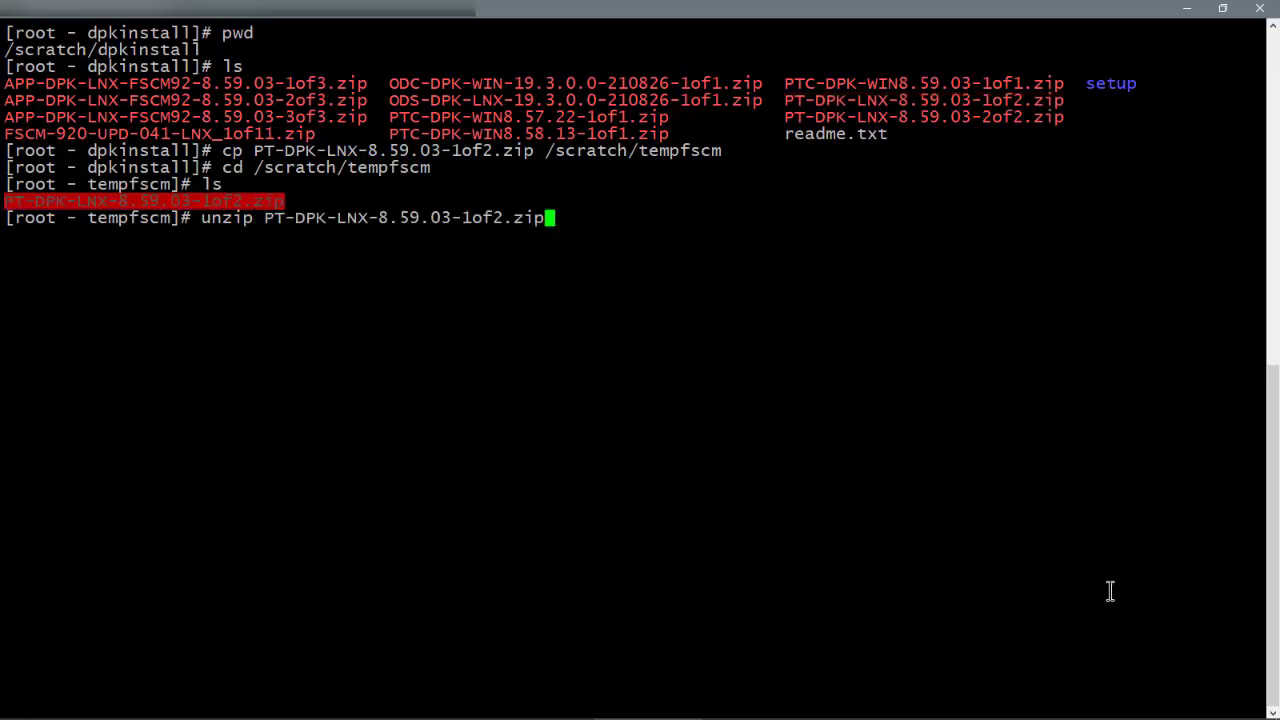
{"action": "key", "text": "Return"}
List the extracted files on a cleared screen and display pt-manifest to review the PeopleTools DPK component versions
{"action": "type", "text": "clear"}
{"action": "key", "text": "Return"}
{"action": "type", "text": "ls"}
{"action": "key", "text": "Return"}
{"action": "type", "text": "more pt"}
{"action": "type", "text": "-manifest"}
{"action": "key", "text": "Return"}
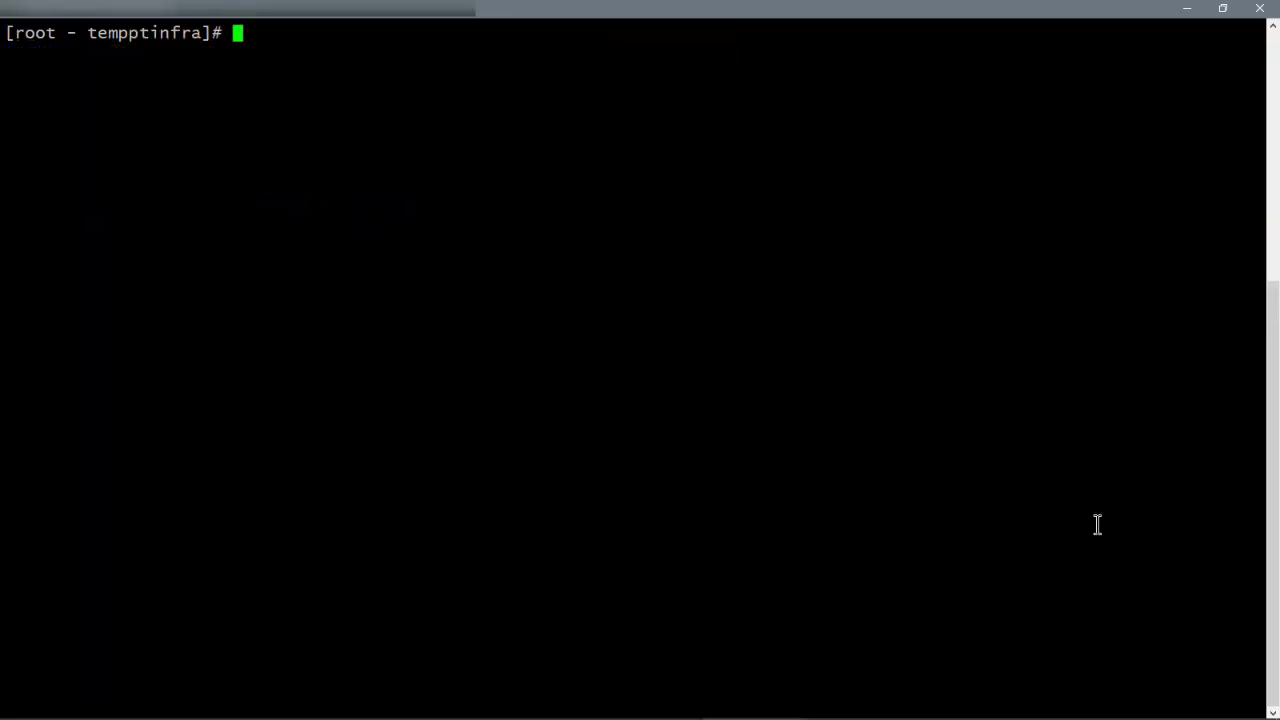
Extract PT-INFRA-DPK-LNX-8.59-210723_1of2.zip inside /scratch/tempptinfra
{"action": "type", "text": "pwd"}
{"action": "key", "text": "Return"}
{"action": "type", "text": "ls"}
{"action": "key", "text": "Return"}
{"action": "type", "text": "unzip"}
{"action": "left_click_drag", "start_coordinate": [5, 84], "coordinate": [382, 82]}
{"action": "right_click", "coordinate": [382, 82]}
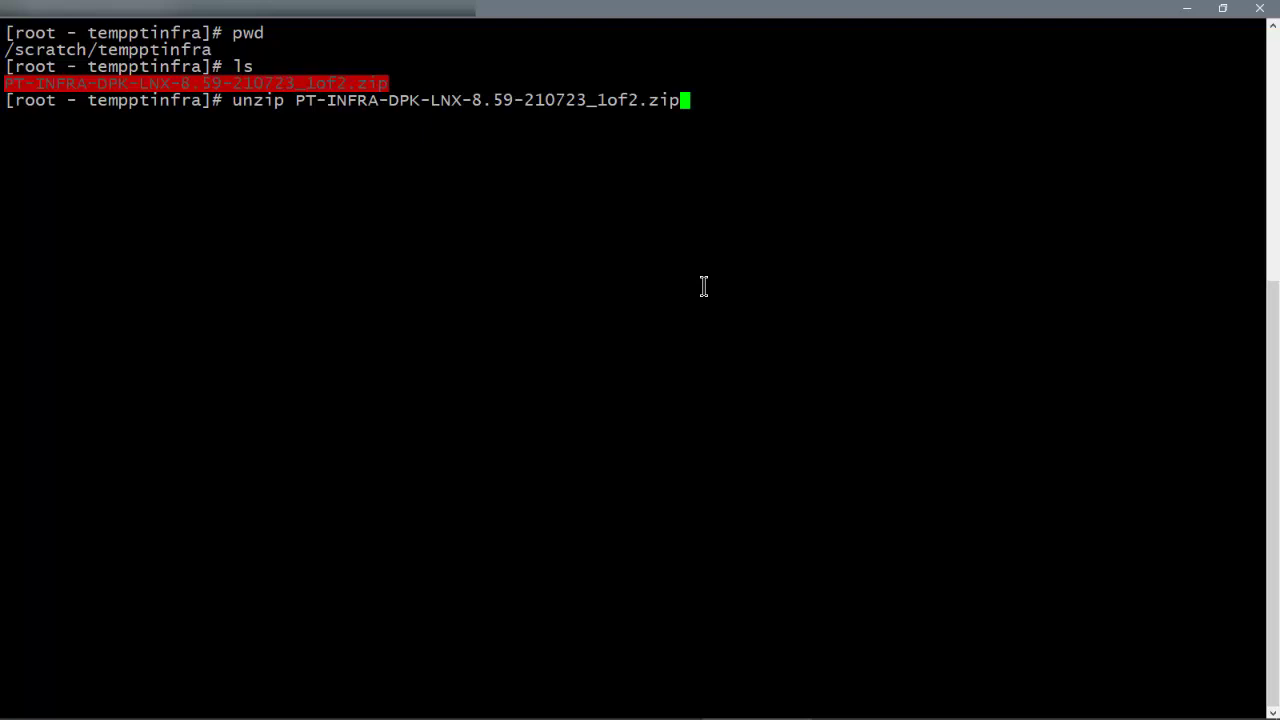
{"action": "key", "text": "Return"}
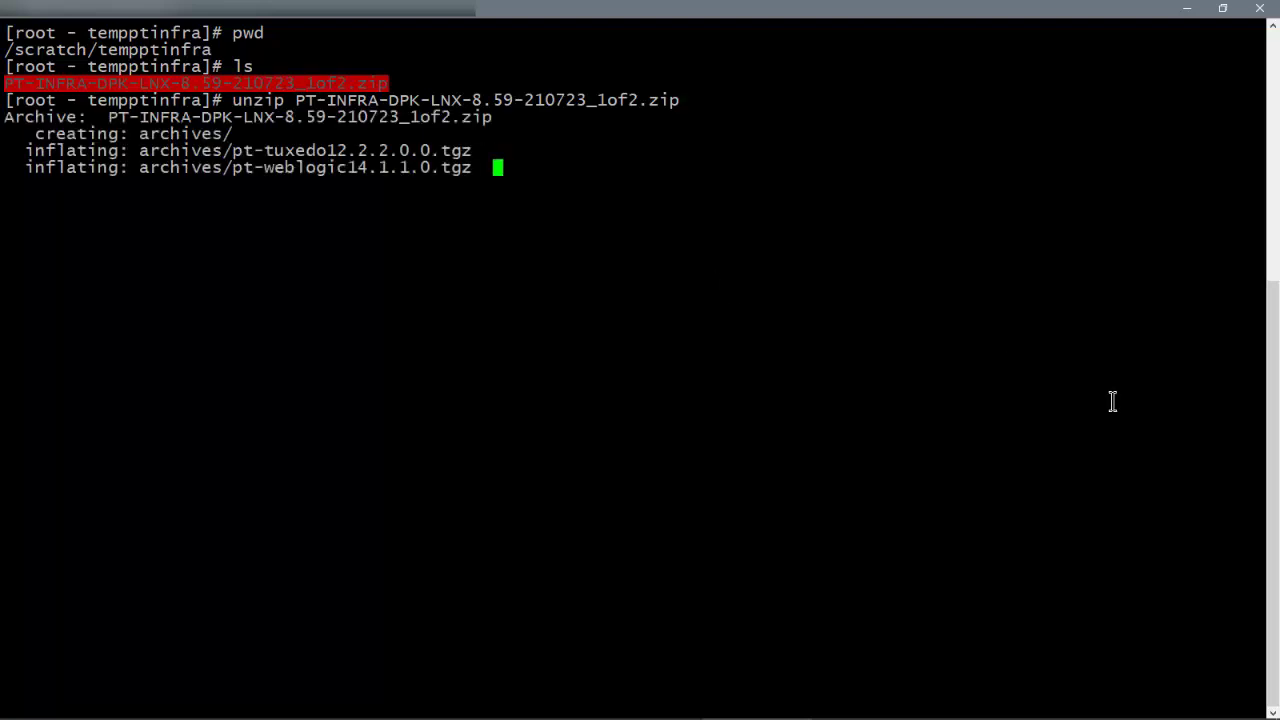
Display ptinfra-manifest on a cleared screen to review the component versions in the PT-INFRA DPK
{"action": "key", "text": "ctrl+l"}
{"action": "type", "text": "more ptinfra-"}
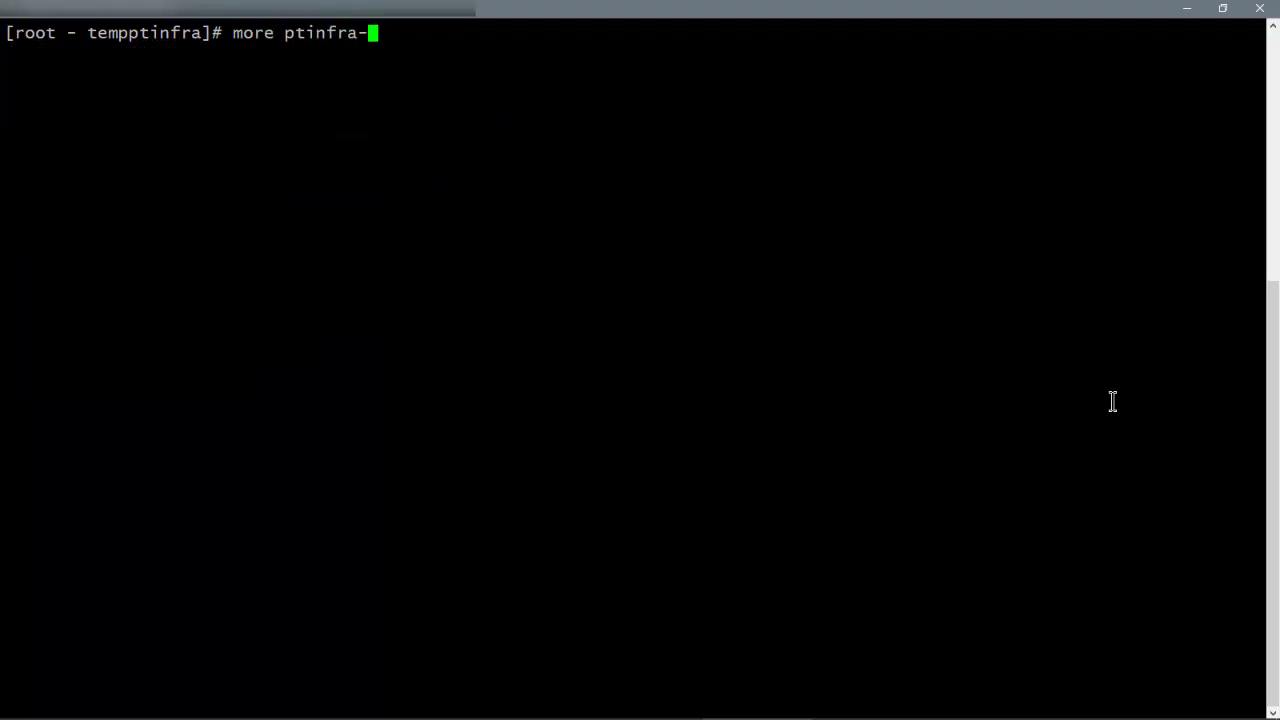
{"action": "type", "text": "manifest"}
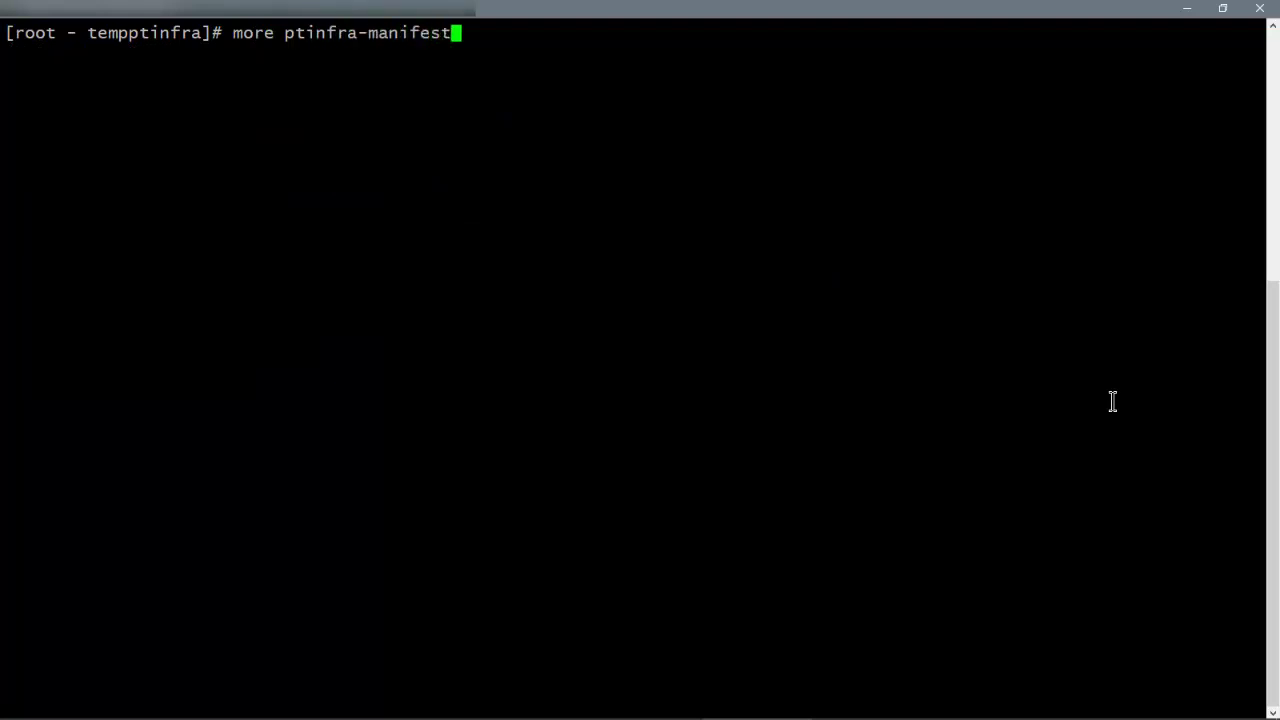
{"action": "key", "text": "Return"}
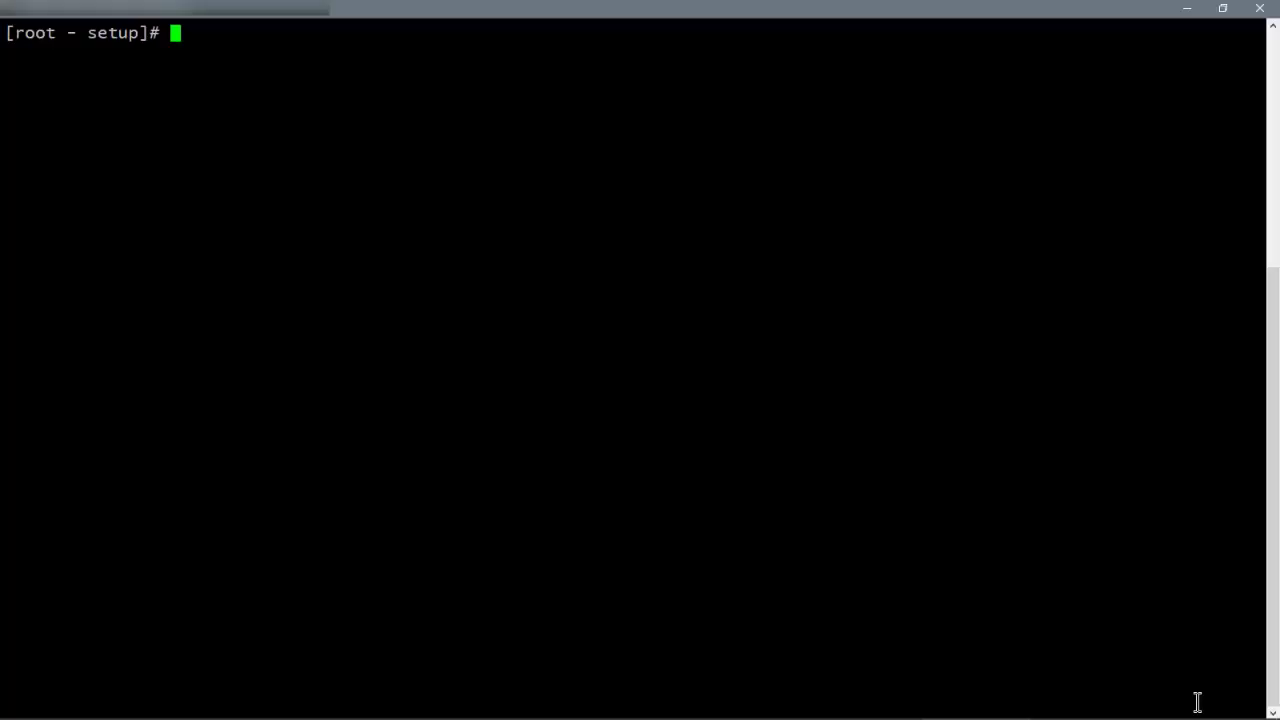
List the dpkinstall directory's contents to check for the PT-INFRA DPK archives
{"action": "type", "text": "cd .."}
{"action": "key", "text": "Return"}
{"action": "type", "text": "ls"}
{"action": "key", "text": "Return"}
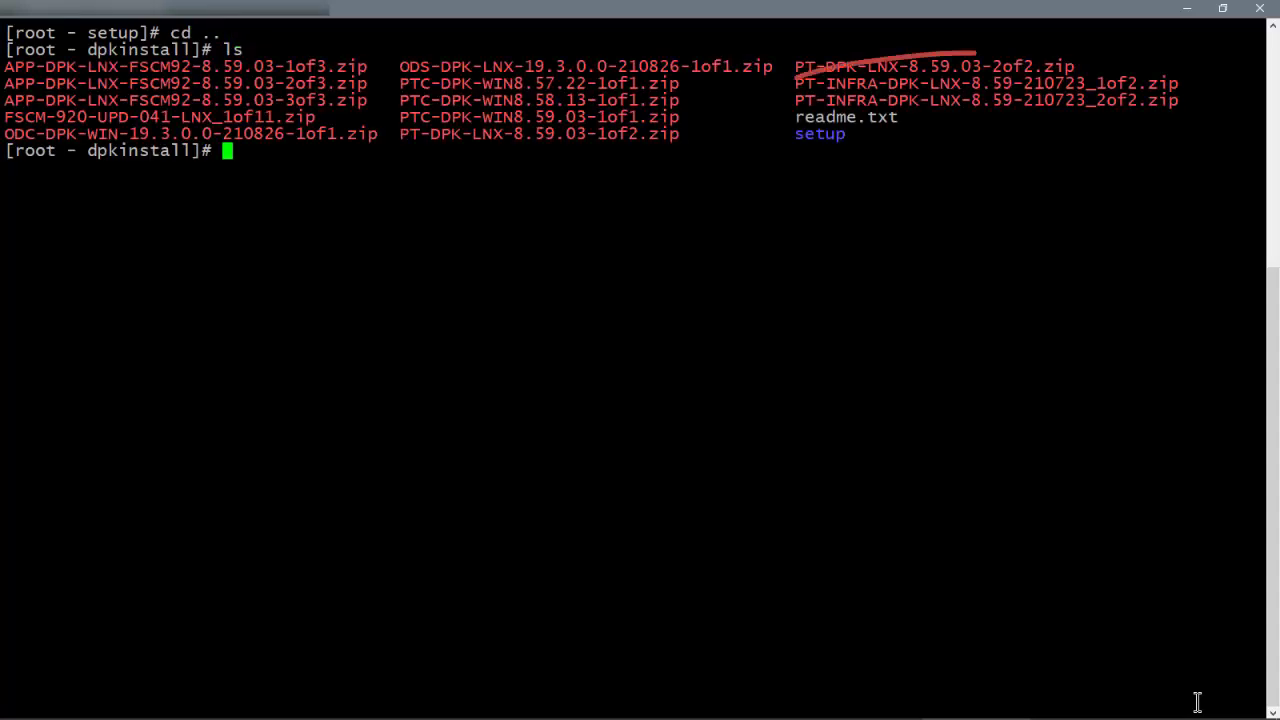
Run psft-dpk-setup.sh from the setup directory with --apply_infra_cpu and --psft_base_dir /scratch/psft
{"action": "type", "text": "cd setup"}
{"action": "key", "text": "Return"}
{"action": "type", "text": "./psft-dpk-setup"}
{"action": "key", "text": "Tab"}
{"action": "type", "text": "--apply_infra_cpu --psft_base_dir /scratch/psft"}
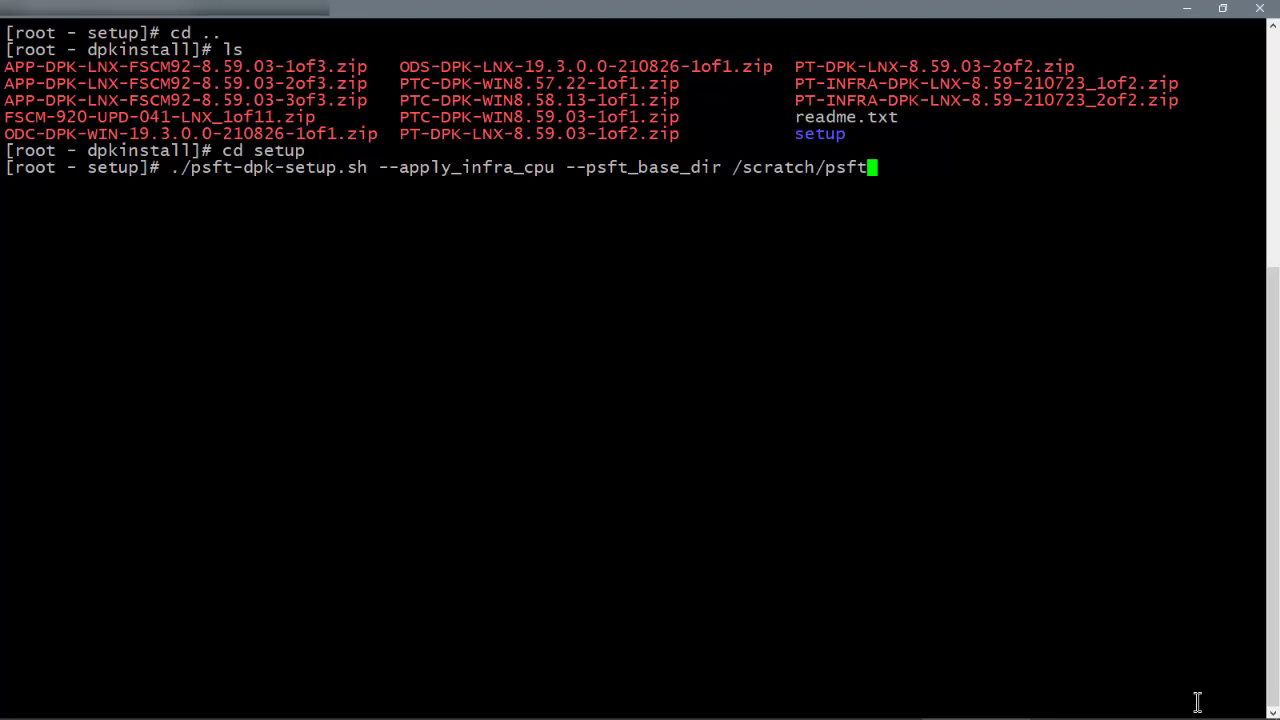
{"action": "key", "text": "Return"}
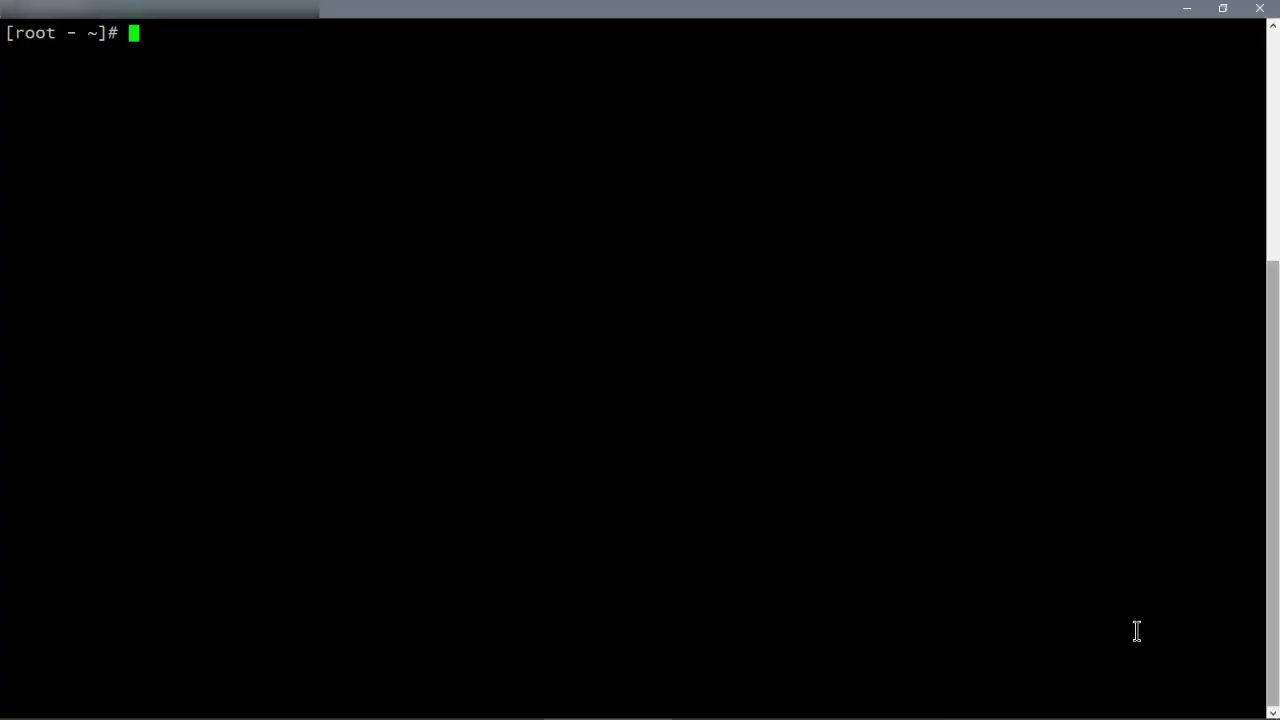
Recheck the Java version of the JDK in /scratch/psft/pt/jdk/bin after the CPU patch run
{"action": "type", "text": "cd /scratch/psft"}
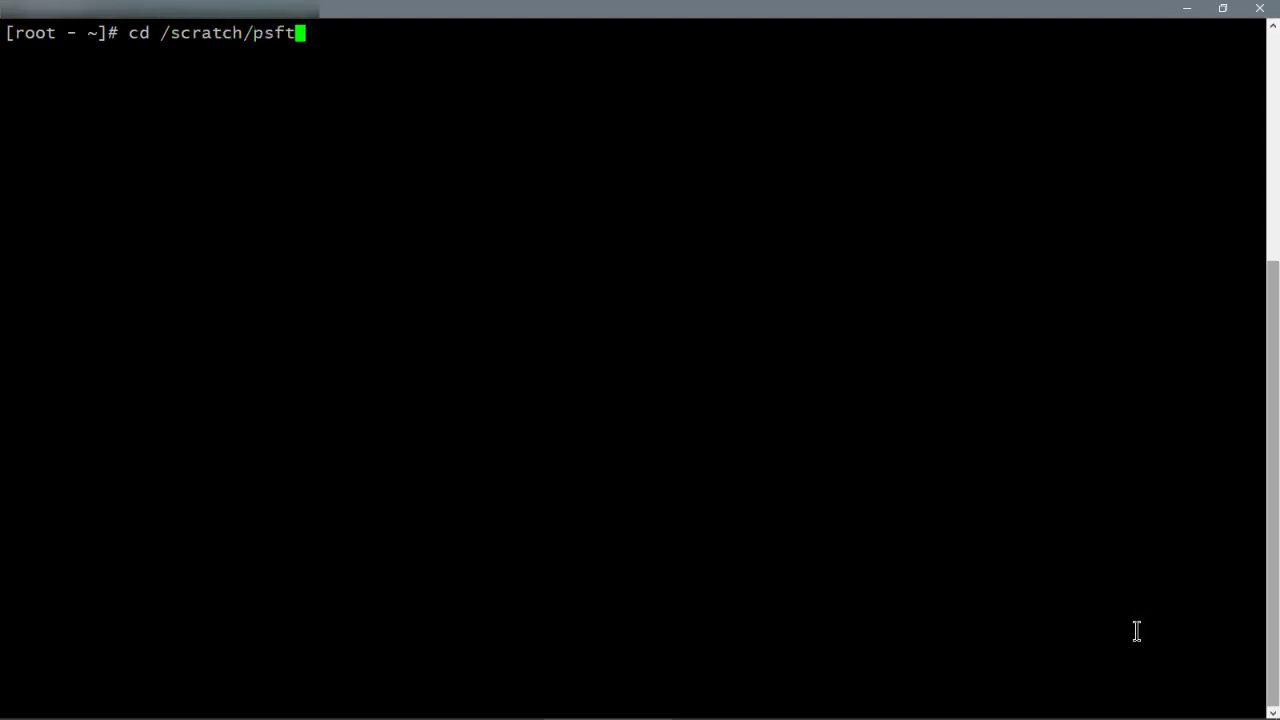
{"action": "type", "text": "/pt/jdk/bin"}
{"action": "key", "text": "Return"}
{"action": "type", "text": "./j"}
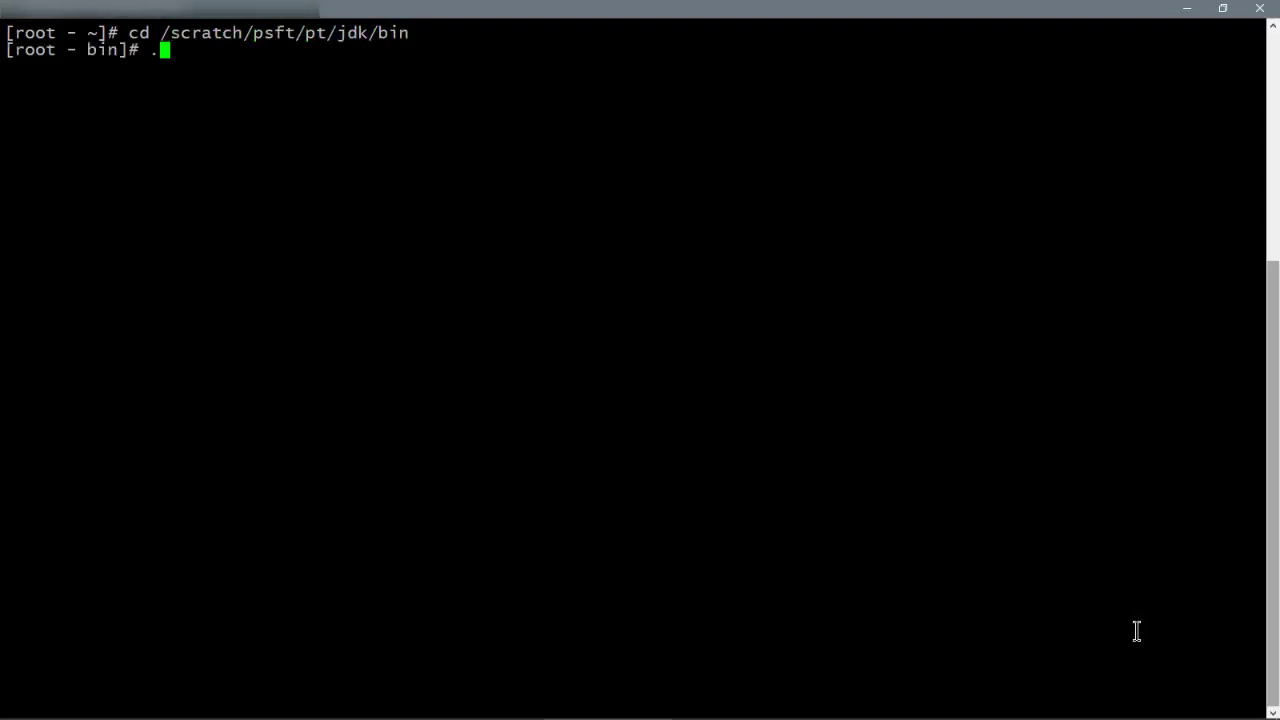
{"action": "type", "text": "ava -version"}
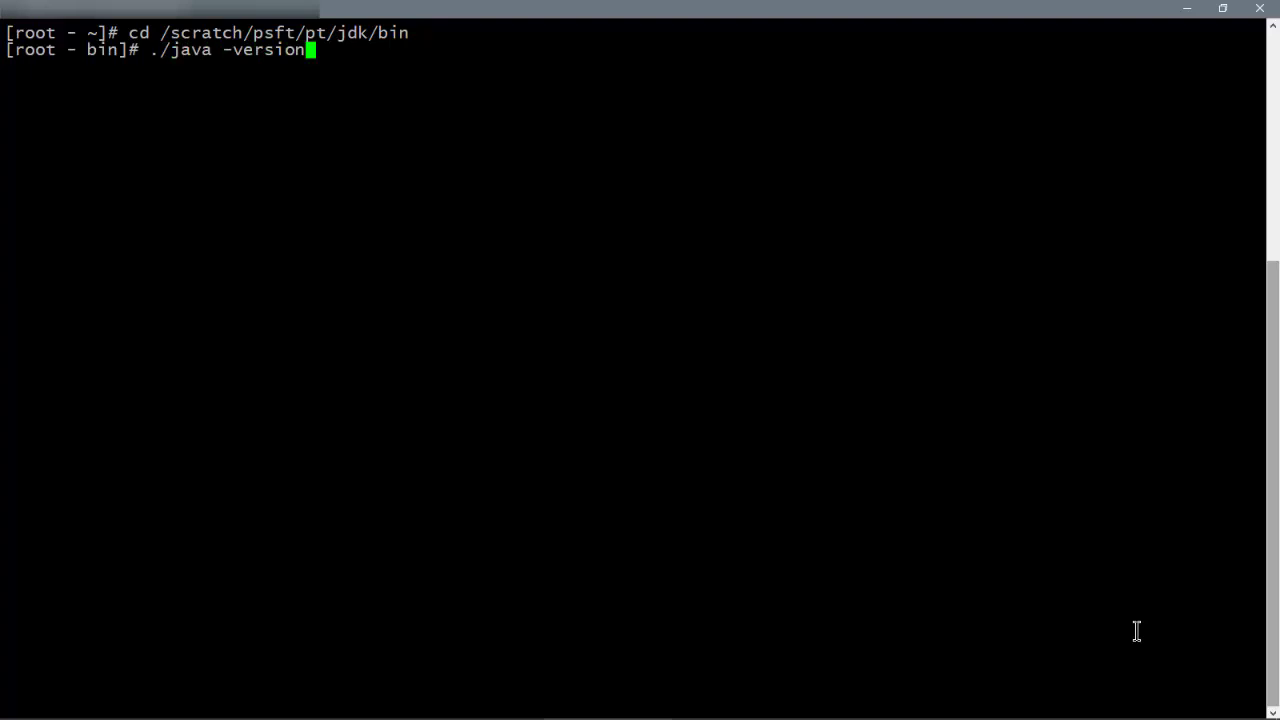
{"action": "key", "text": "Return"}
Recheck the Java version of the JRE in /scratch/psft/pt/ps_home8.59.03/jre/bin after the CPU patch run
{"action": "type", "text": "cd /scratch/psft/pt/ps_home8.59.03/jre/bin/"}
{"action": "key", "text": "BackSpace"}
{"action": "key", "text": "Return"}
{"action": "type", "text": "./java -version"}
{"action": "key", "text": "Return"}
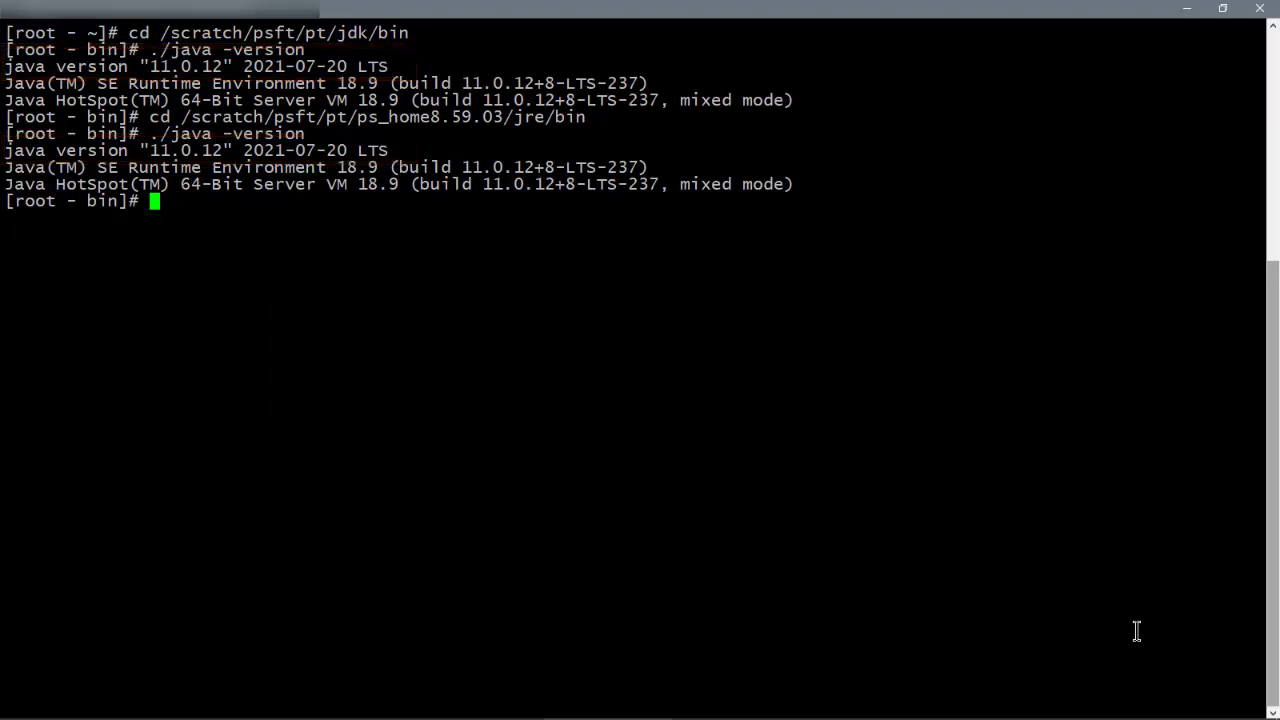
Switch to the psadm2 user and export ORACLE_HOME as /scratch/psft/pt/bea
{"action": "key", "text": "ctrl+l"}
{"action": "type", "text": "su - psadm2"}
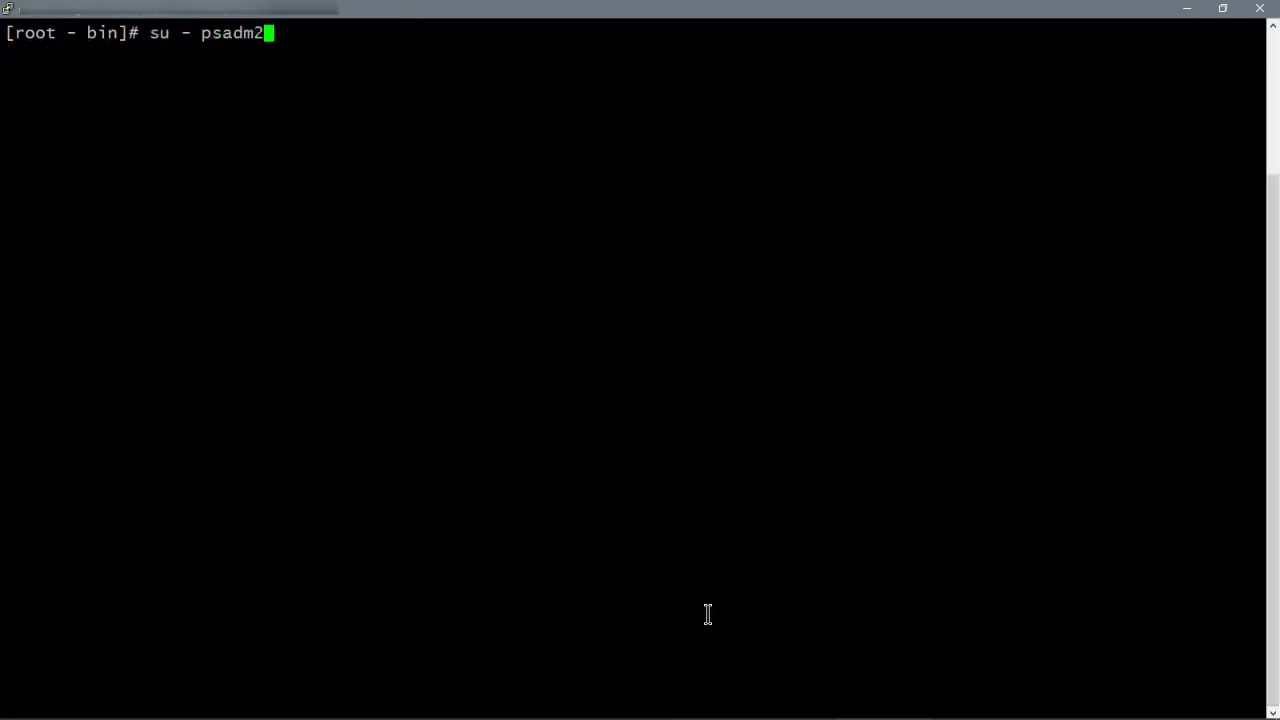
{"action": "key", "text": "Return"}
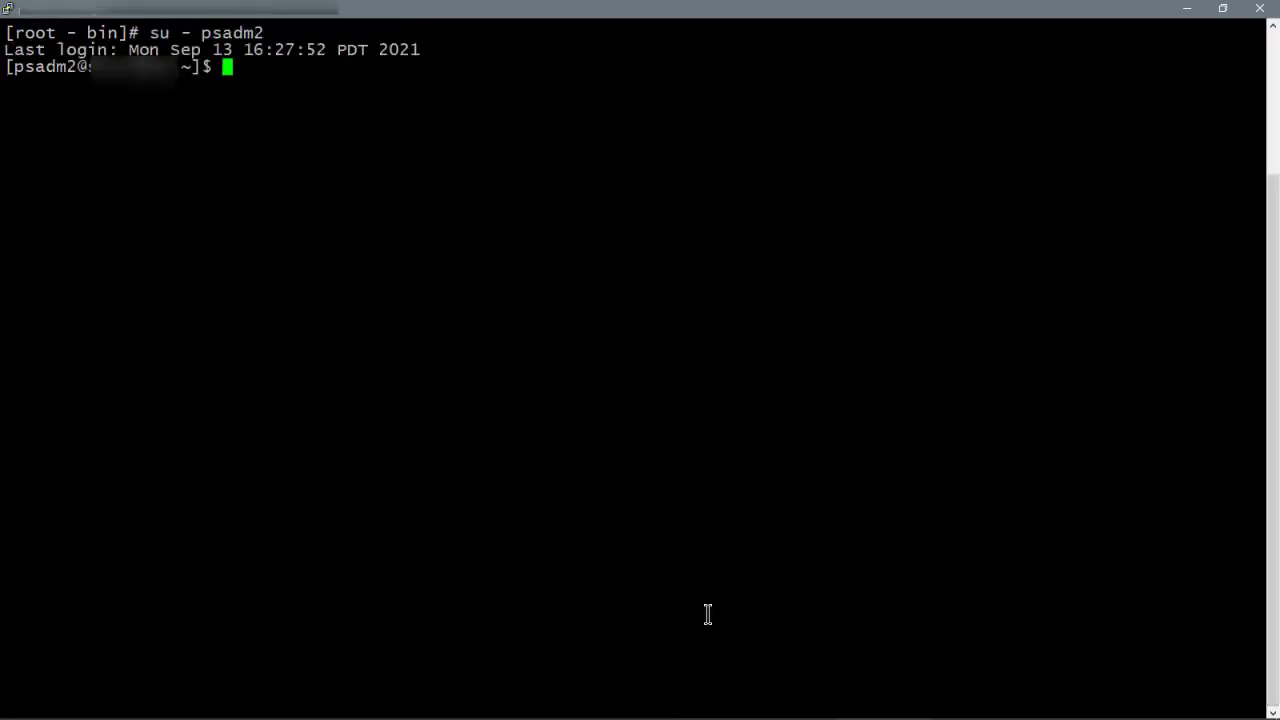
{"action": "type", "text": "export "}
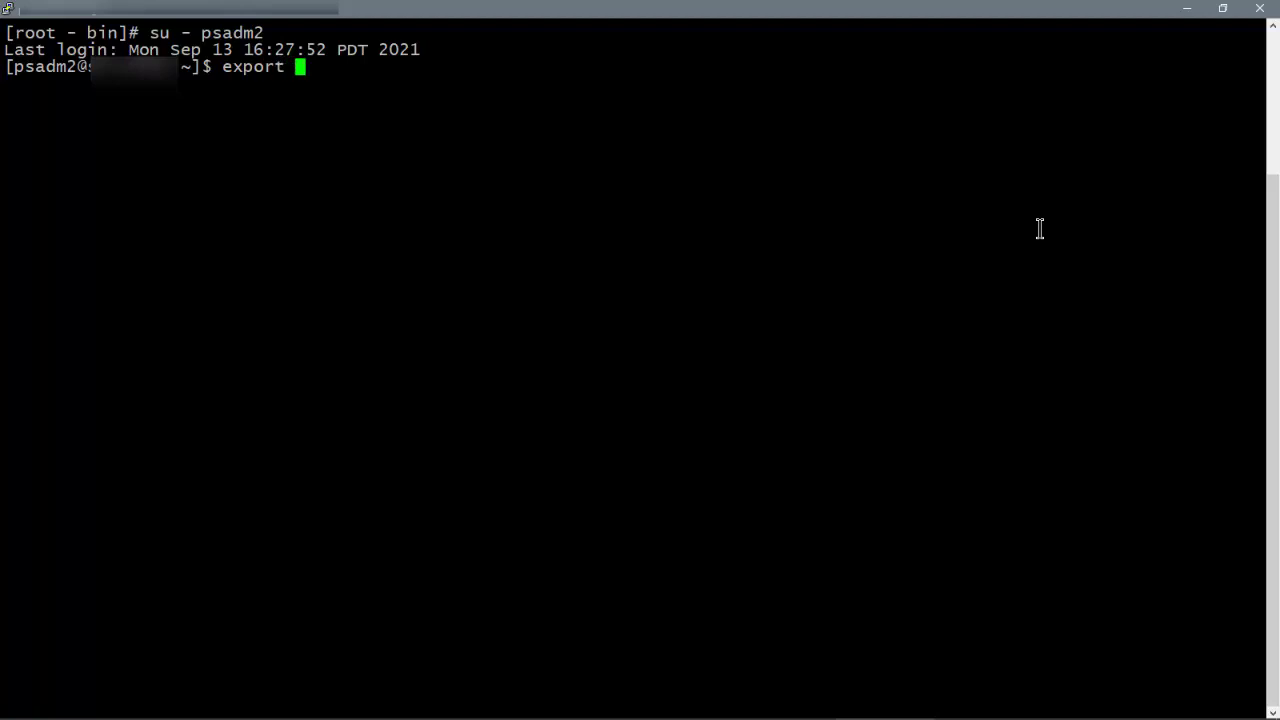
{"action": "type", "text": "ORACLE_HOME"}
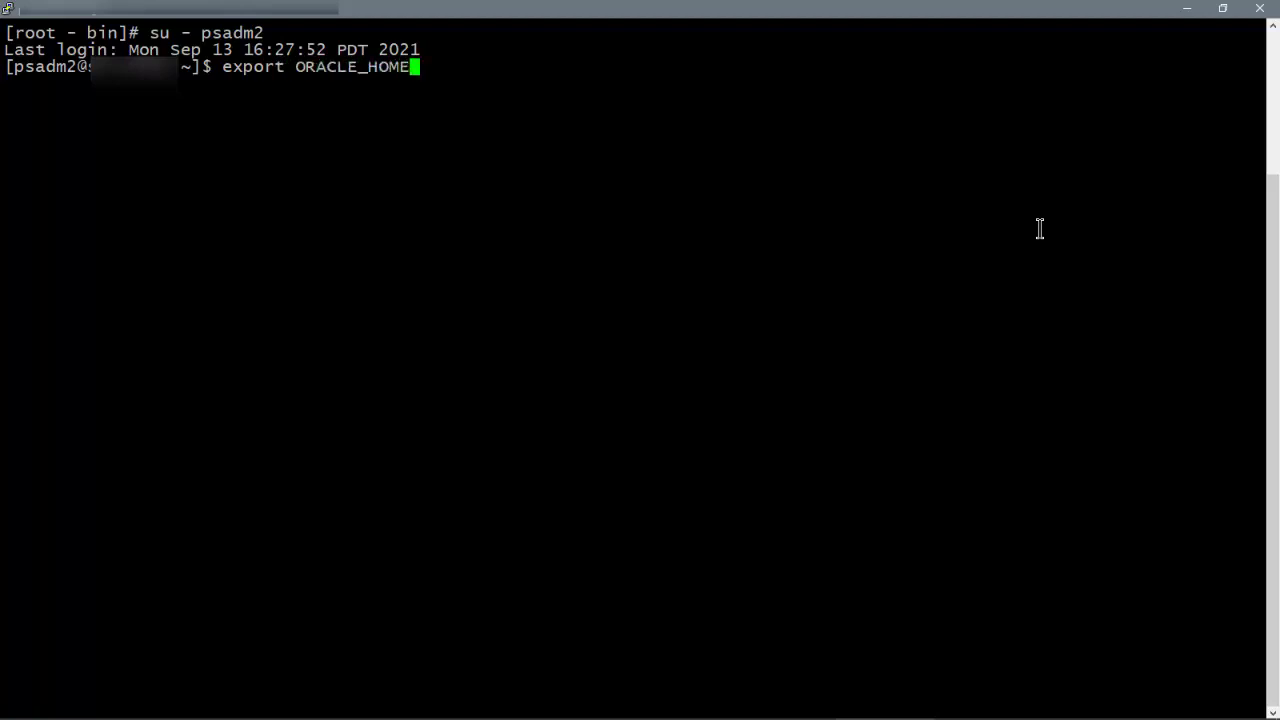
{"action": "type", "text": "=/scratch"}
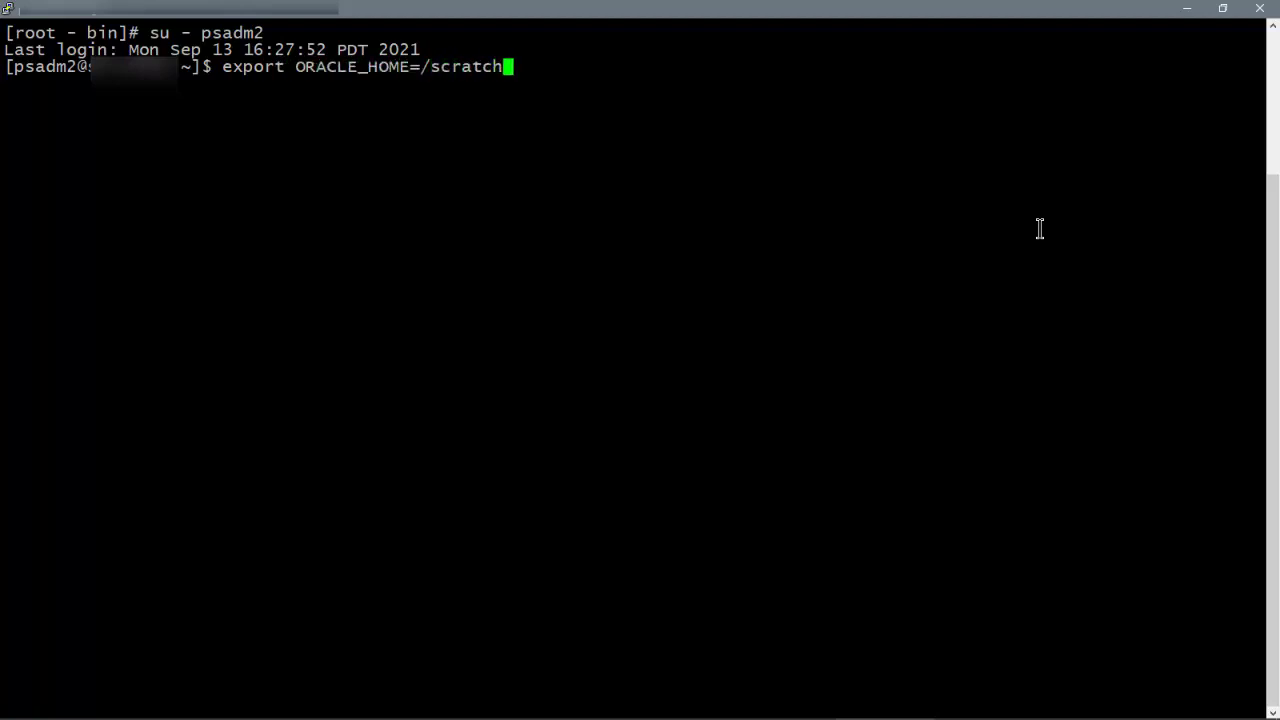
{"action": "type", "text": "/psft/pt/bea"}
{"action": "key", "text": "Return"}
List the installed WebLogic patches by running opatch lsinventory from /scratch/psft/pt/bea/OPatch with -jdk /scratch/psft/pt/jdk
{"action": "type", "text": "cd "}
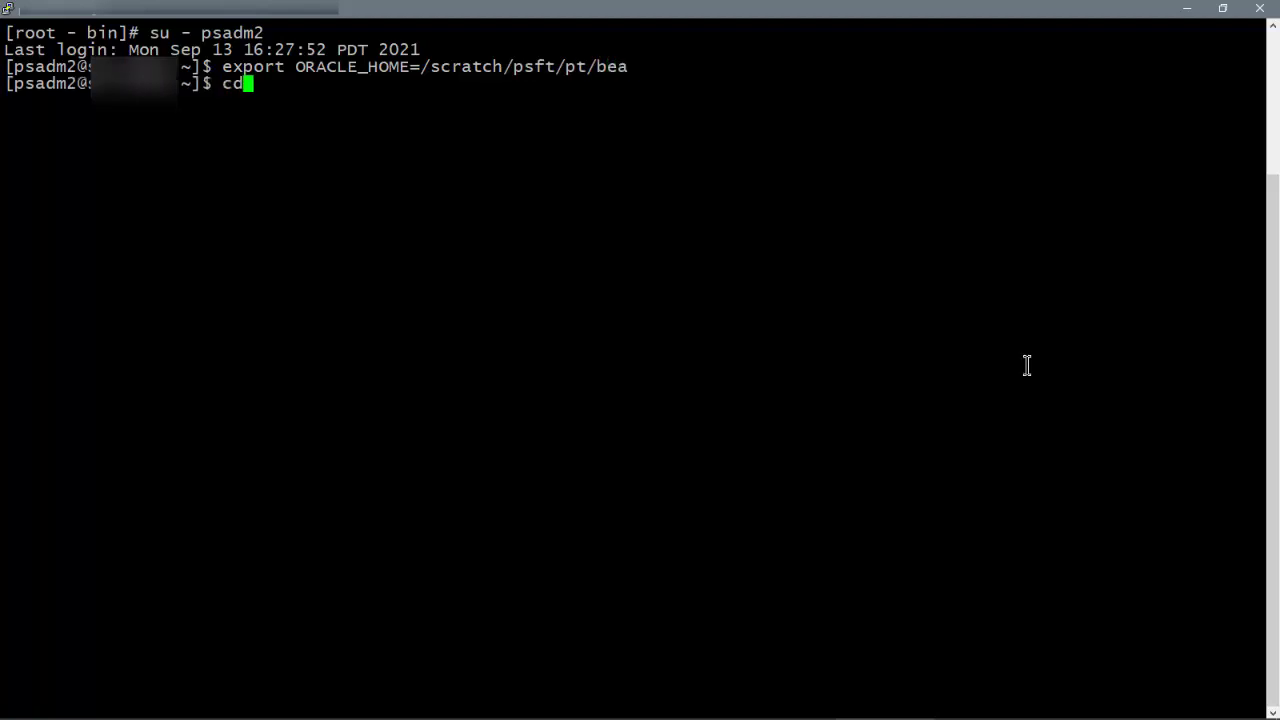
{"action": "type", "text": "/scratch/psft"}
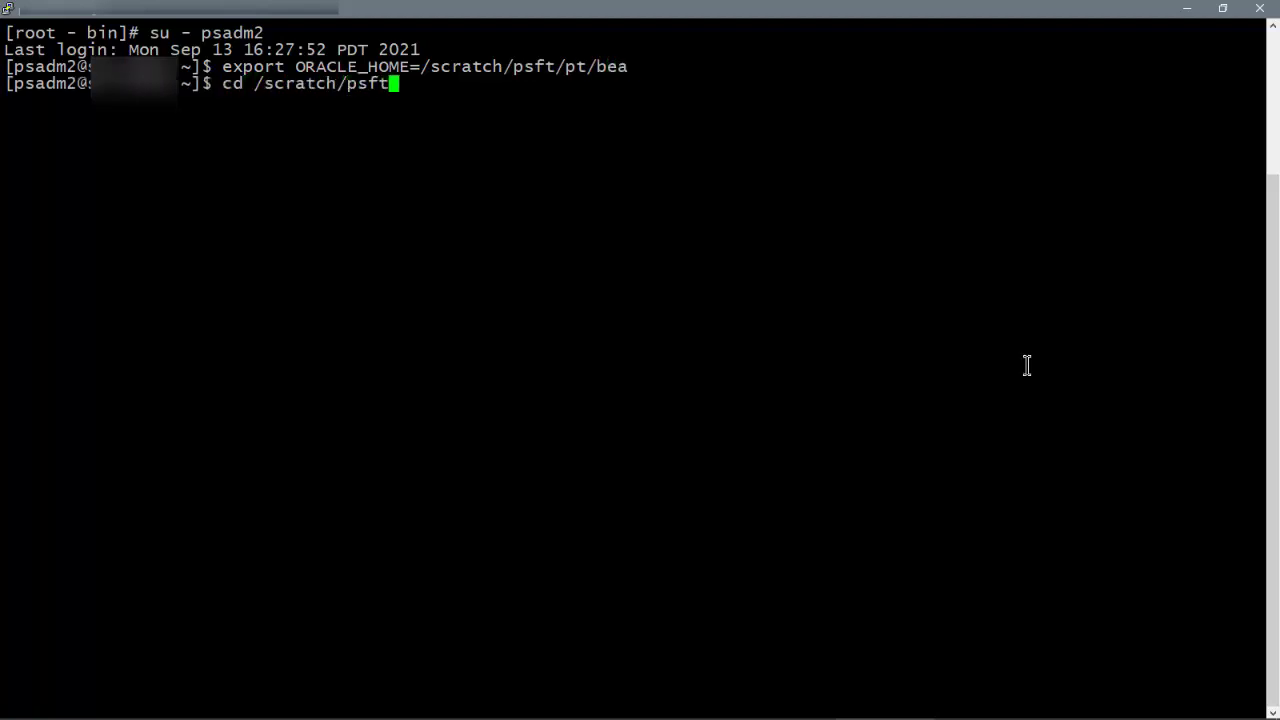
{"action": "type", "text": "/pt"}
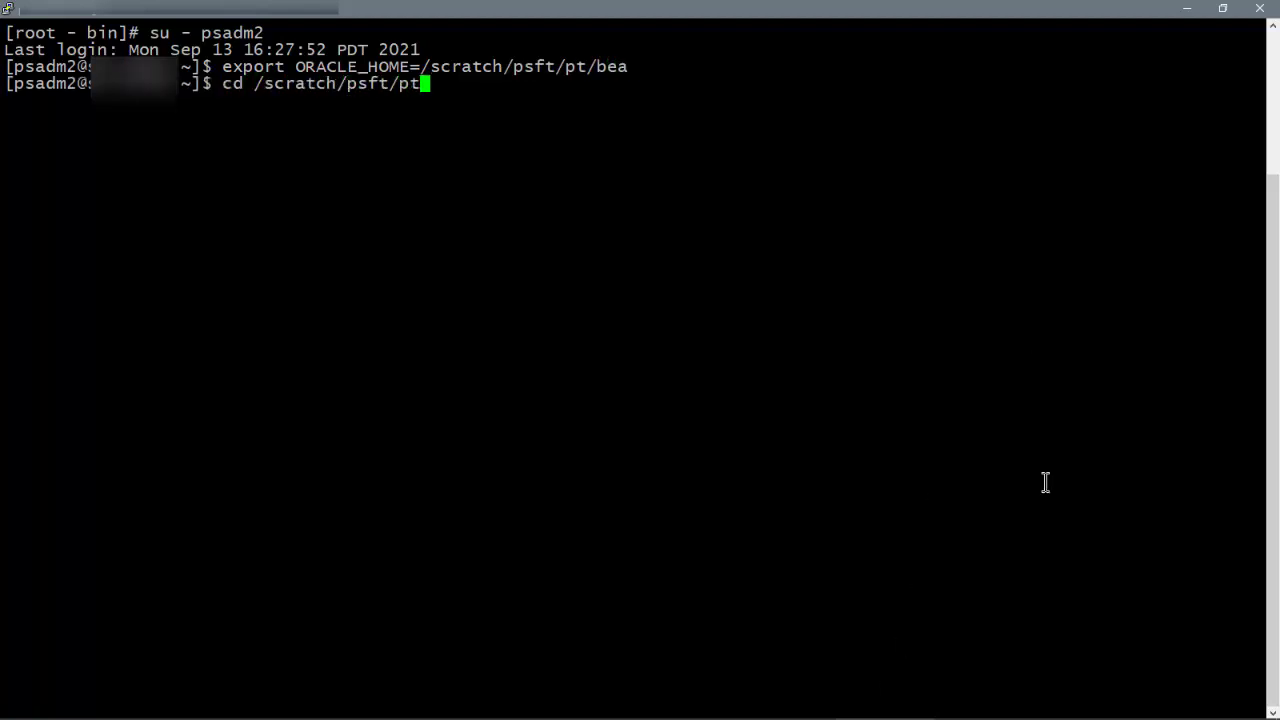
{"action": "type", "text": "/bea/OPatch"}
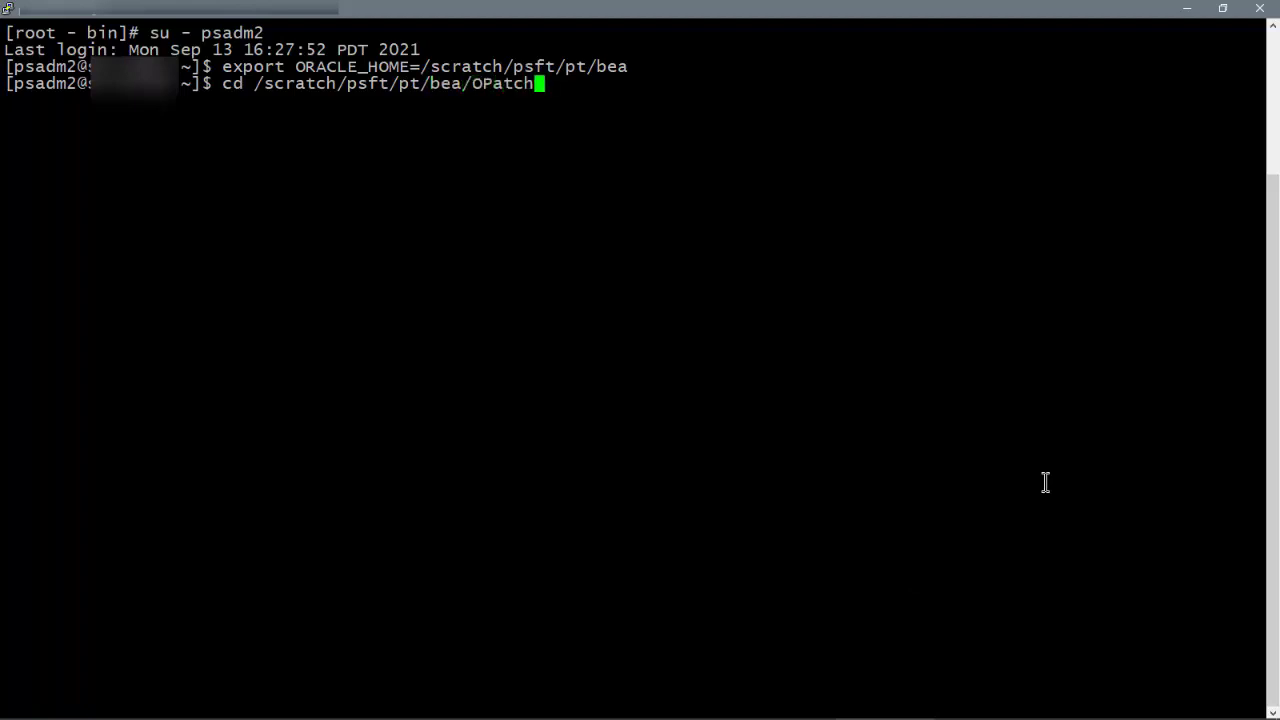
{"action": "key", "text": "Return"}
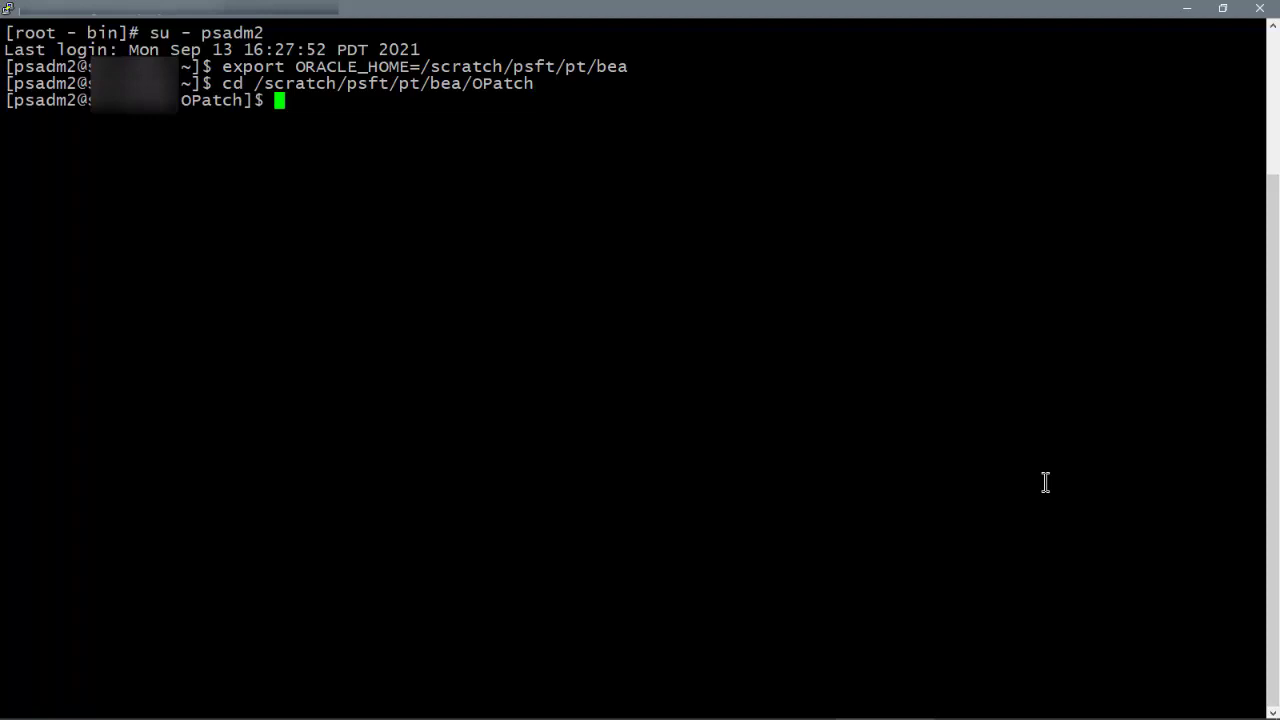
{"action": "type", "text": "opatch "}
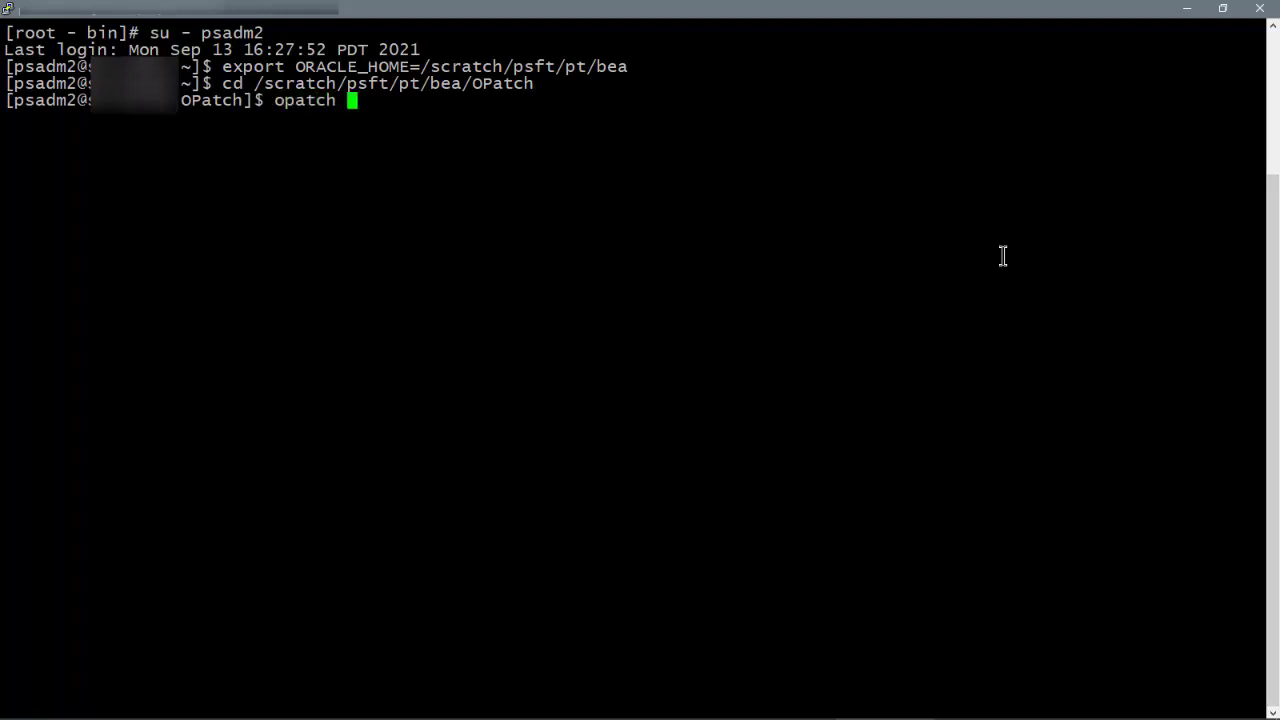
{"action": "type", "text": "lsinventory -jdk /scratch/psft/pt/jdk"}
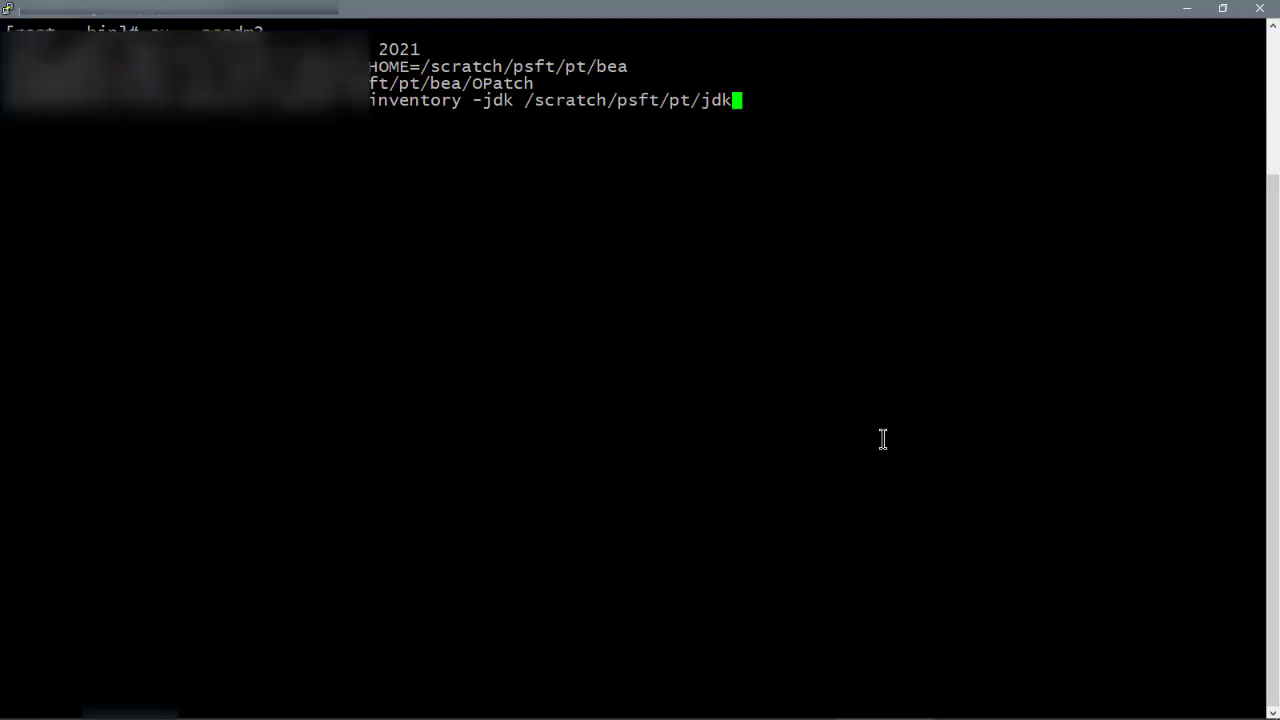
{"action": "key", "text": "Return"}
Save the opatch lsinventory output, using -jdk /scratch/psft/pt/jdk, to /scratch/tempfscm/weblogic_final.txt
{"action": "type", "text": "opatch lsinventory -jdk "}
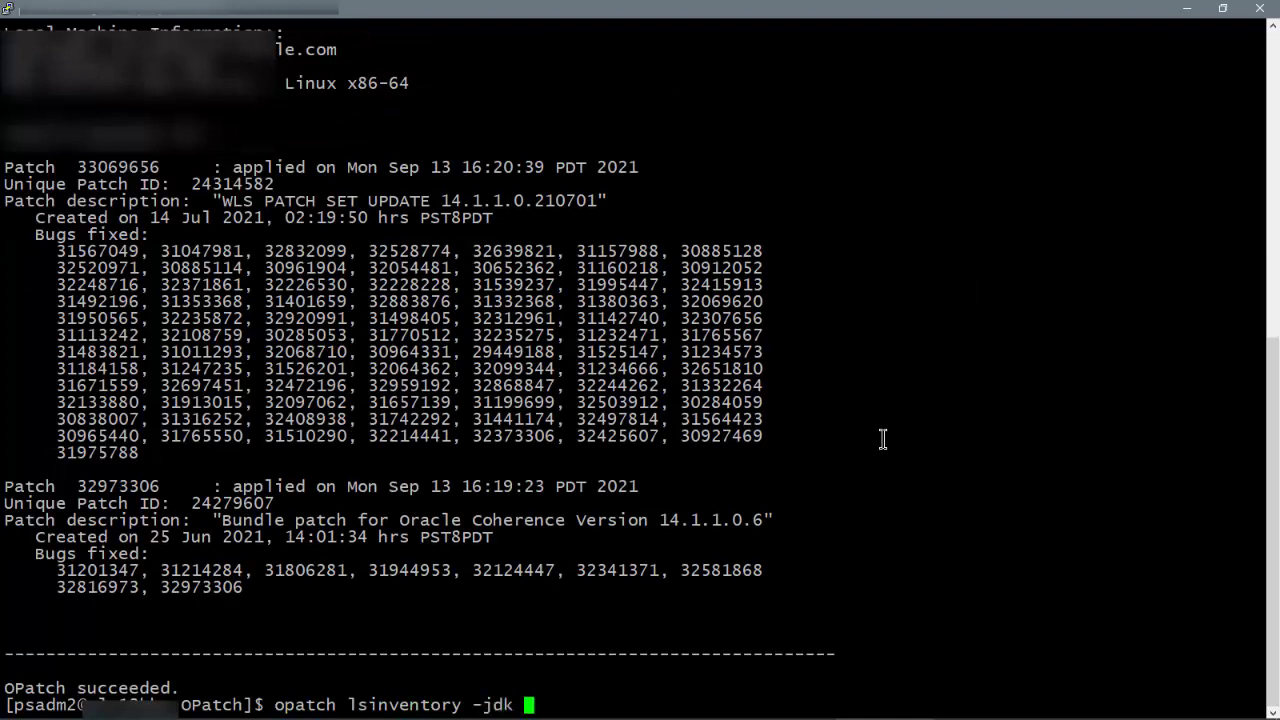
{"action": "type", "text": "/scratch/psft/pt/jdk > /scratch/tempfscm/weblogic"}
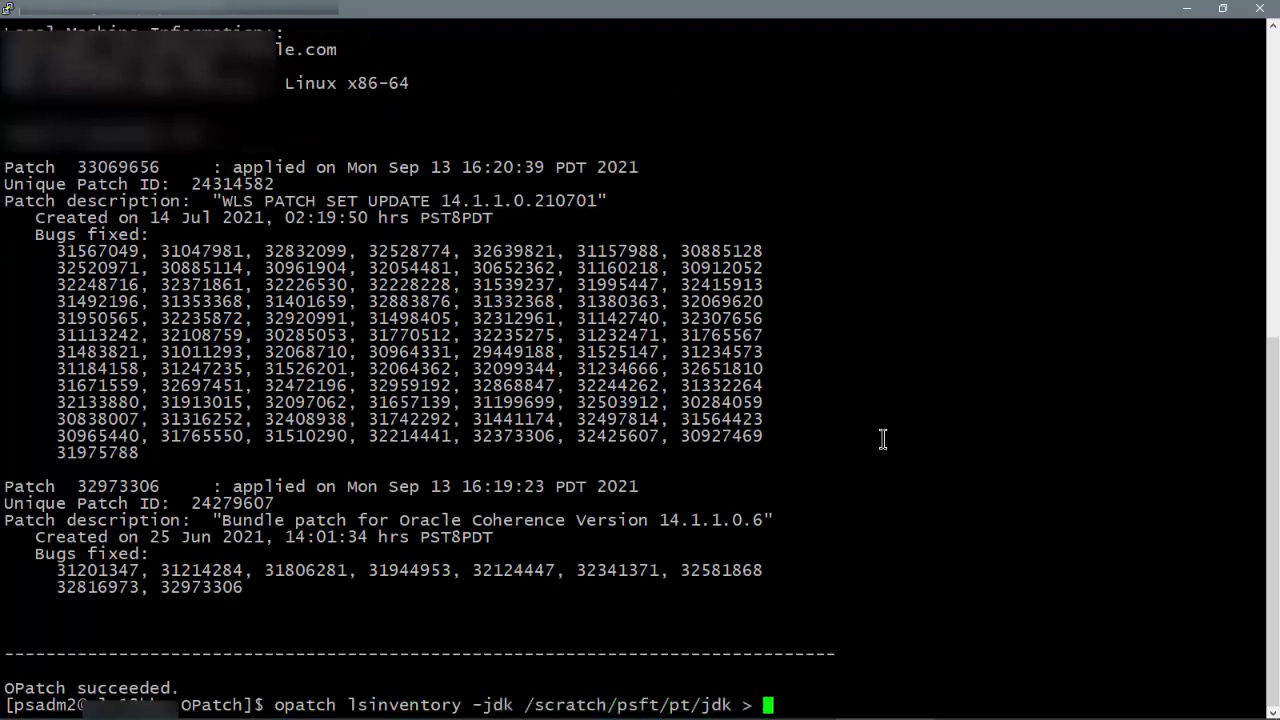
{"action": "type", "text": "_final.txt"}
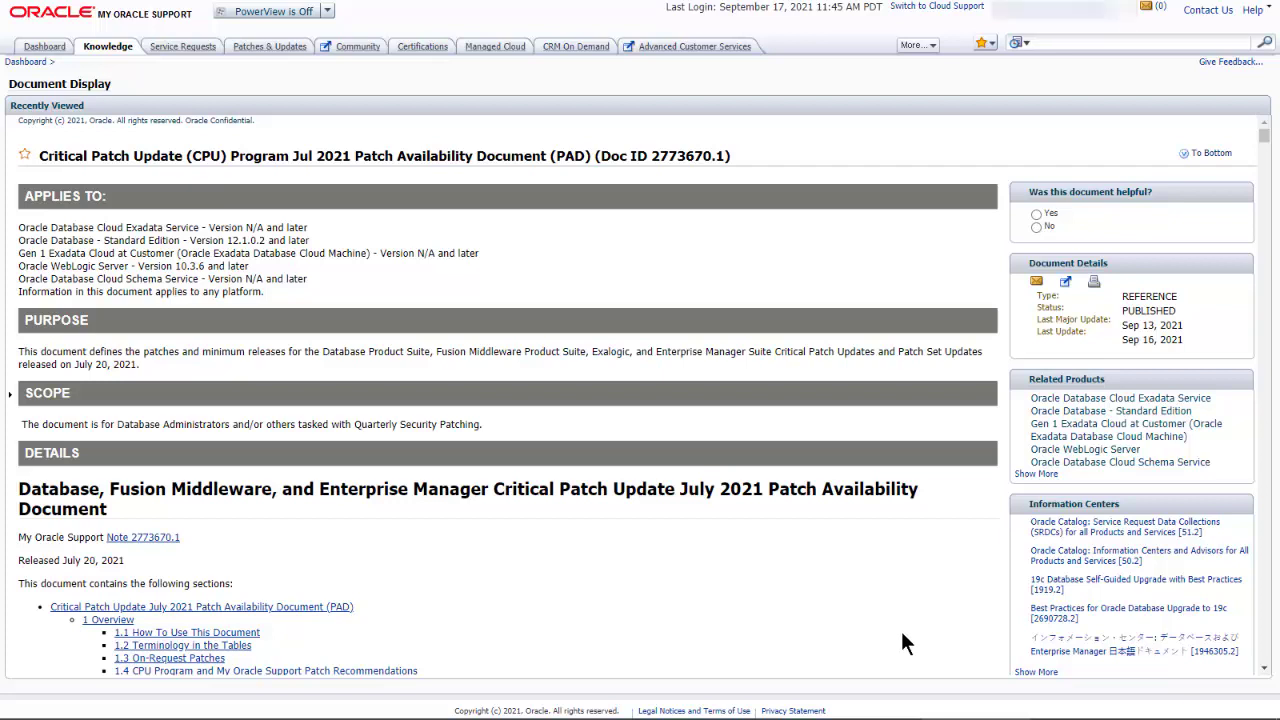
Look up section 3.3.45.1 Oracle WebLogic Server 14.1.1.0 under Oracle Fusion Middleware in the July 2021 Patch Availability Document
{"action": "scroll", "coordinate": [240, 366], "scroll_direction": "down", "scroll_amount": 4}
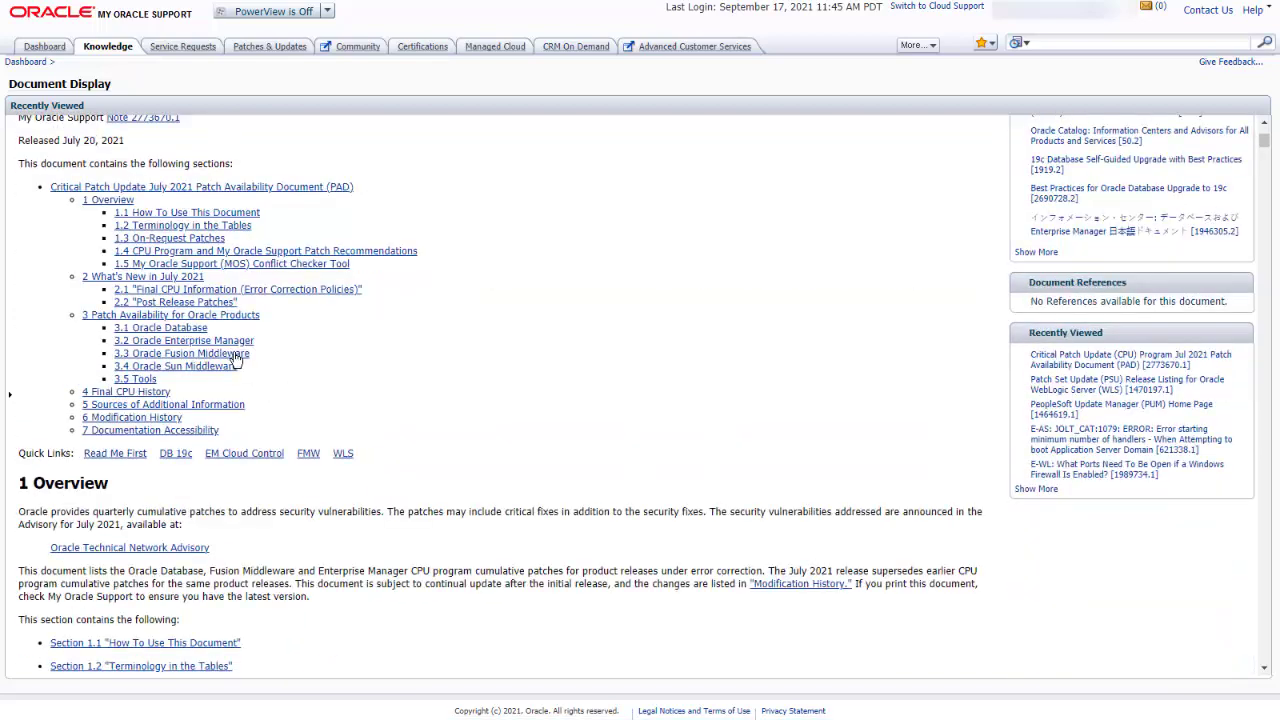
{"action": "left_click", "coordinate": [237, 354]}
{"action": "scroll", "coordinate": [297, 550], "scroll_direction": "down", "scroll_amount": 6}
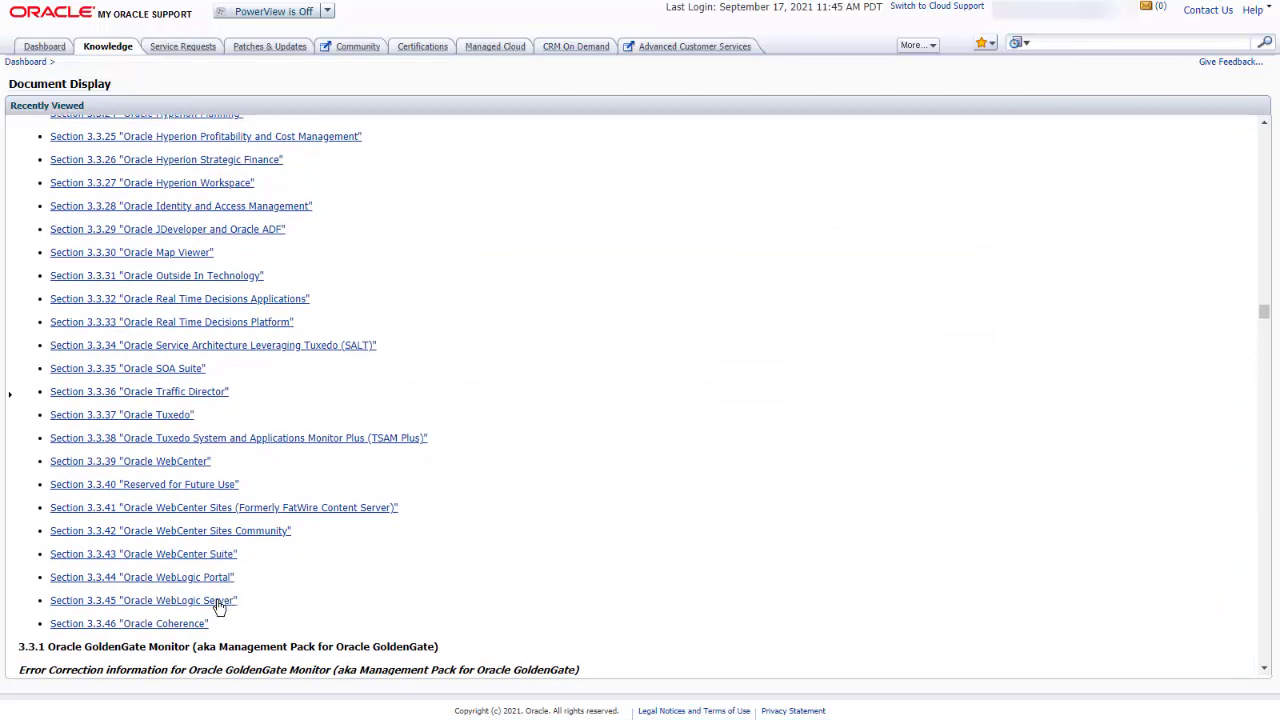
{"action": "left_click", "coordinate": [218, 602]}
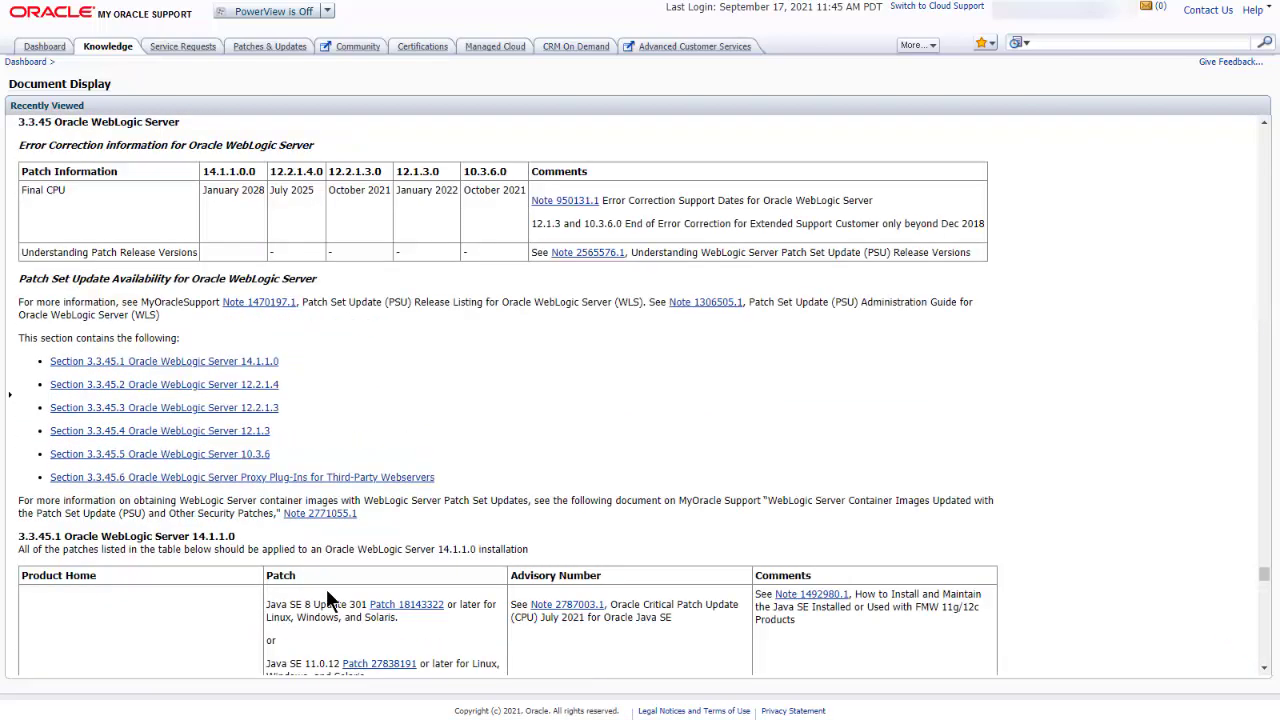
{"action": "left_click", "coordinate": [174, 365]}
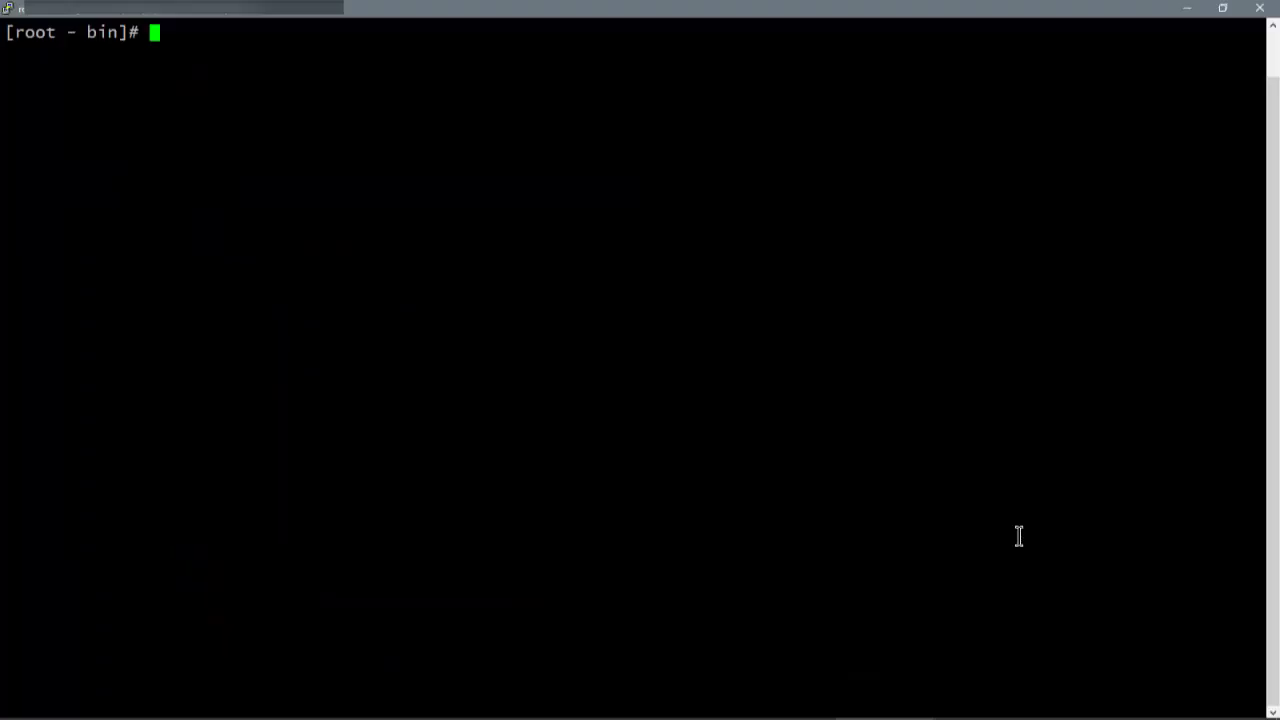
List the contents of /scratch/tempptinfra as root and view its psft_patches.yaml file
{"action": "type", "text": "cd /scratch/"}
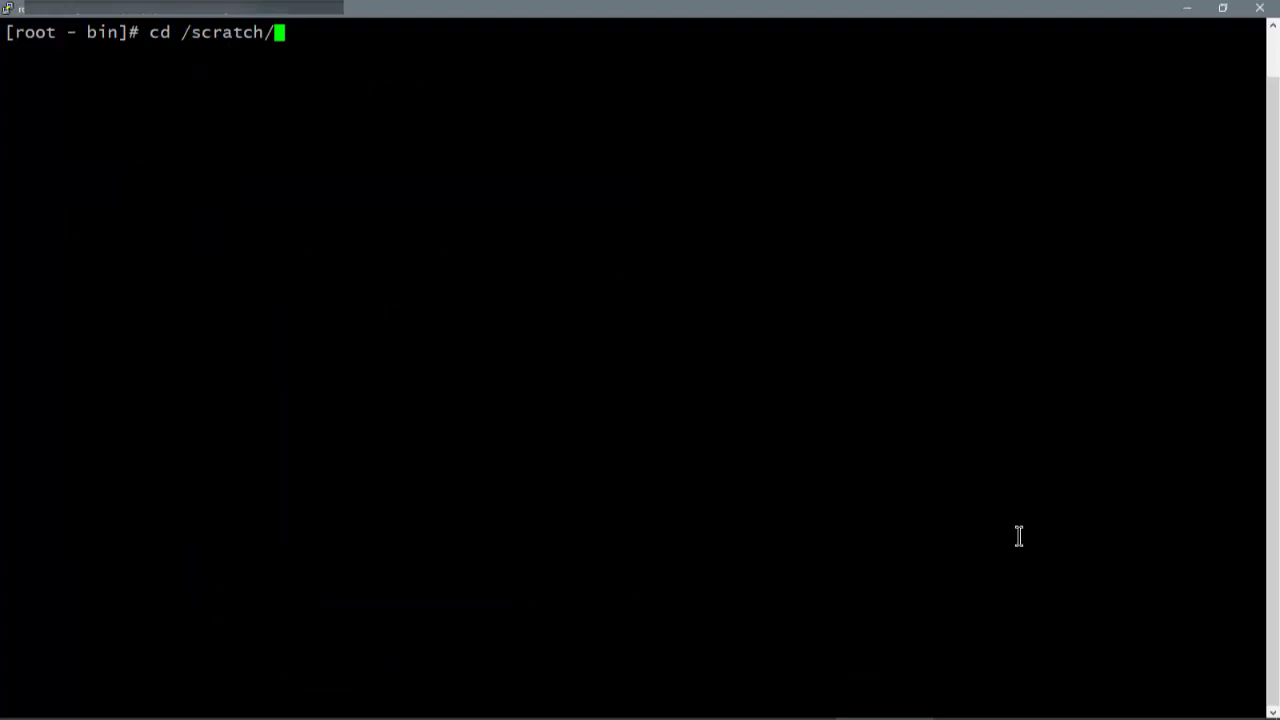
{"action": "type", "text": "tempptinfra"}
{"action": "key", "text": "Return"}
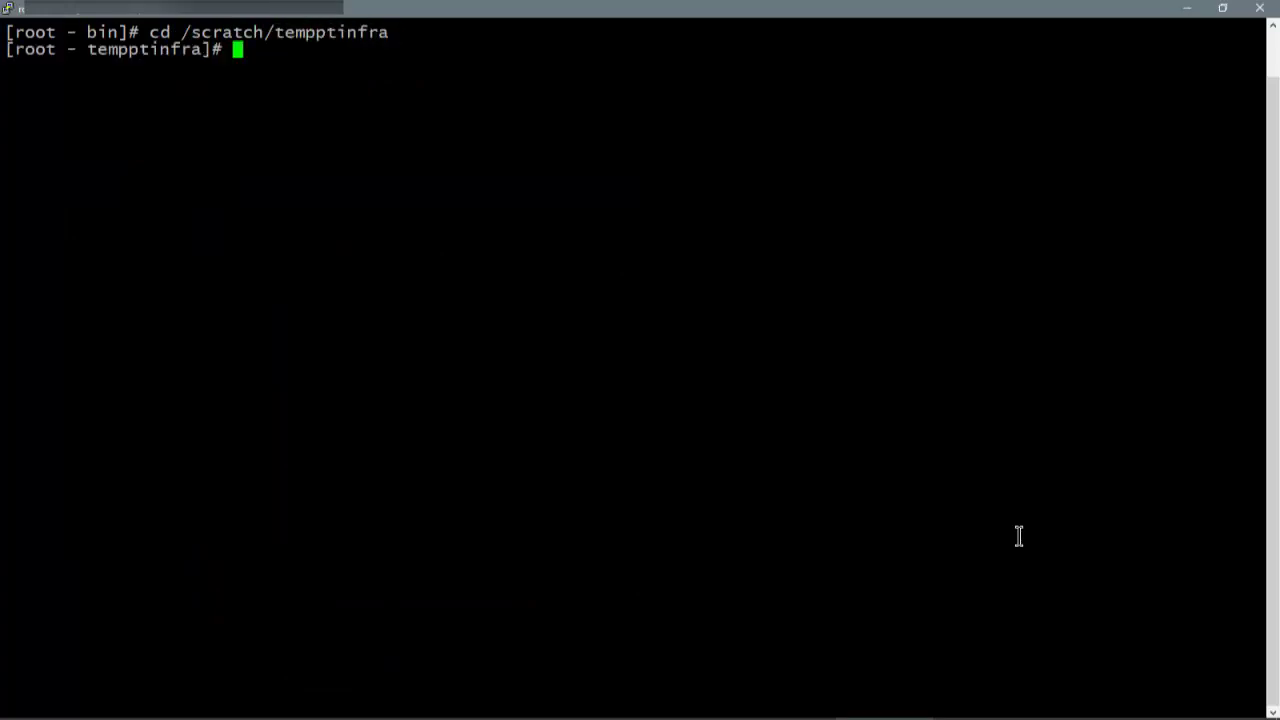
{"action": "type", "text": "ls"}
{"action": "key", "text": "Return"}
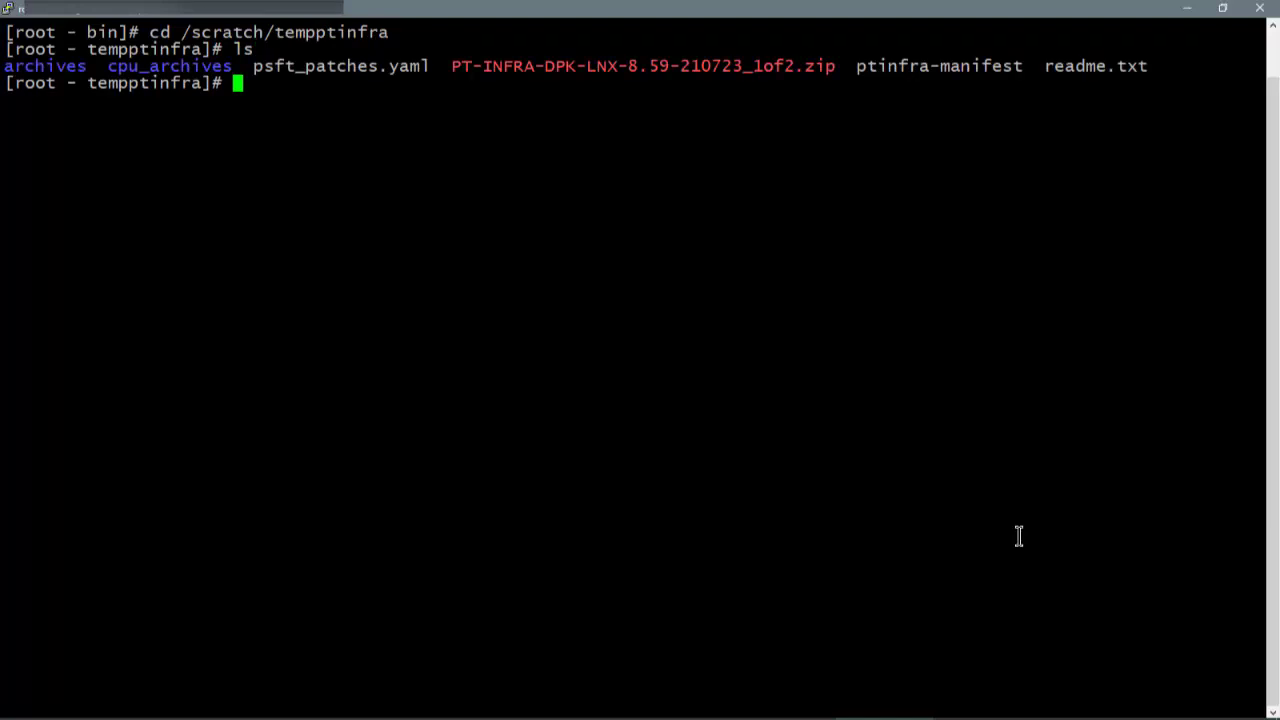
{"action": "type", "text": "more psft_"}
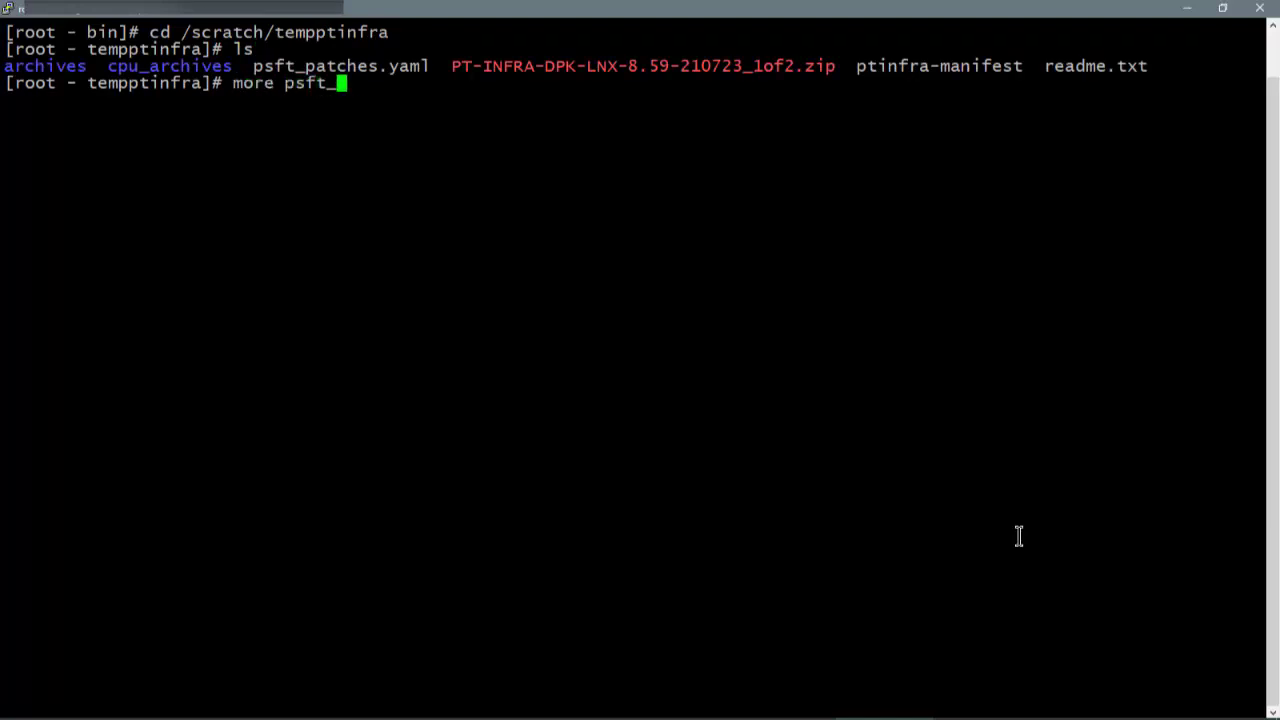
{"action": "type", "text": "patches.yaml"}
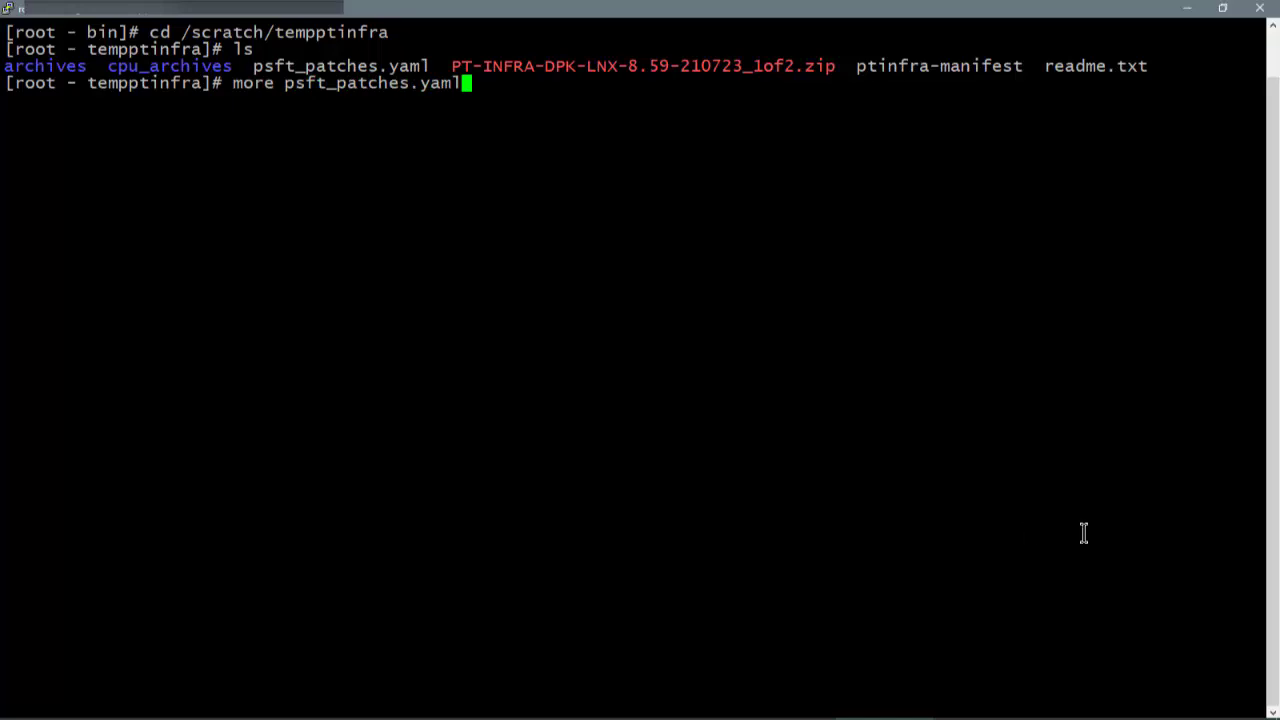
{"action": "key", "text": "Return"}
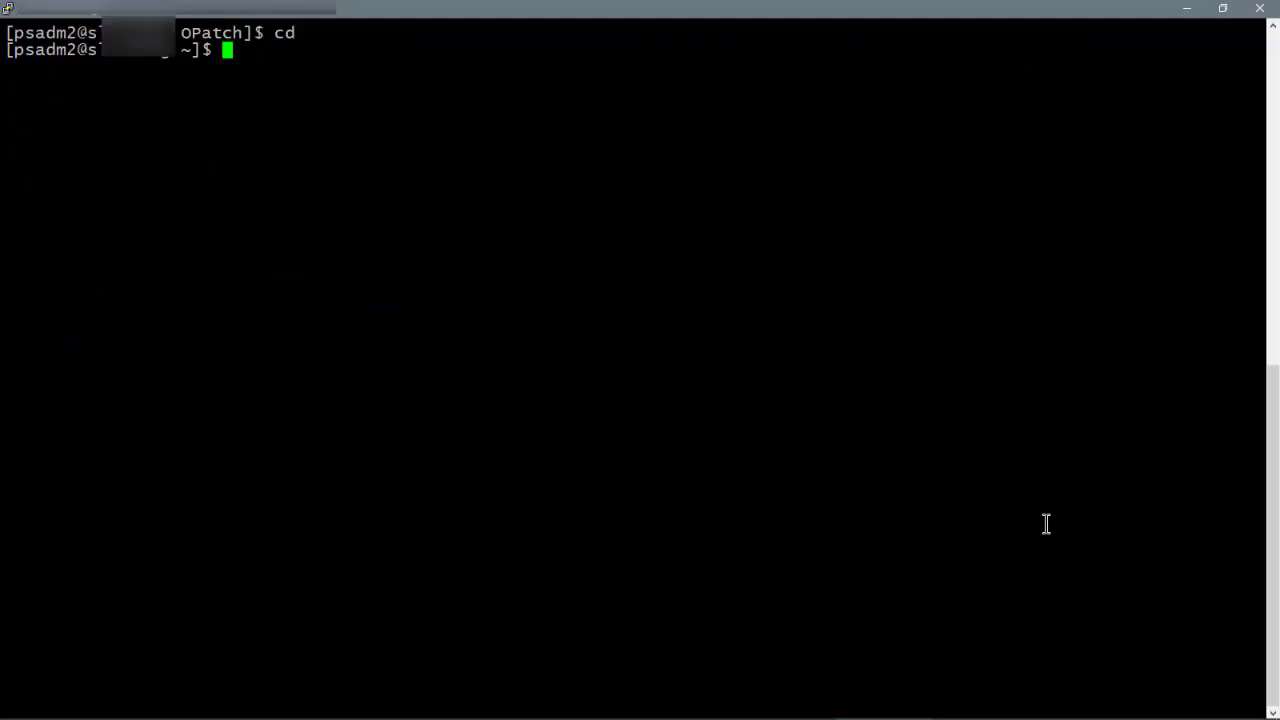
Run psadmin as psadm2 and get the status of the peoplesoft PIA domain
{"action": "type", "text": "psadmin"}
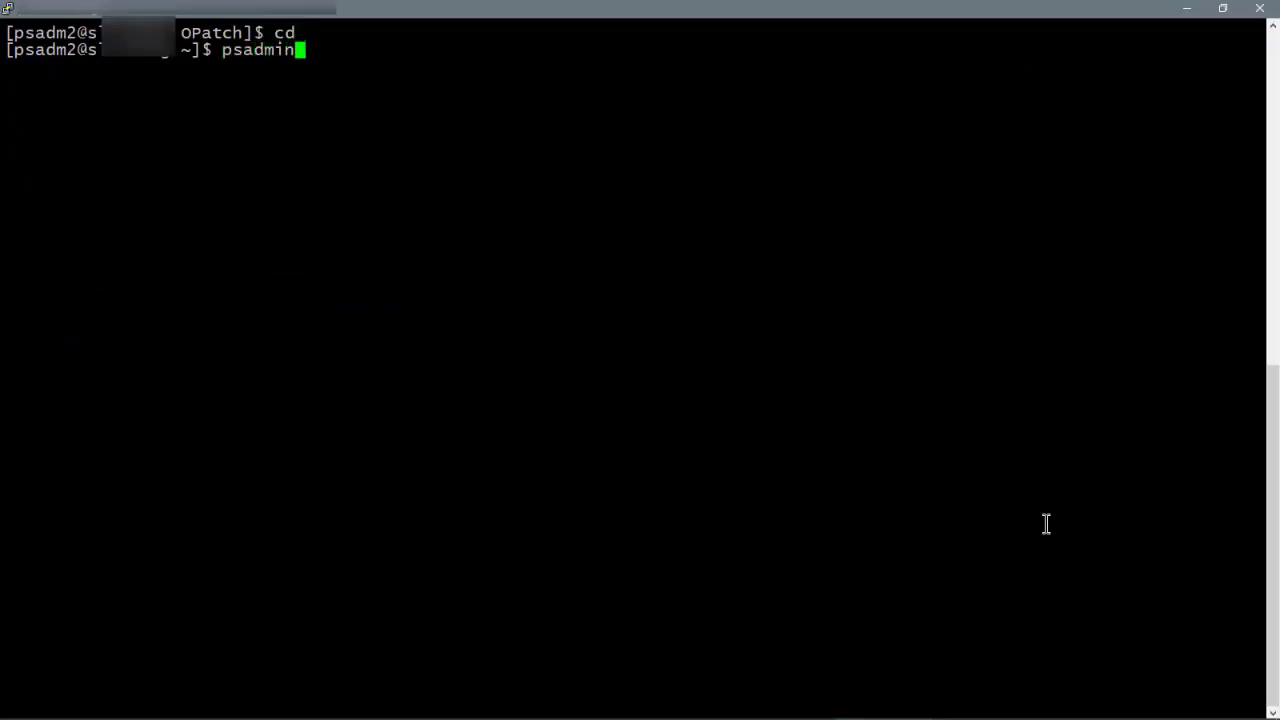
{"action": "key", "text": "Return"}
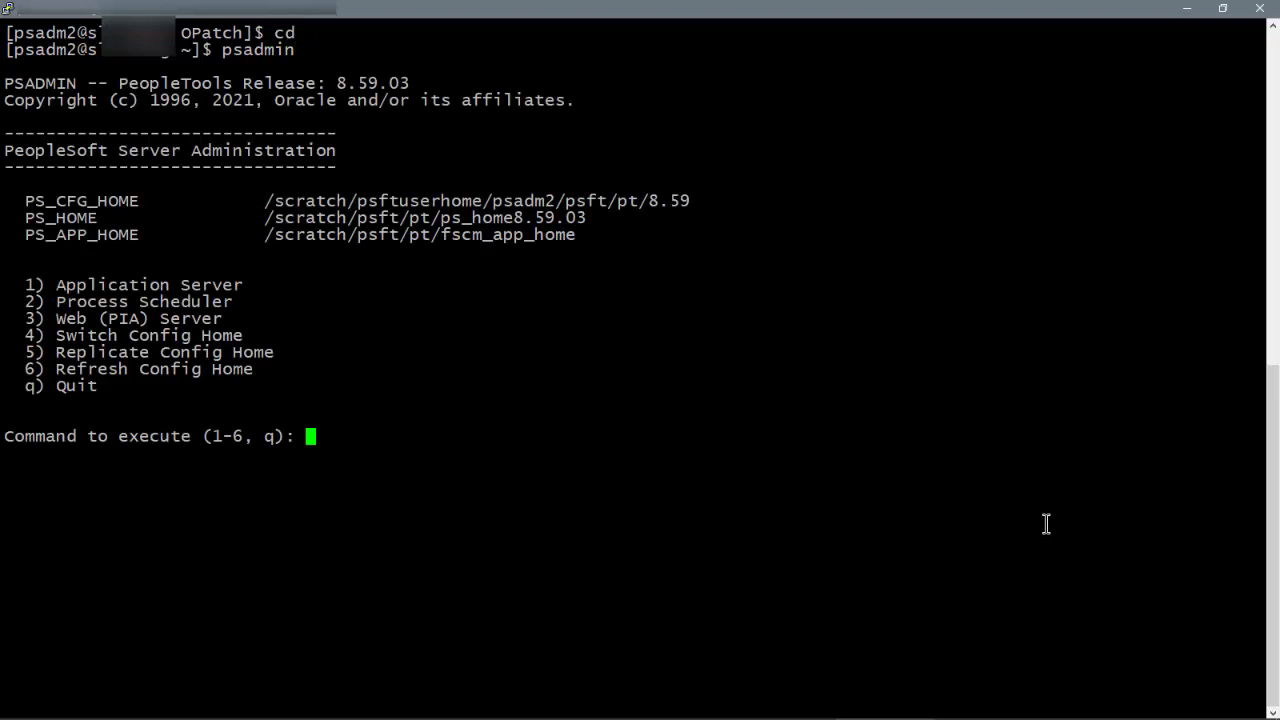
{"action": "type", "text": "1"}
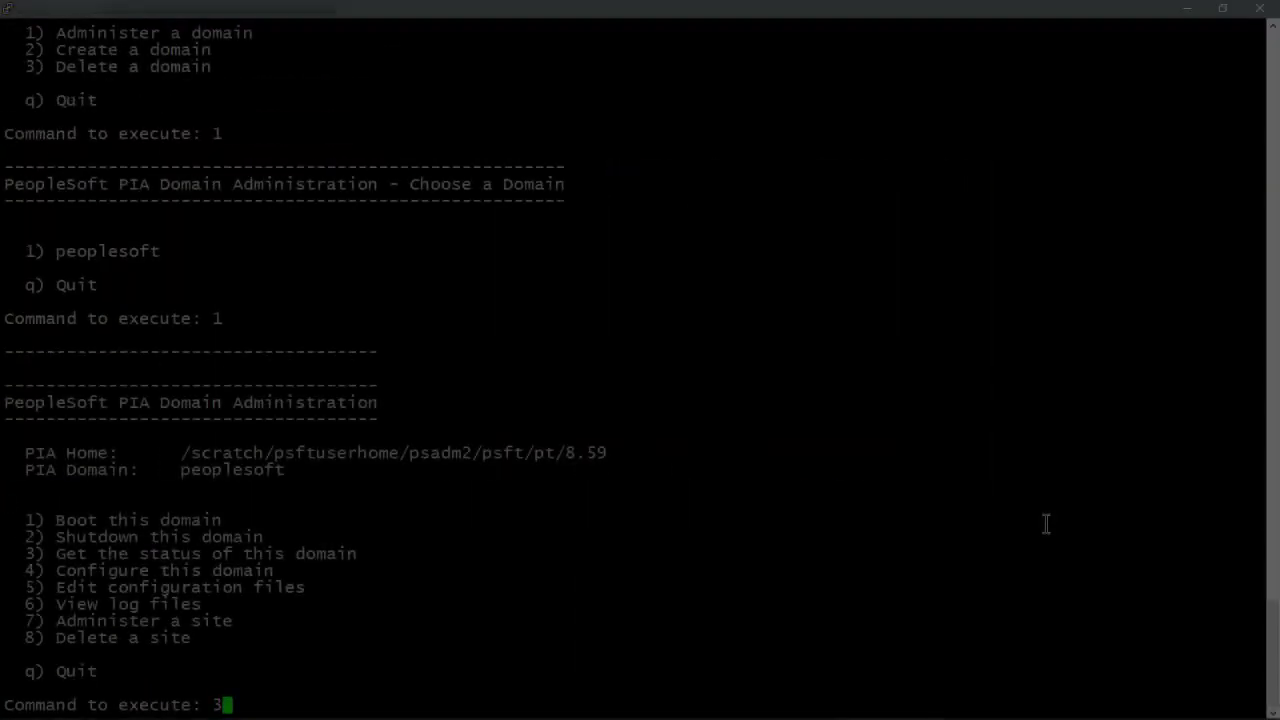
{"action": "key", "text": "Return"}
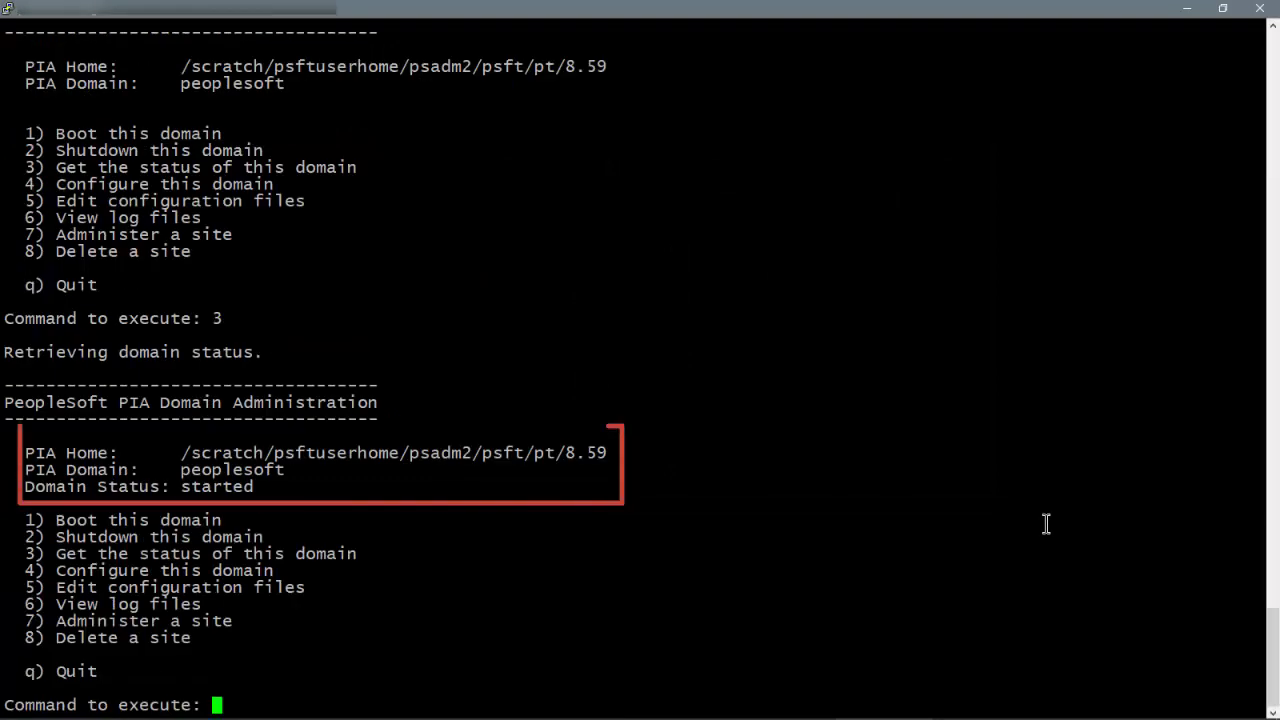
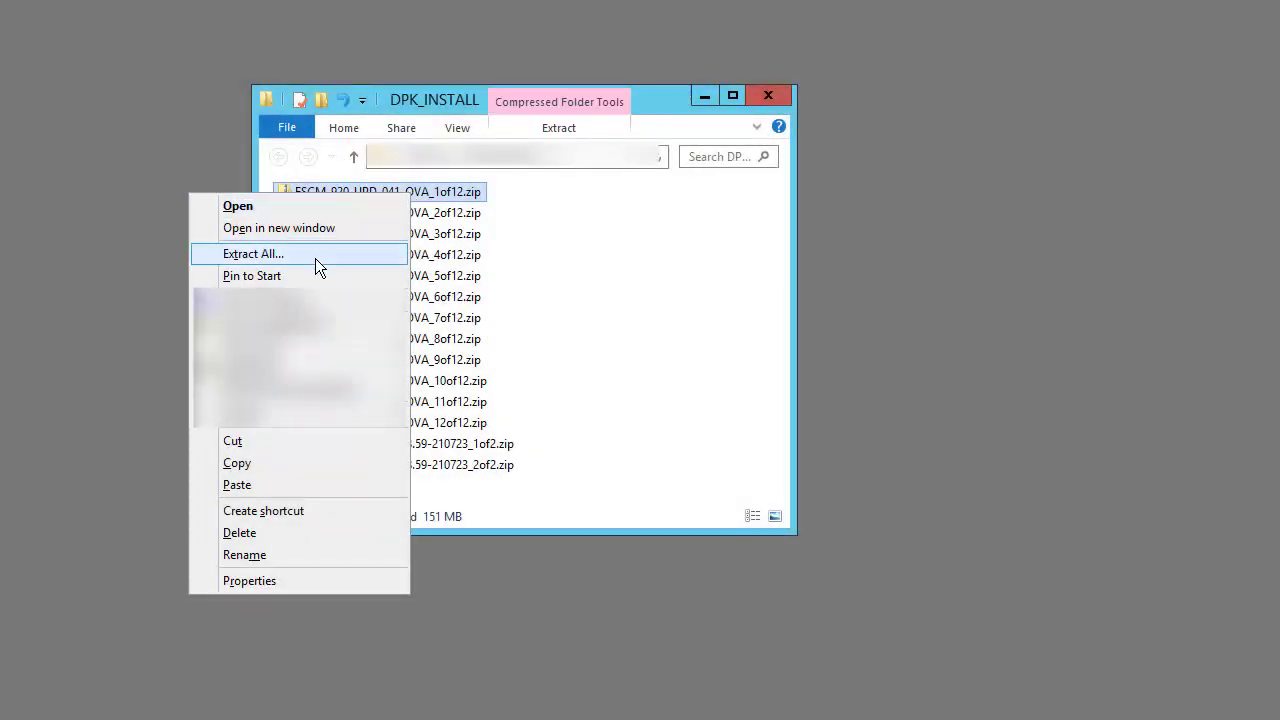
Extract the first FSCM OVA archive (1of12) in DPK_INSTALL and run psft-dpk-setup.bat from its setup folder
{"action": "left_click", "coordinate": [319, 255]}
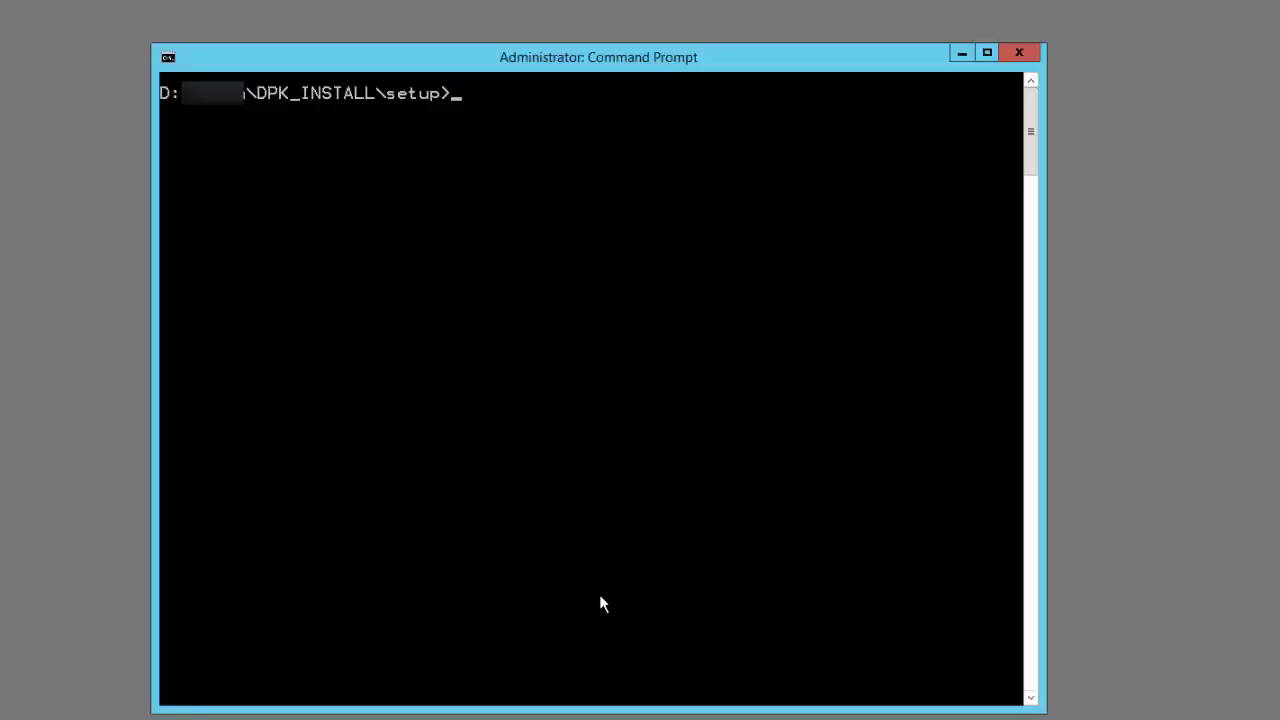
{"action": "type", "text": "psft-dpk-setup.bat"}
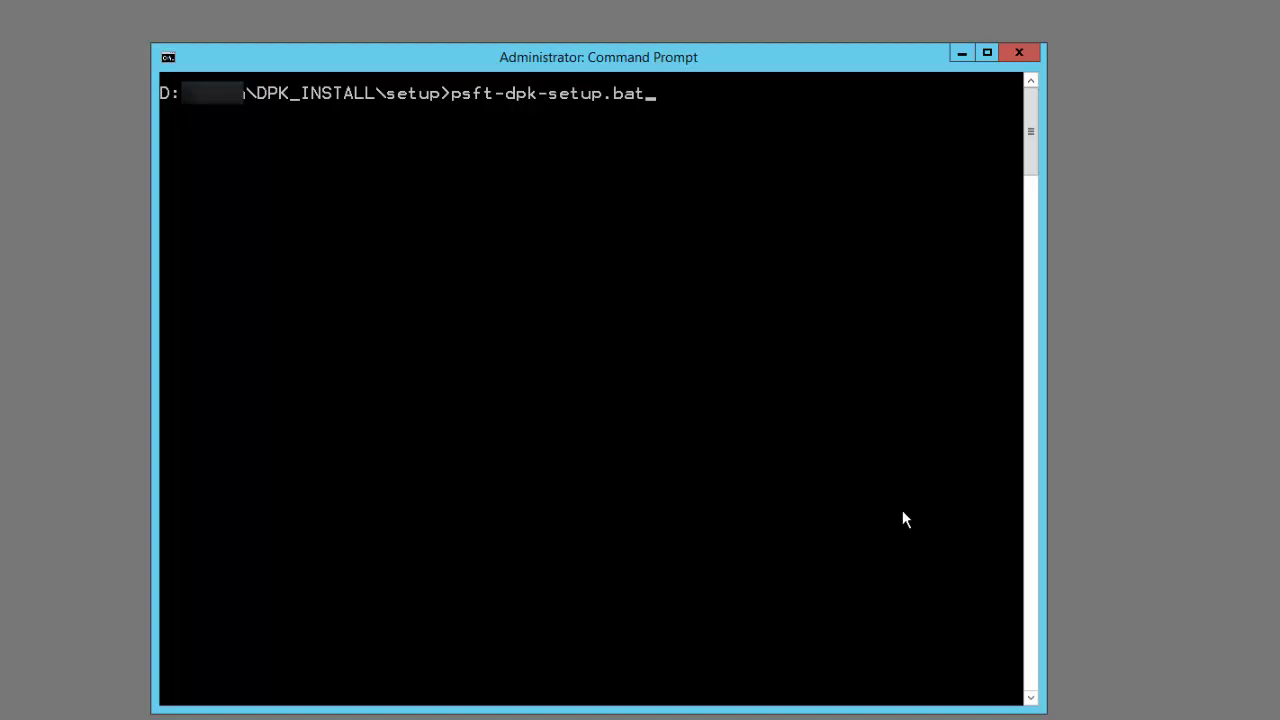
{"action": "key", "text": "Return"}
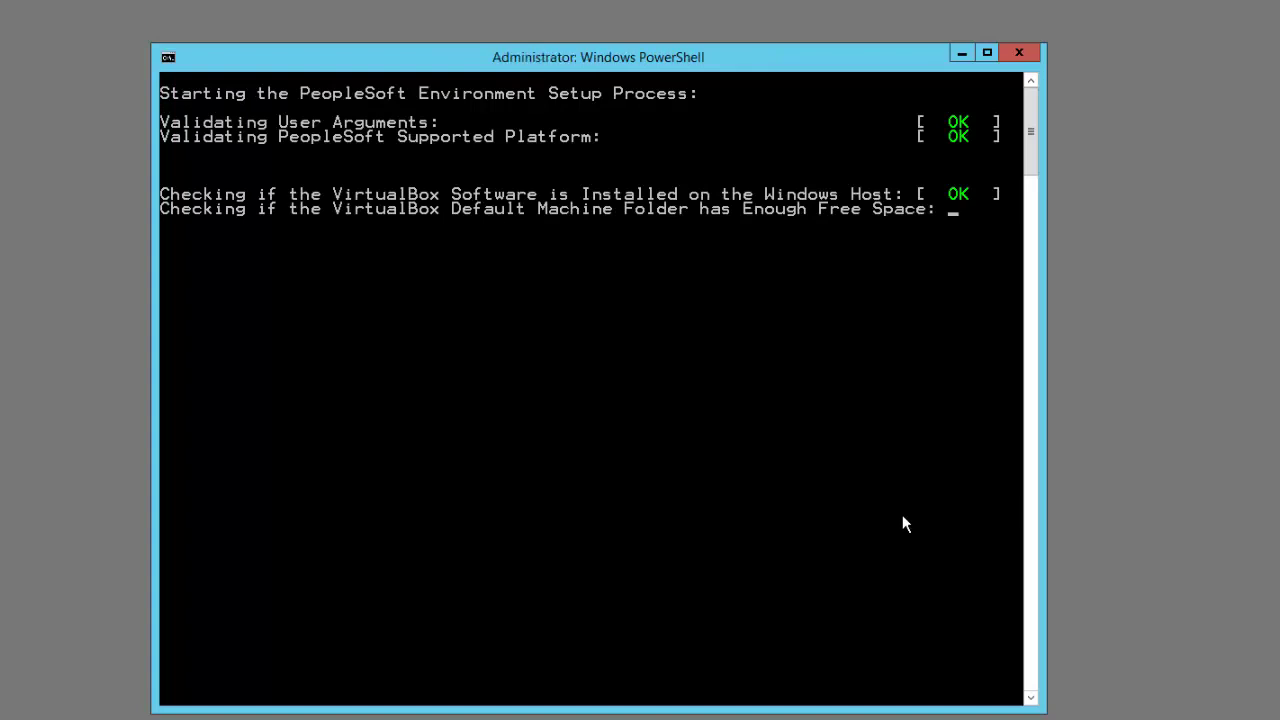
Answer the PeopleSoft environment setup prompts with y and option 2, and enter PUM for the VirtualBox deployment
{"action": "type", "text": "y"}
{"action": "key", "text": "Return"}
{"action": "type", "text": "2"}
{"action": "key", "text": "Return"}
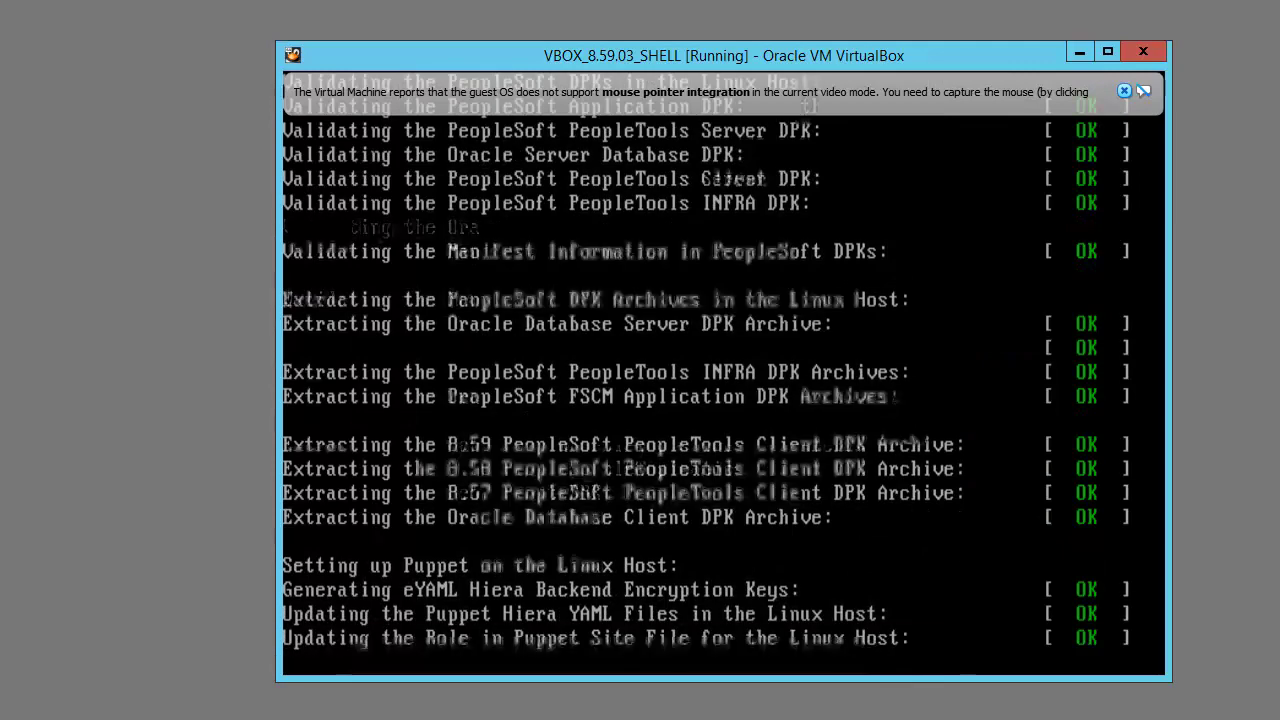
{"action": "type", "text": "PUM"}
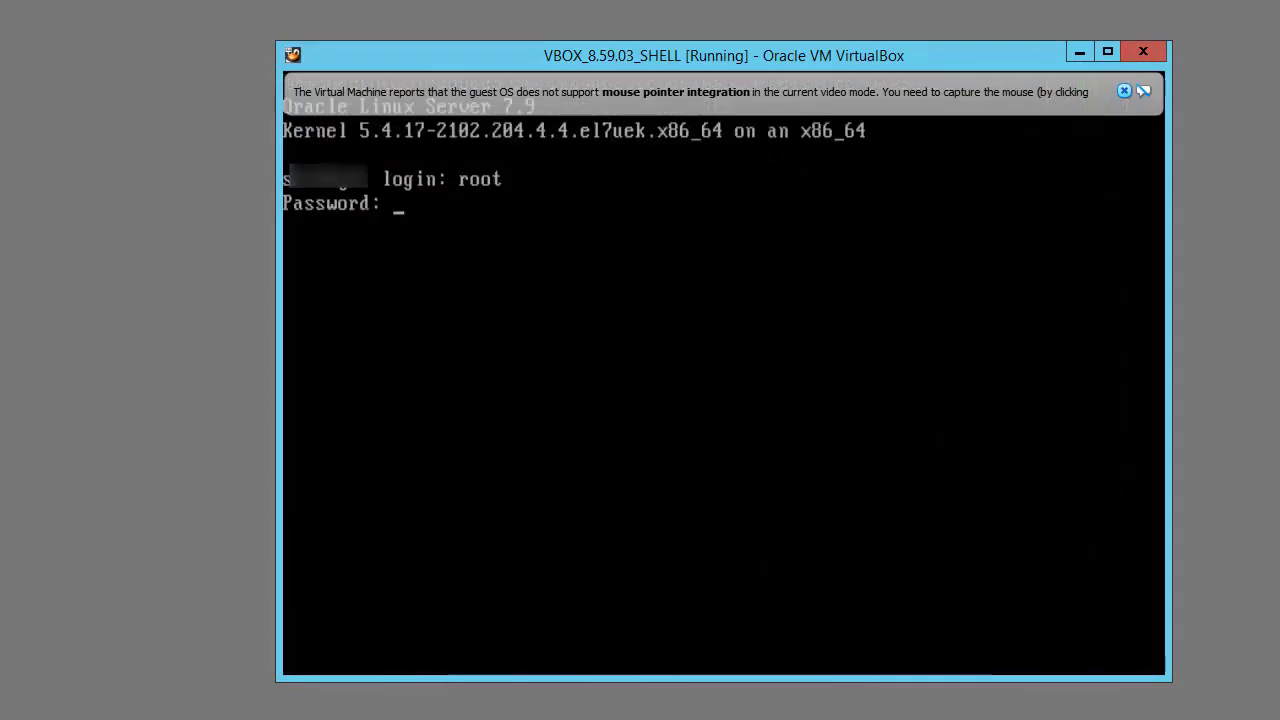
Submit the root account password and check the Java version in /opt/oracle/psft/pt/jdk/bin
{"action": "key", "text": "Return"}
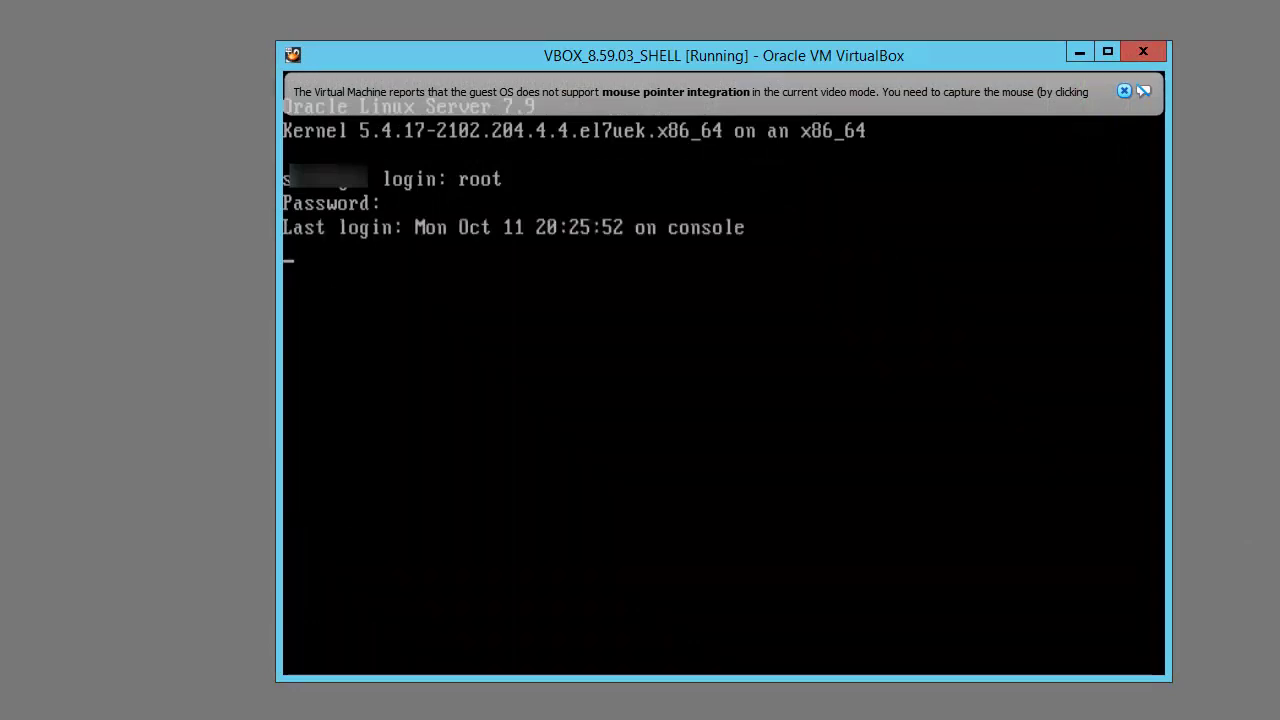
{"action": "type", "text": "cd"}
{"action": "type", "text": " /opt/orac"}
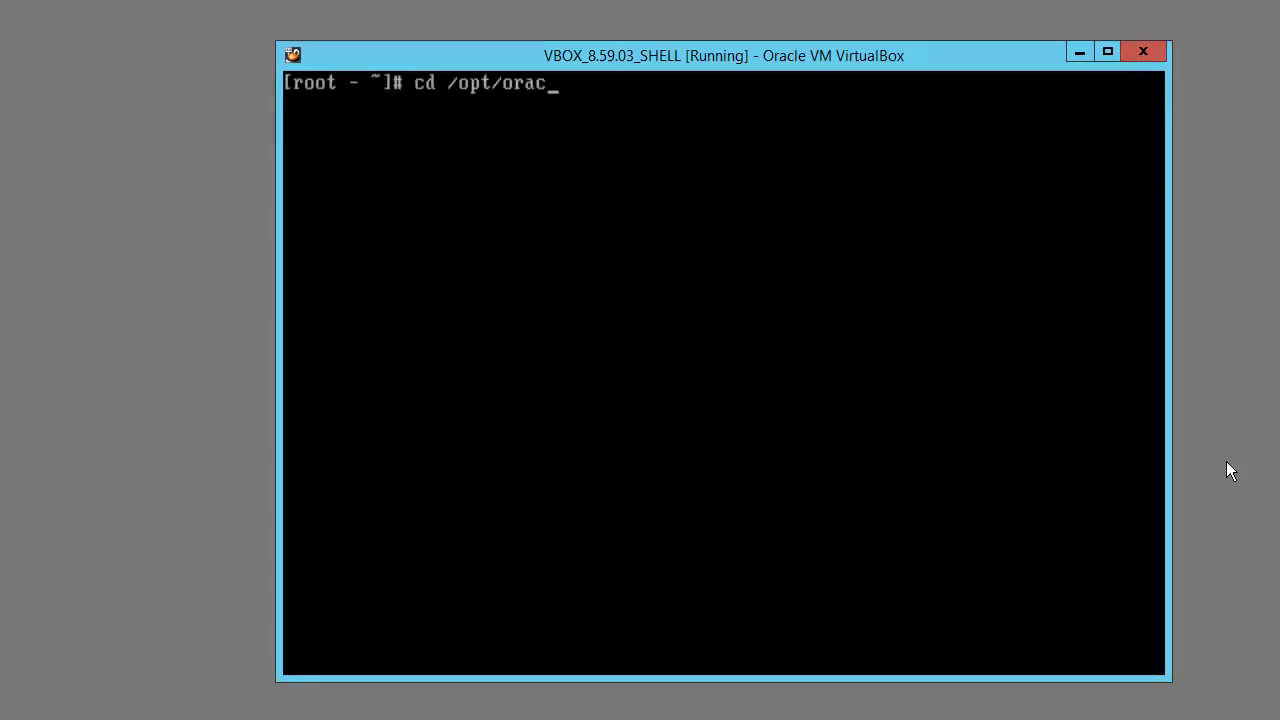
{"action": "type", "text": "le/psft/pt"}
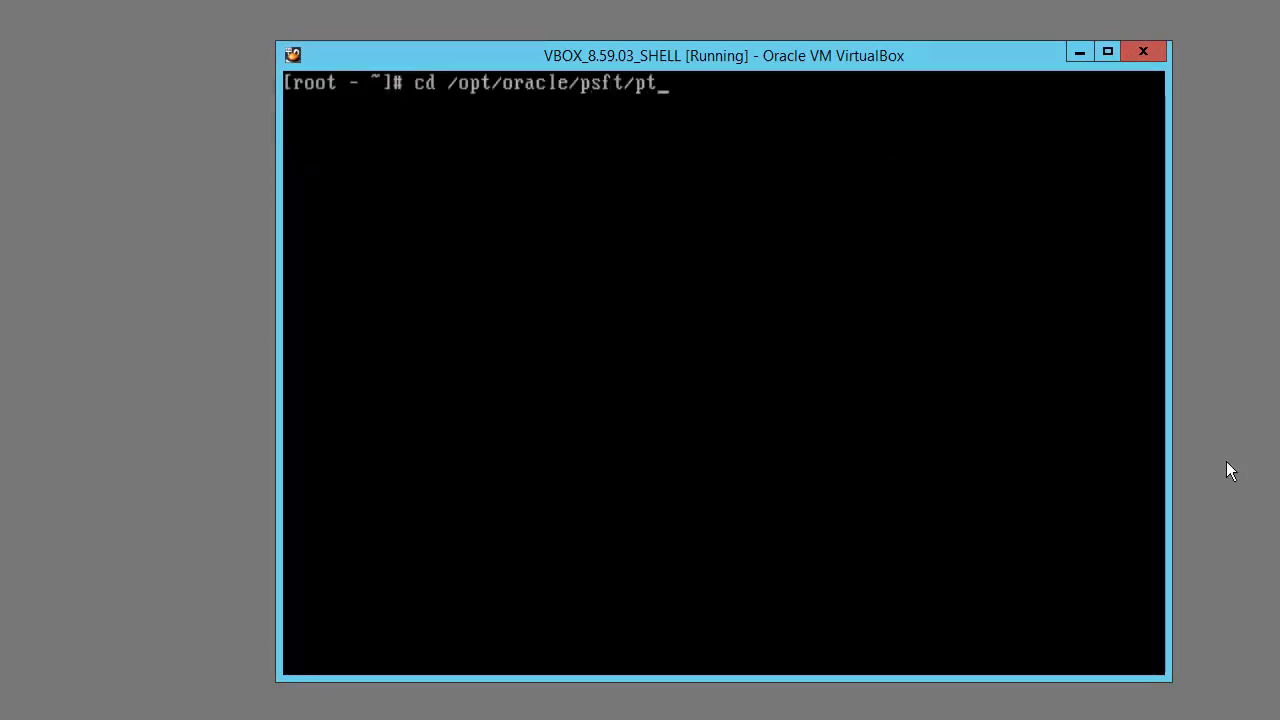
{"action": "type", "text": "/jdk/bin"}
{"action": "key", "text": "Return"}
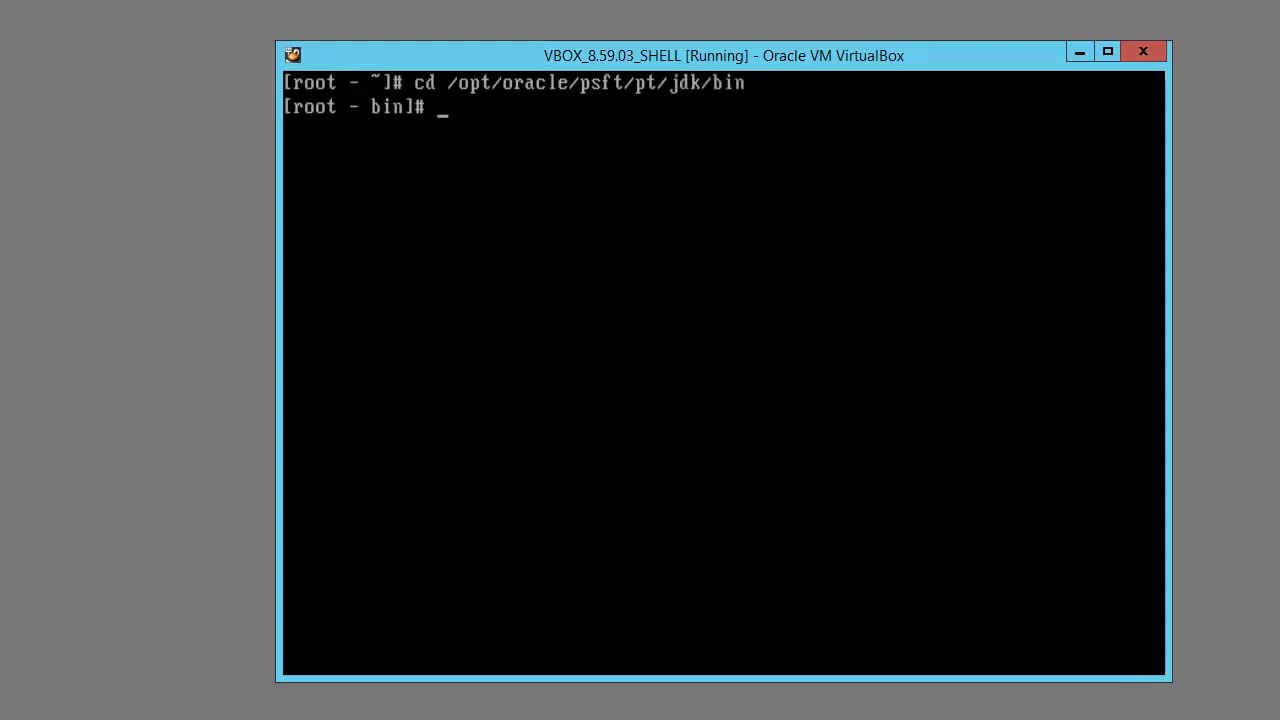
{"action": "type", "text": "./java -version"}
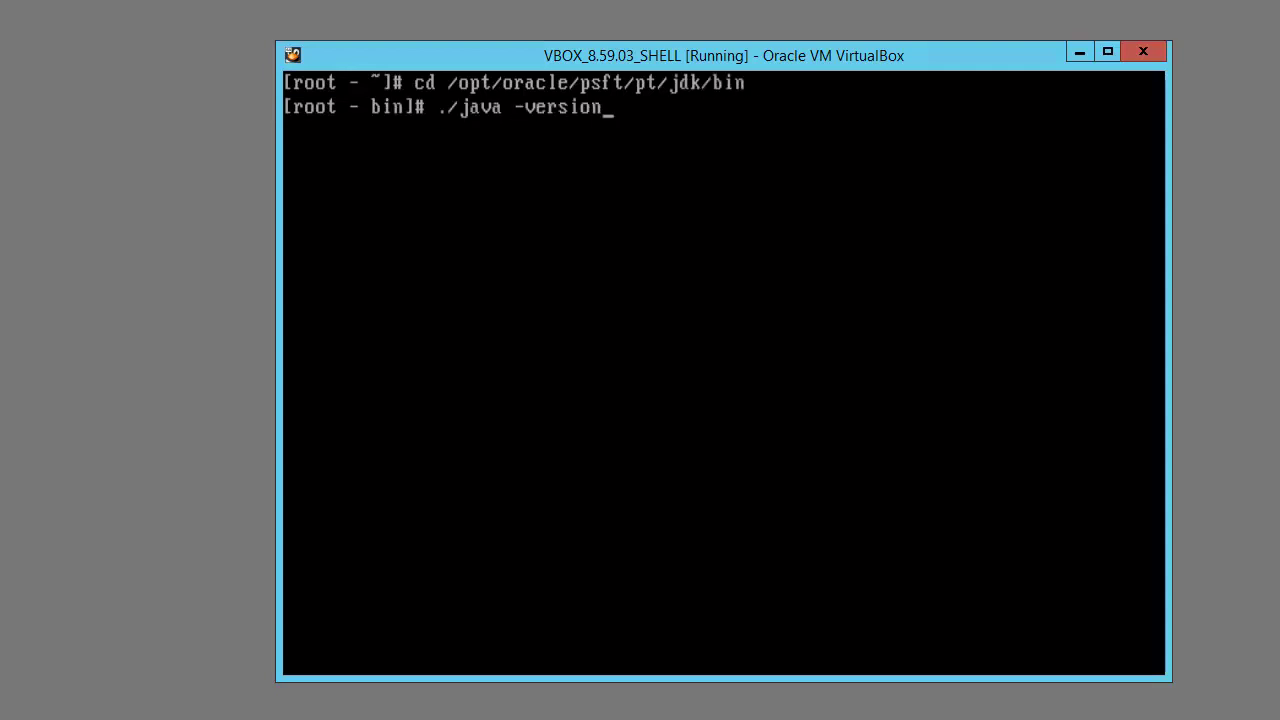
{"action": "key", "text": "Return"}
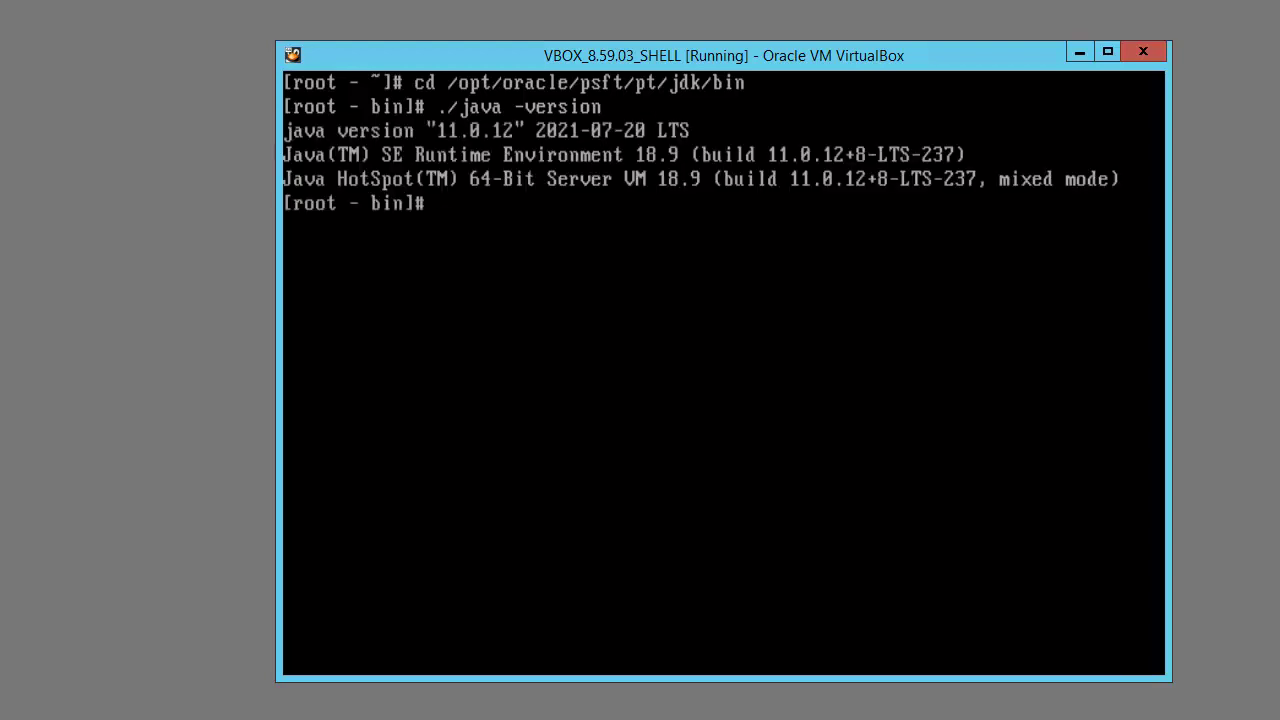
Check the Java version in /opt/oracle/psft/pt/ps_home8.59.03/jre/bin
{"action": "type", "text": "cd /opt/oracle"}
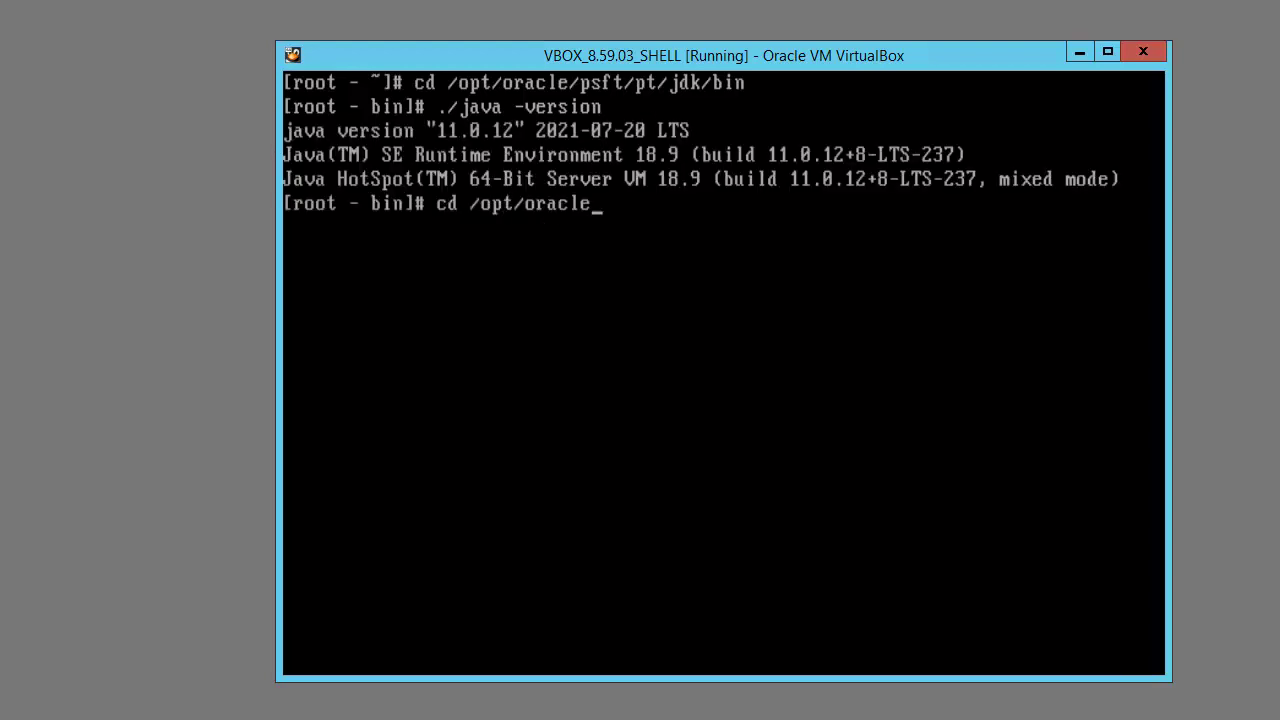
{"action": "type", "text": "/psft/pt/ps"}
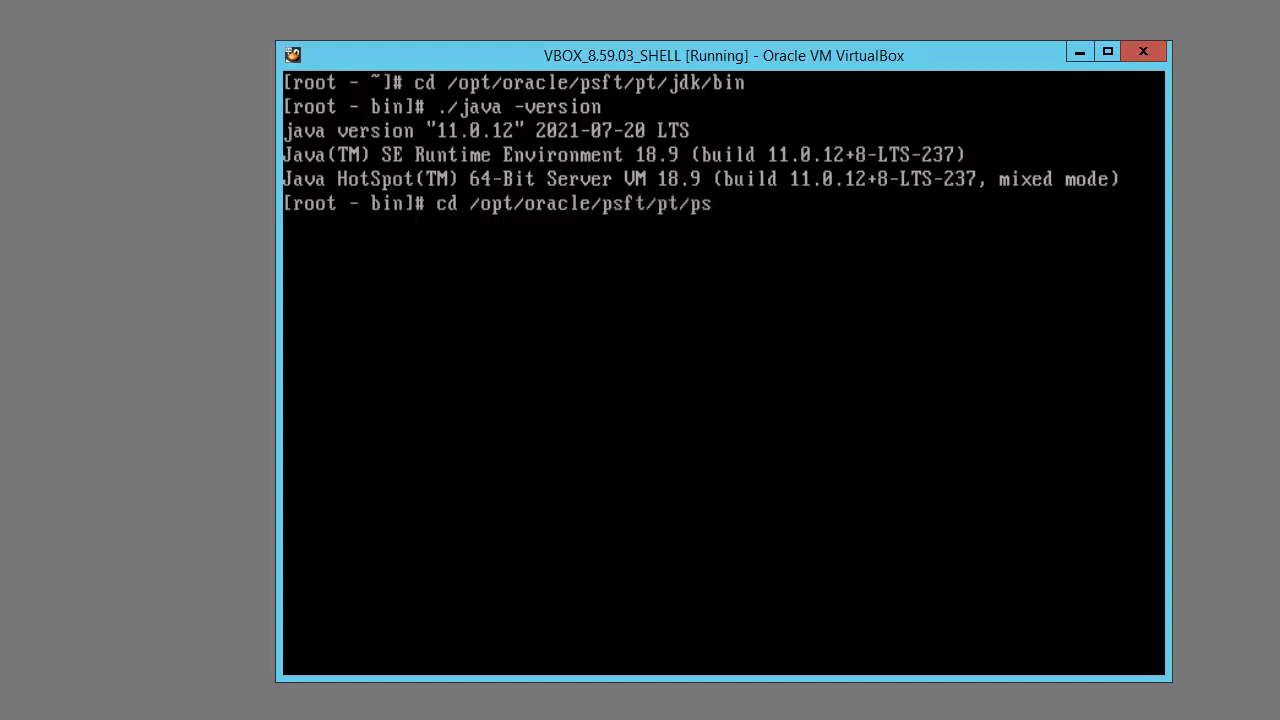
{"action": "type", "text": "_home8.59.03/jre/bin"}
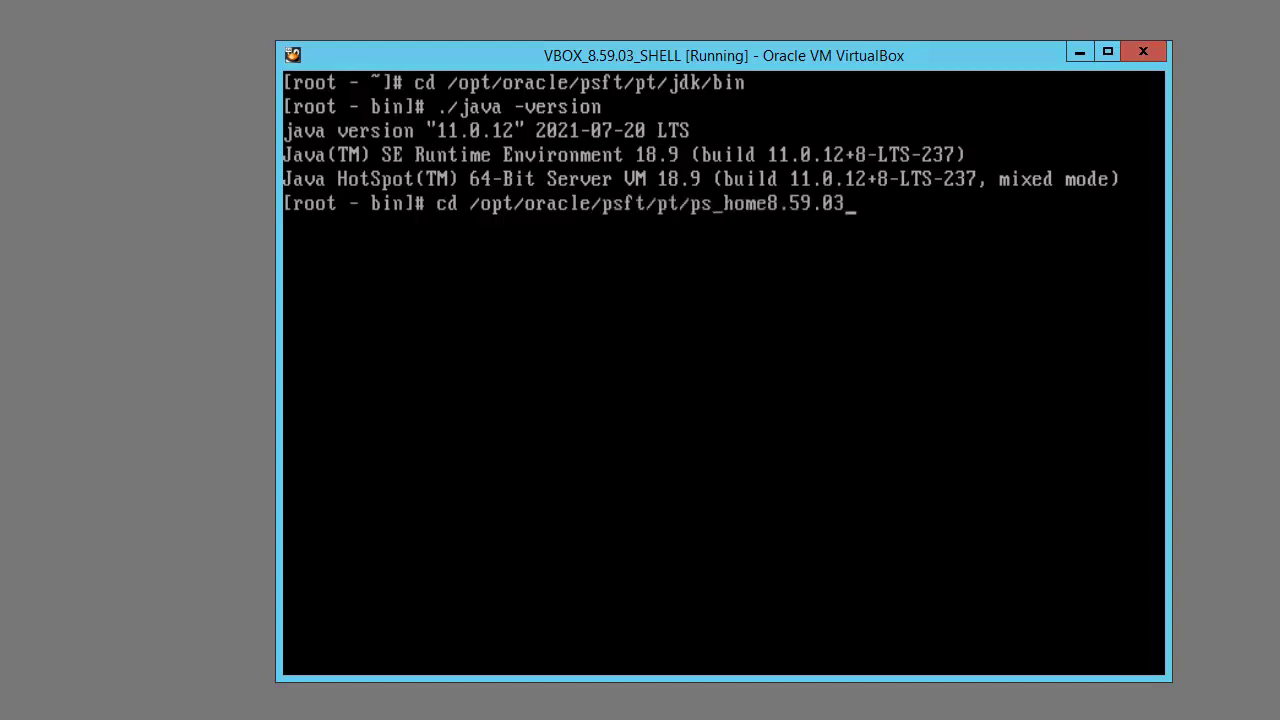
{"action": "key", "text": "Return"}
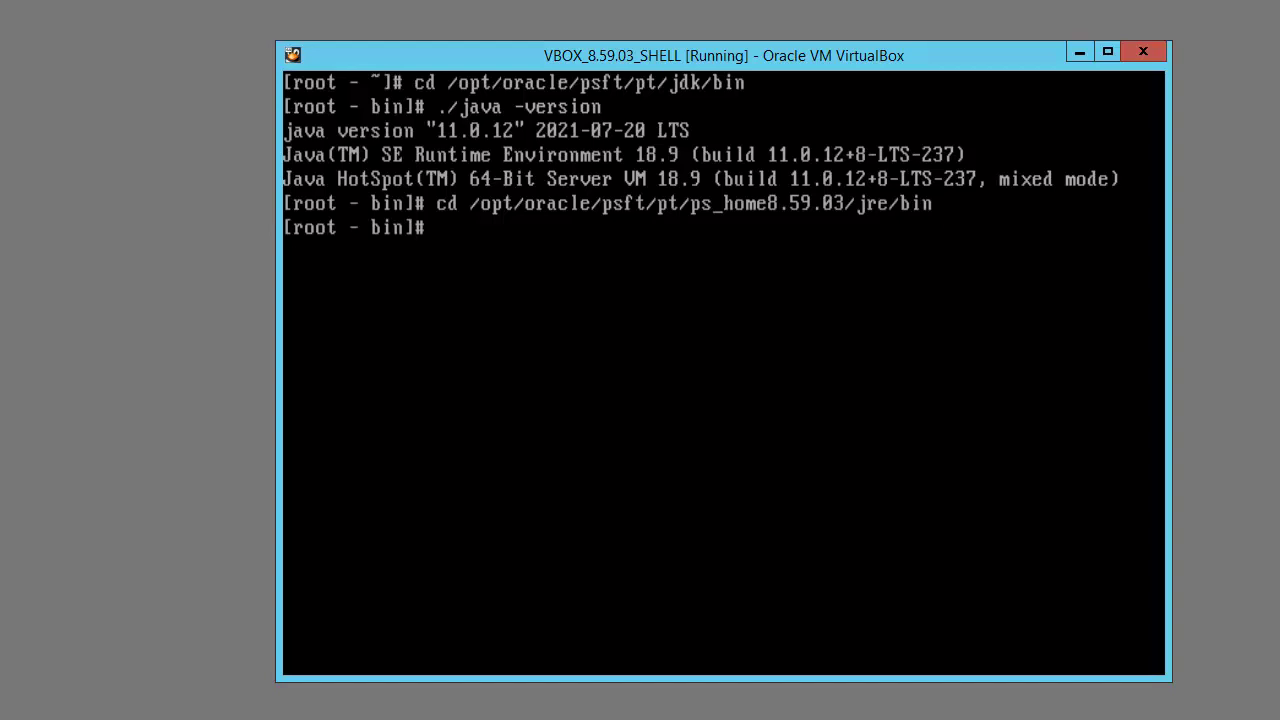
{"action": "type", "text": "./java -version"}
{"action": "key", "text": "Return"}
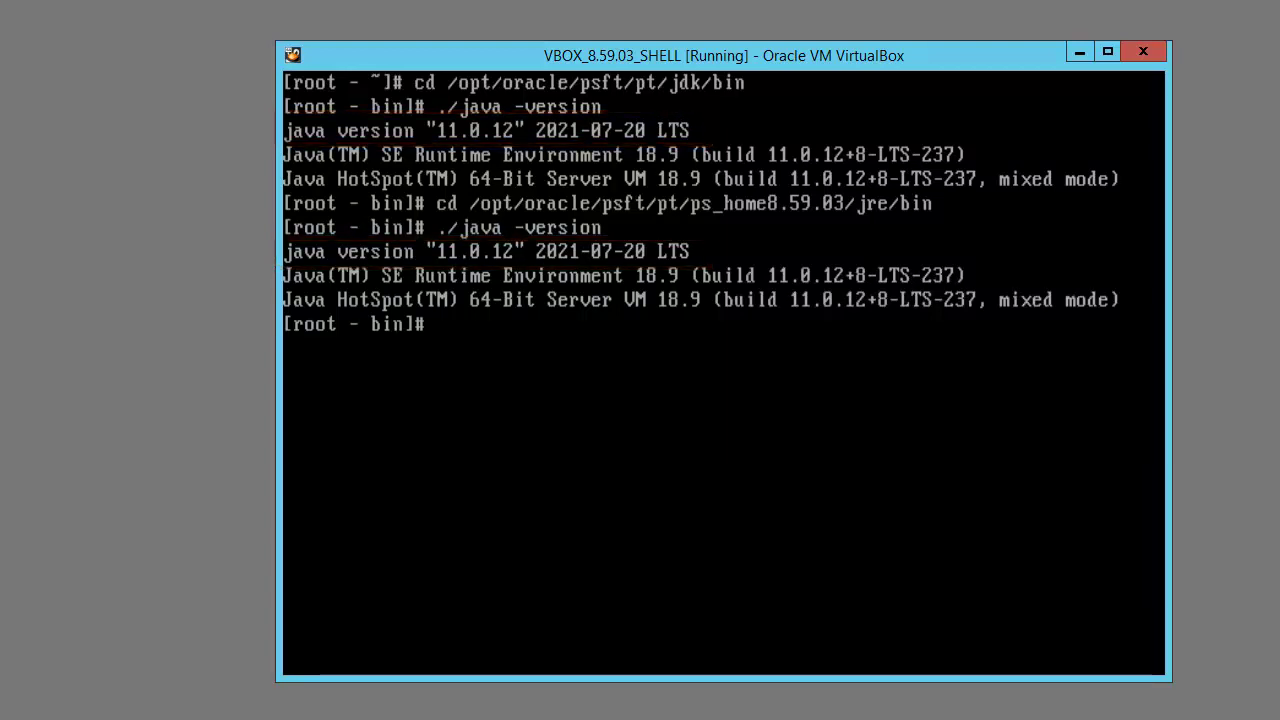
Clear the console, switch to the psadm2 user and export ORACLE_HOME as /opt/oracle/psft/pt/bea
{"action": "type", "text": "clear"}
{"action": "key", "text": "Return"}
{"action": "type", "text": "su - psadm2"}
{"action": "key", "text": "Return"}
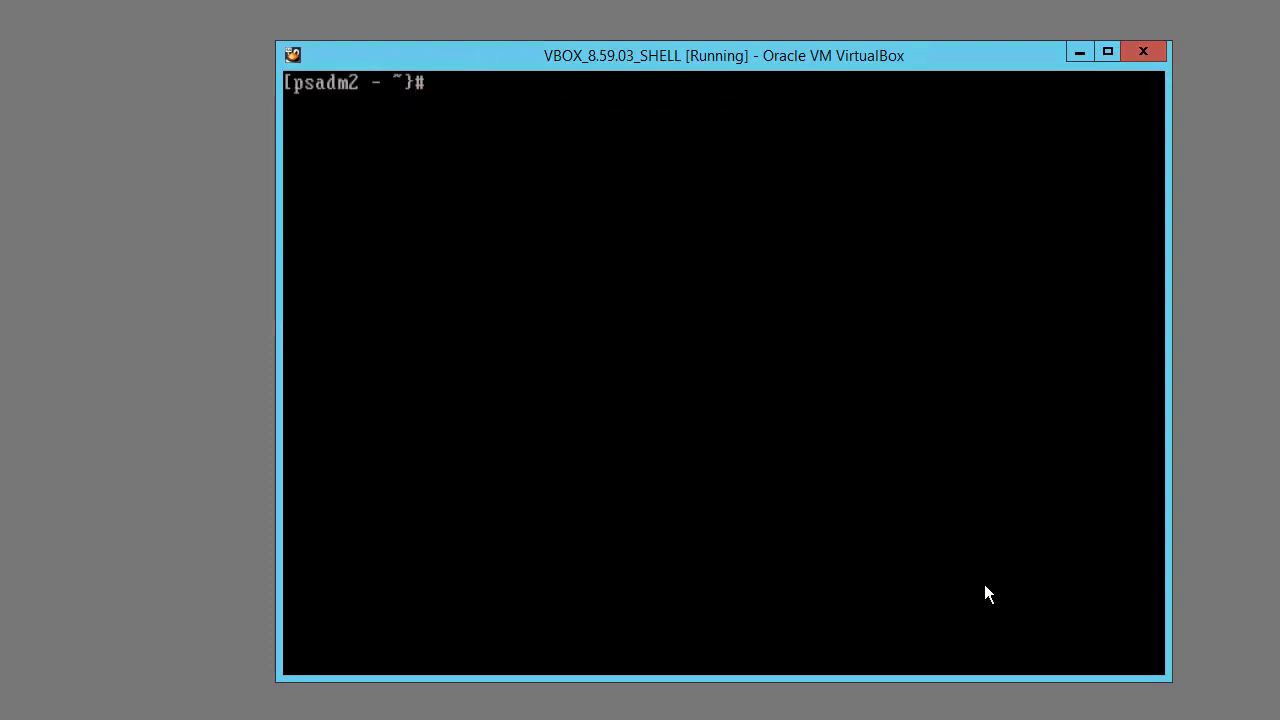
{"action": "type", "text": "export ORACLE_HOME"}
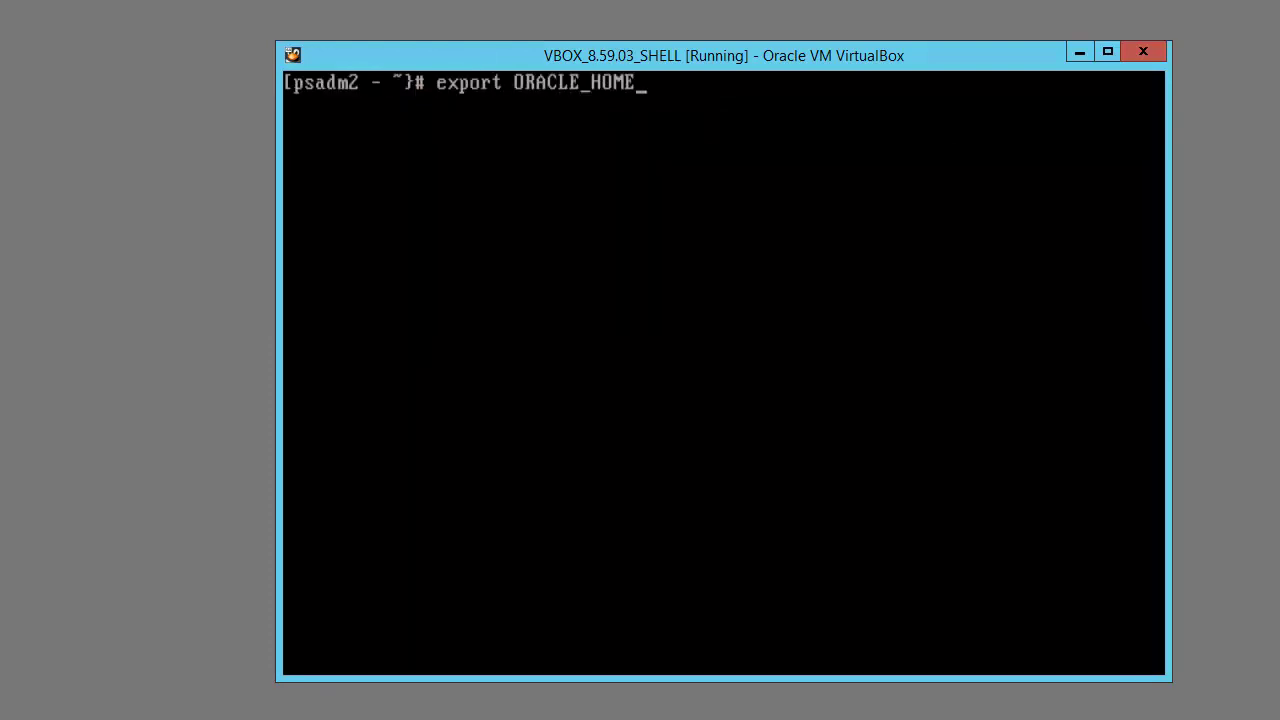
{"action": "type", "text": "=/opt/oracle/ps"}
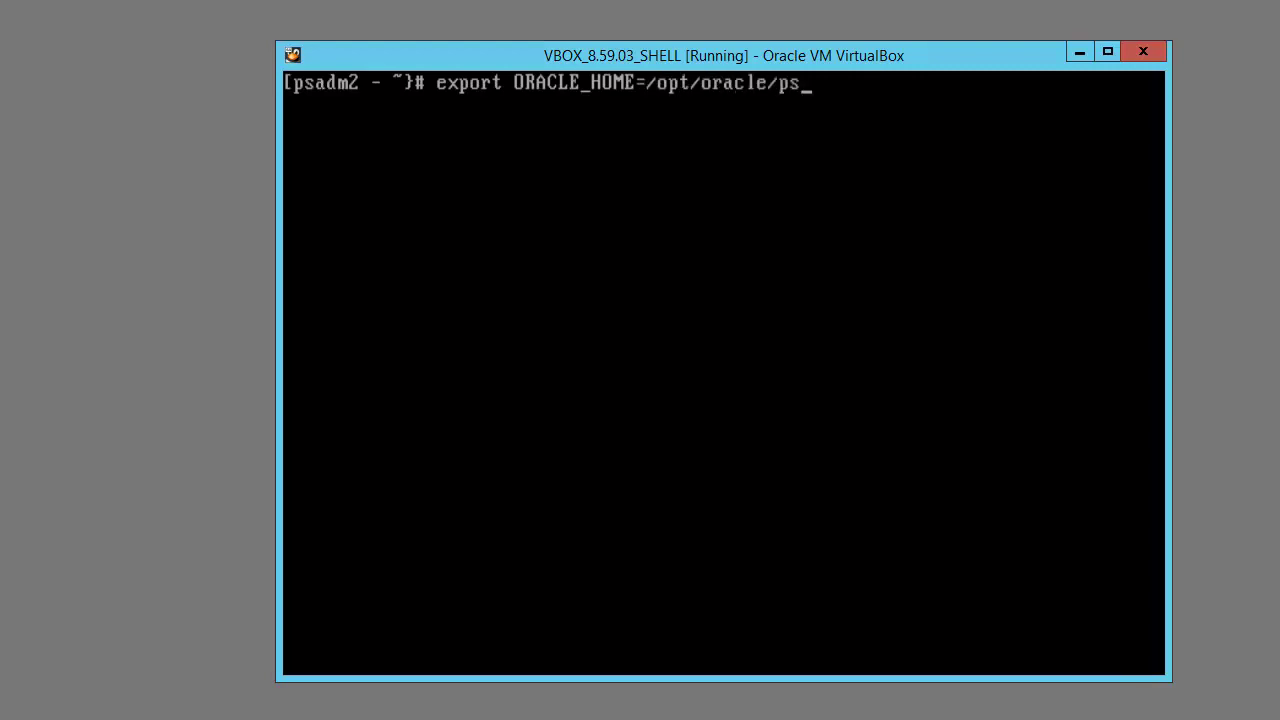
{"action": "type", "text": "ft/pt/bea"}
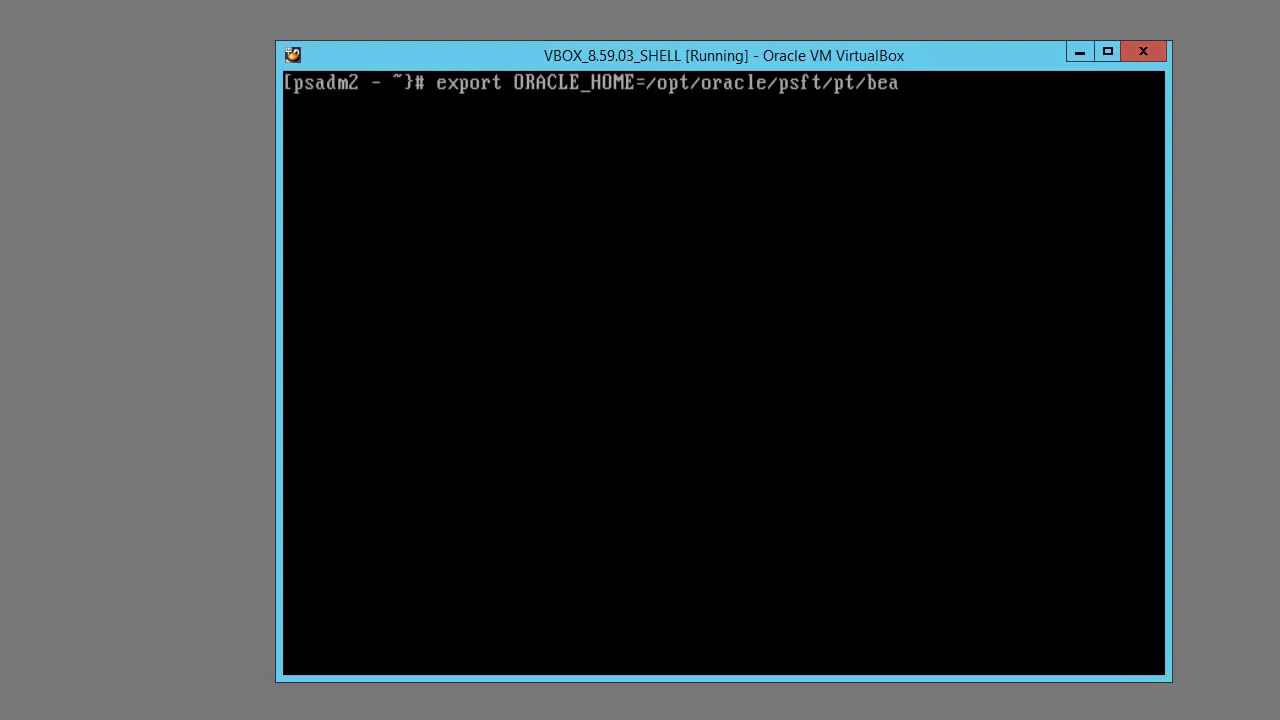
{"action": "key", "text": "Return"}
Run opatch lsinventory from /opt/oracle/psft/pt/bea/OPatch with the JDK path /opt/oracle/psft/pt/jdk
{"action": "type", "text": "cd /opt"}
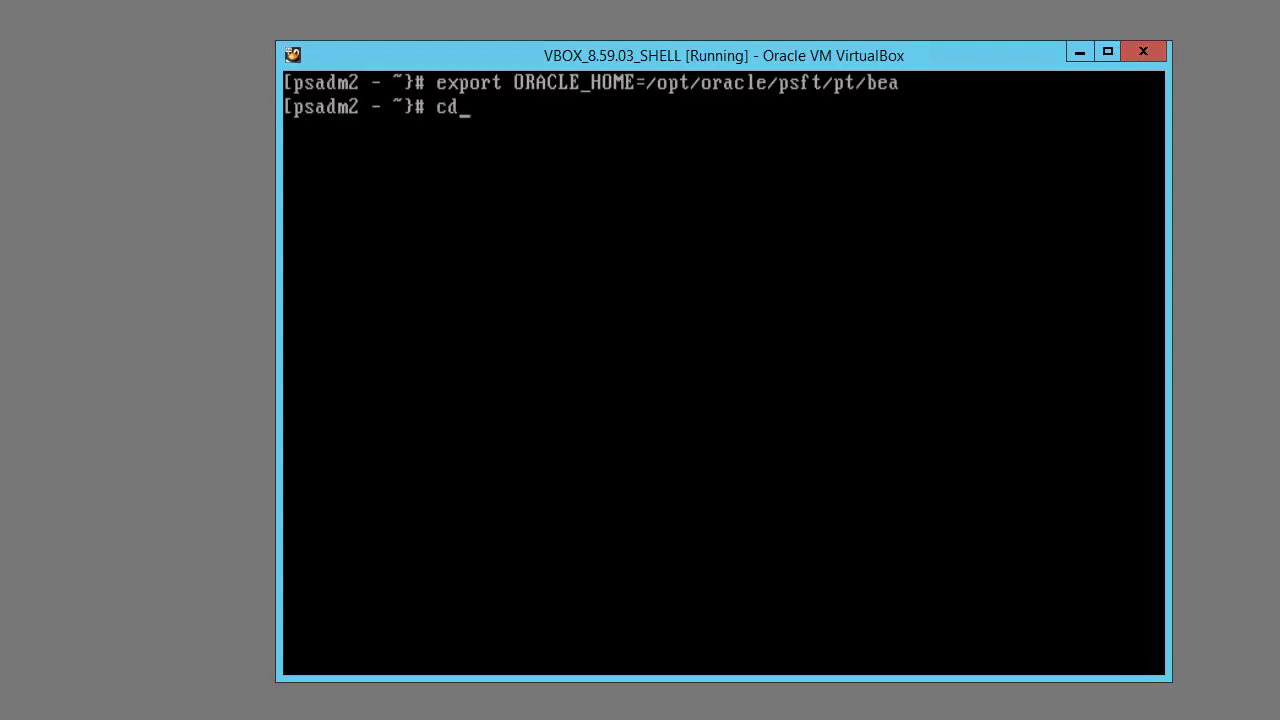
{"action": "type", "text": "/oracle"}
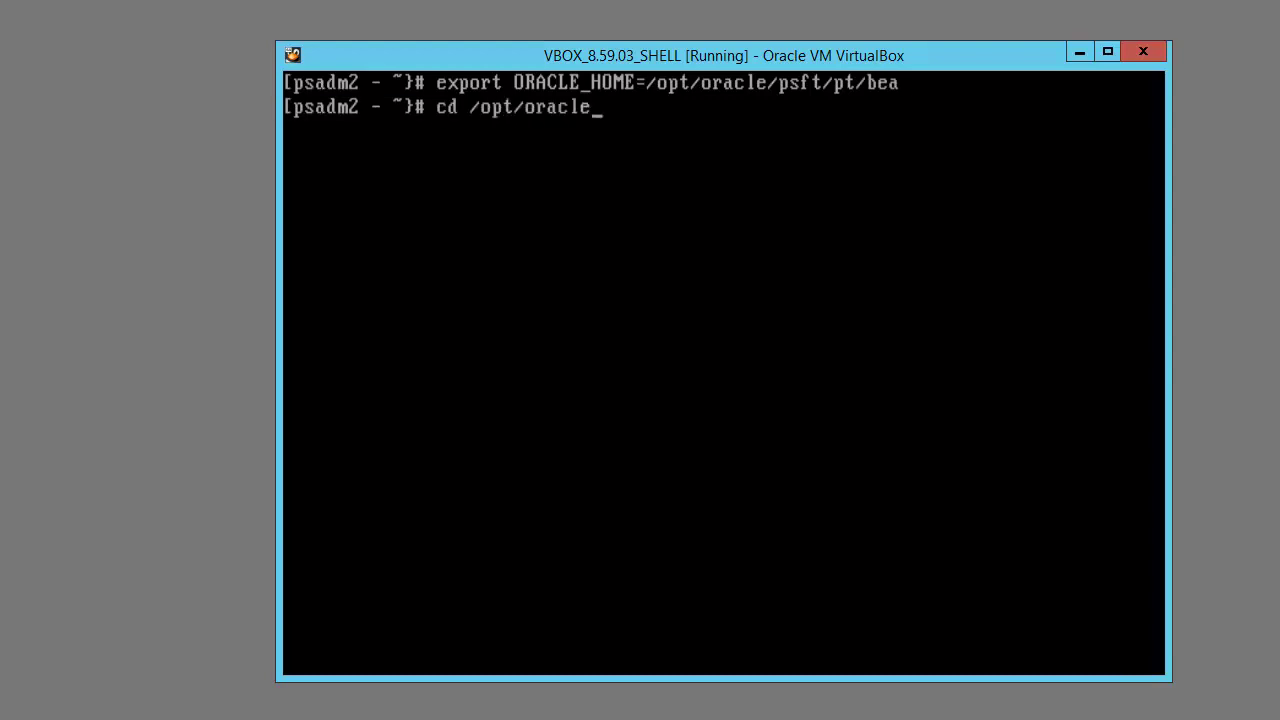
{"action": "type", "text": "/psft/pt/bea/OPatch"}
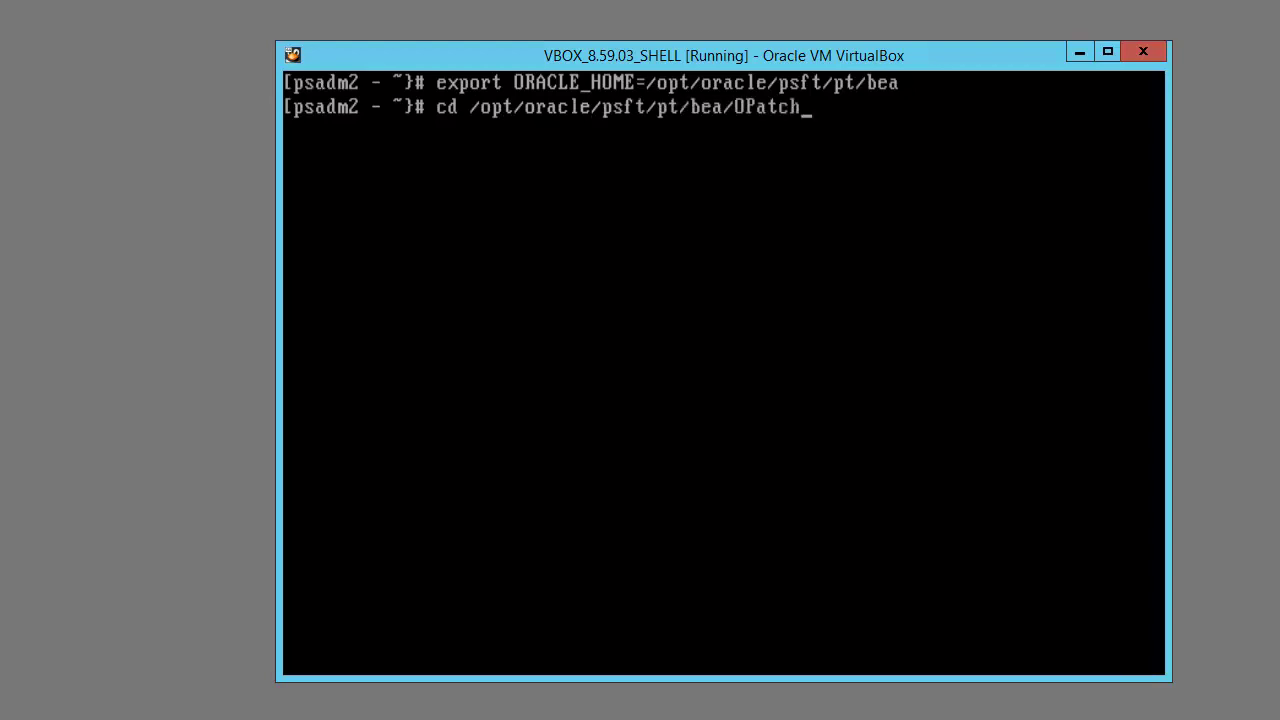
{"action": "key", "text": "Return"}
{"action": "type", "text": "opatch lsinve"}
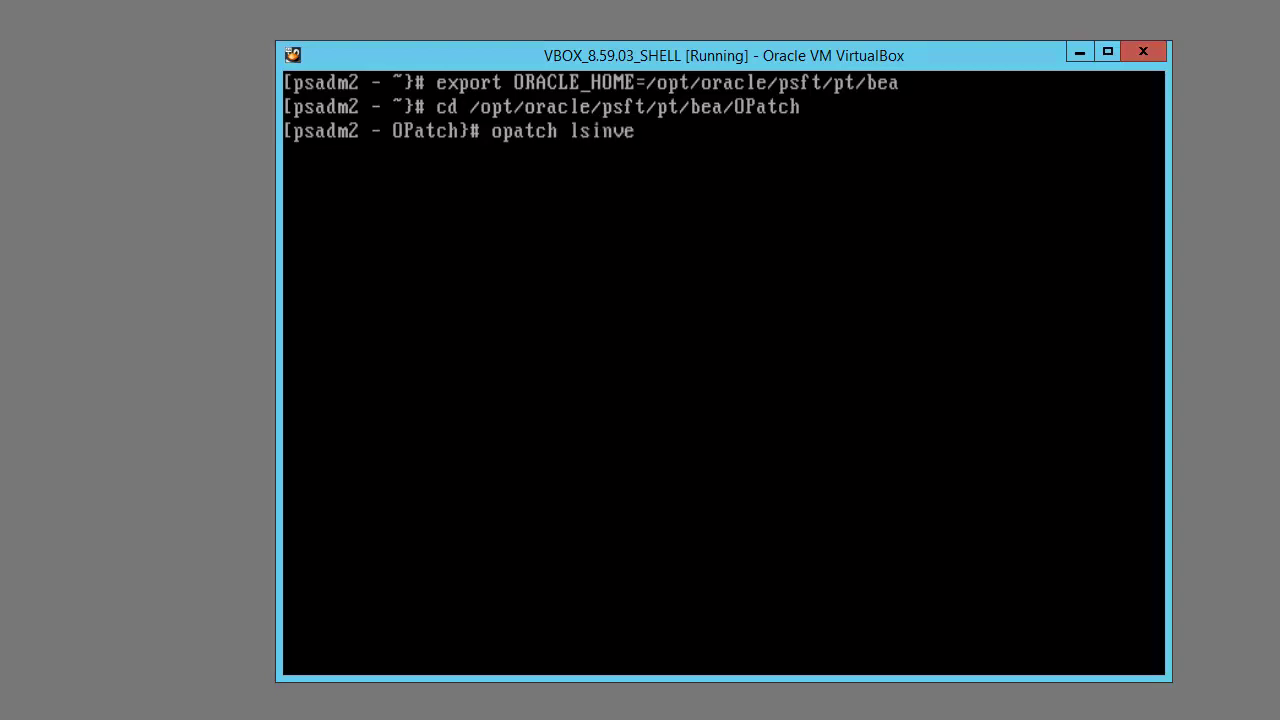
{"action": "type", "text": "ntory -jdk /"}
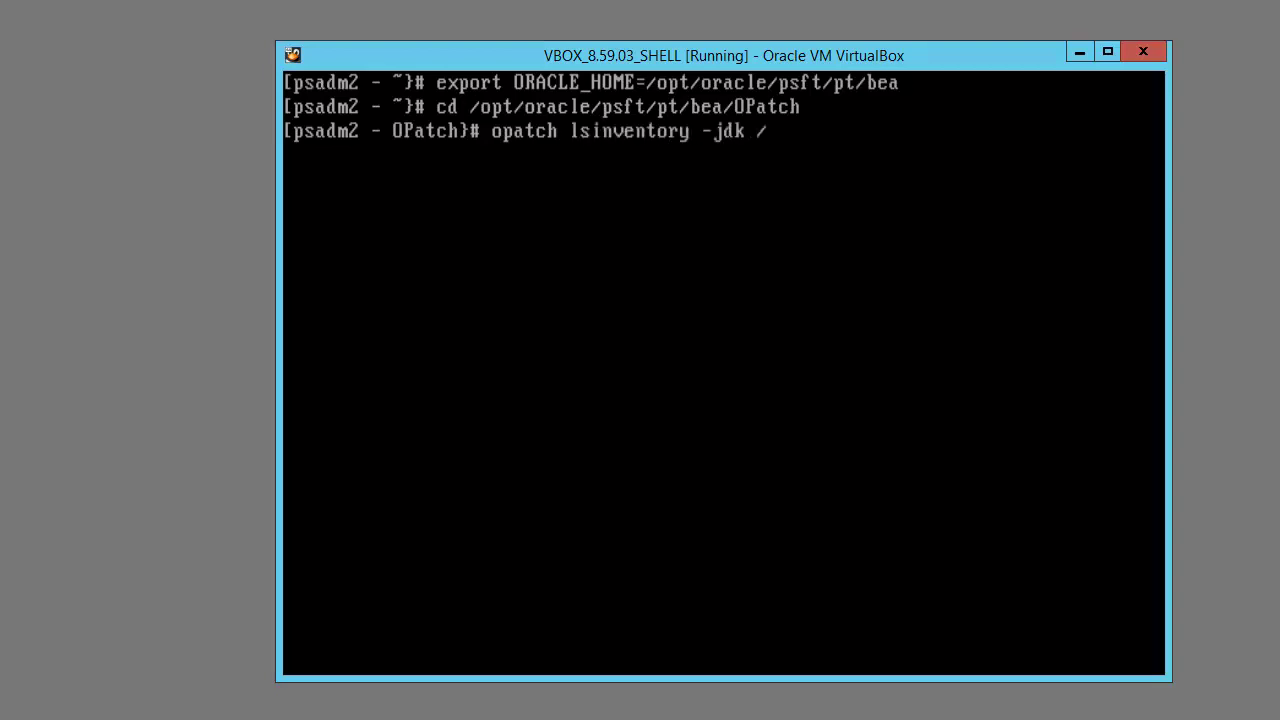
{"action": "type", "text": "opt/oracle/"}
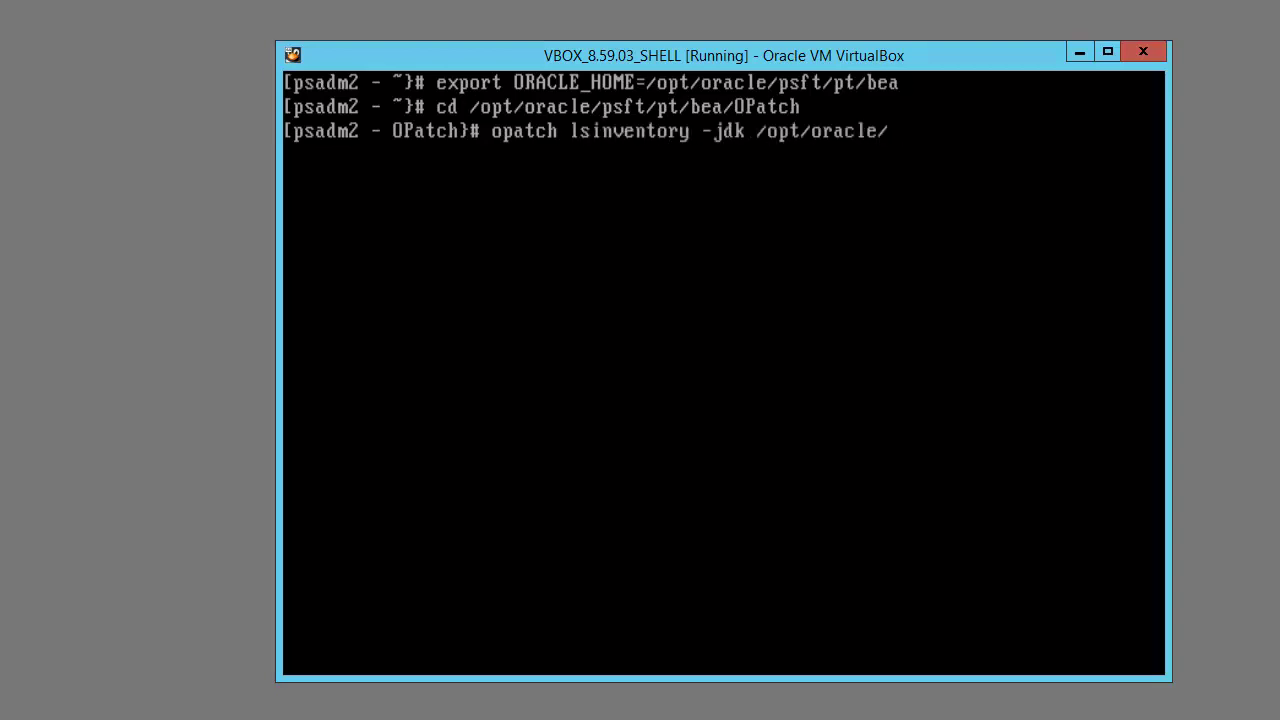
{"action": "type", "text": "psft/pt/jdk"}
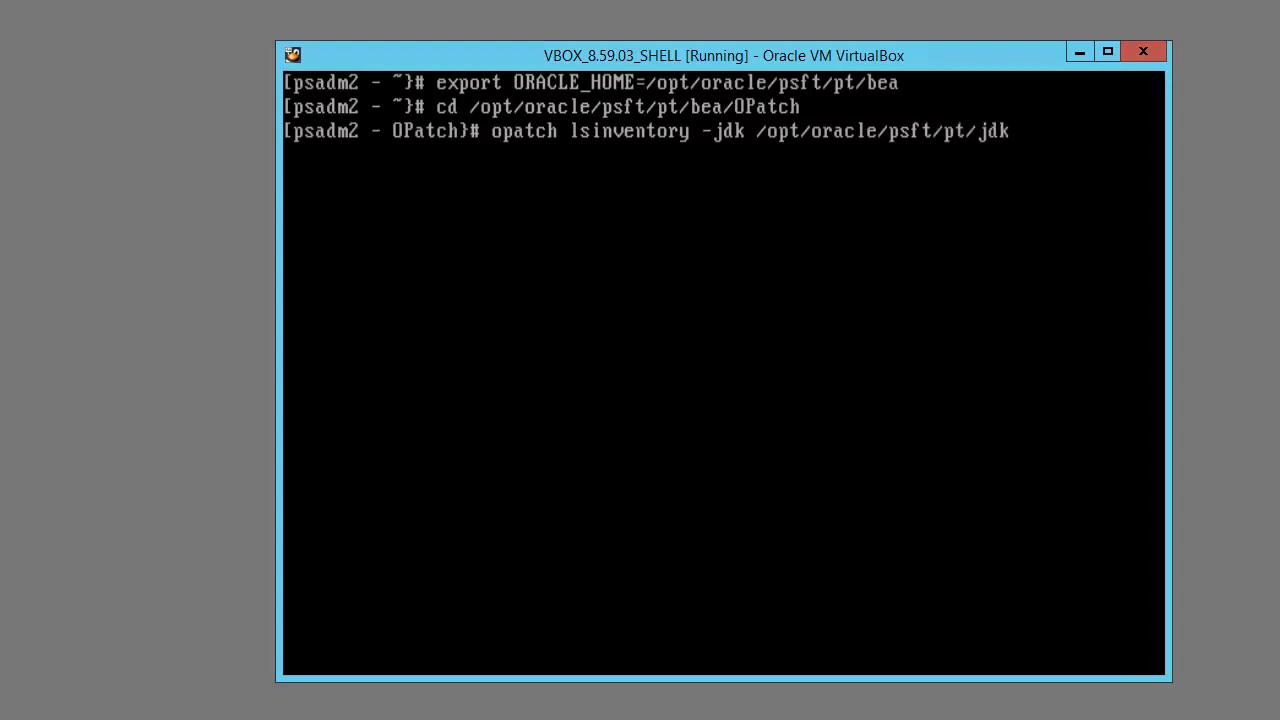
{"action": "key", "text": "Return"}
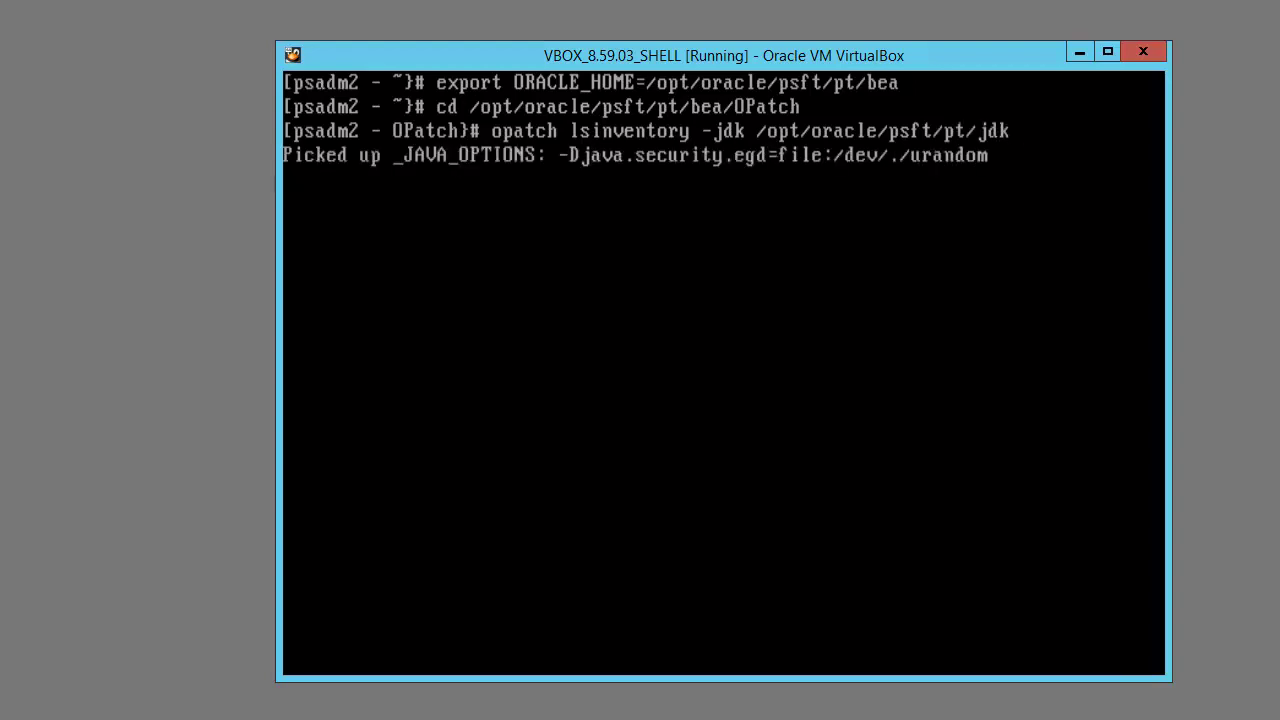
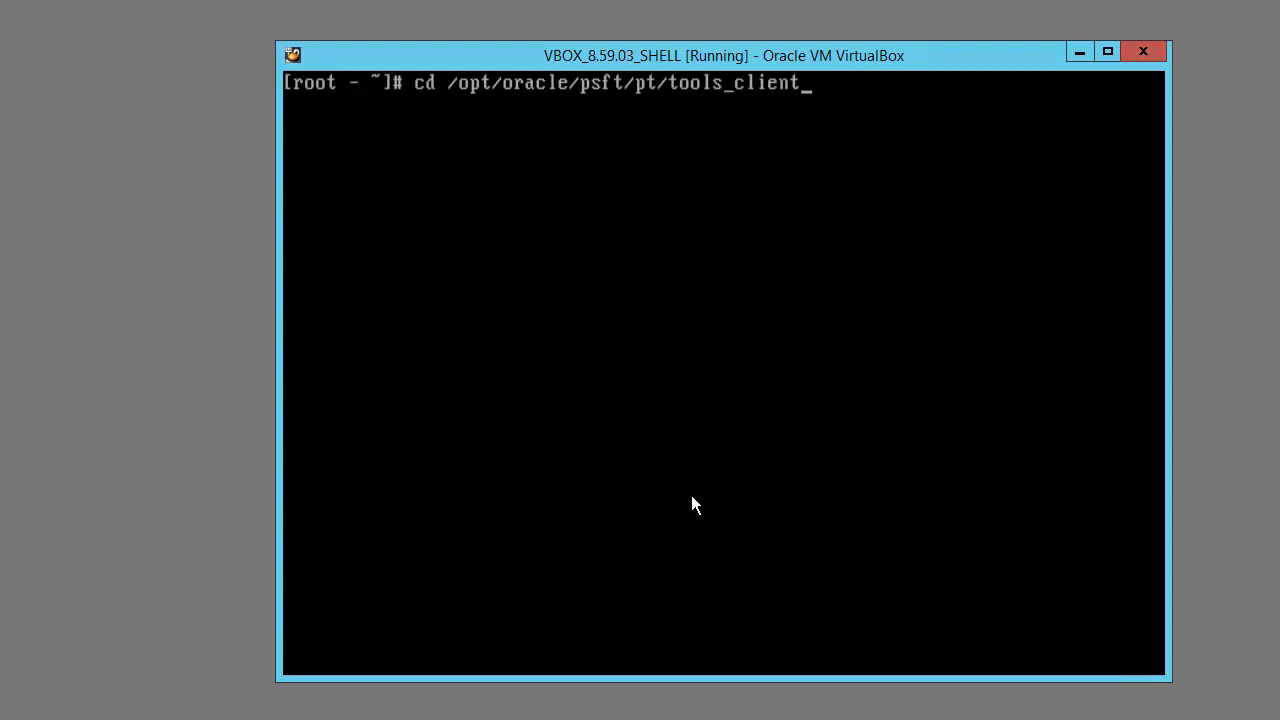
List the contents of /opt/oracle/psft/pt/tools_client as root without colors
{"action": "key", "text": "Return"}
{"action": "type", "text": "ls "}
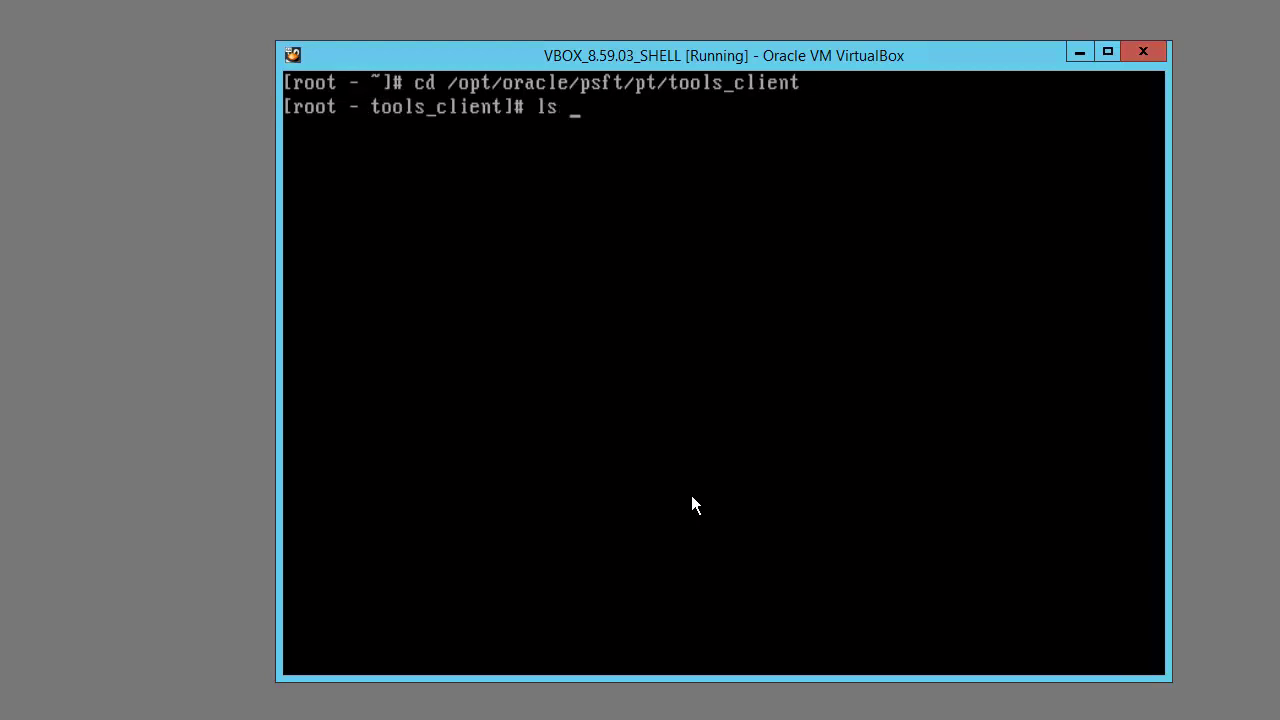
{"action": "type", "text": "--color=never"}
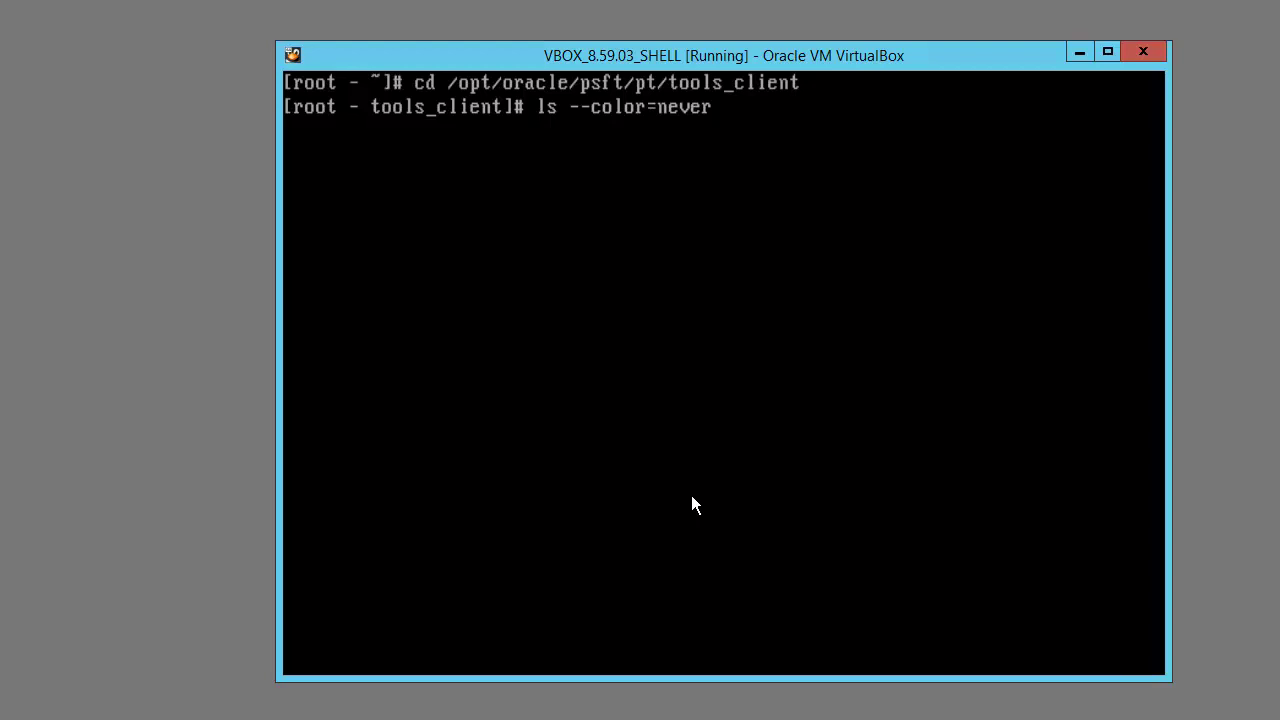
{"action": "key", "text": "Return"}
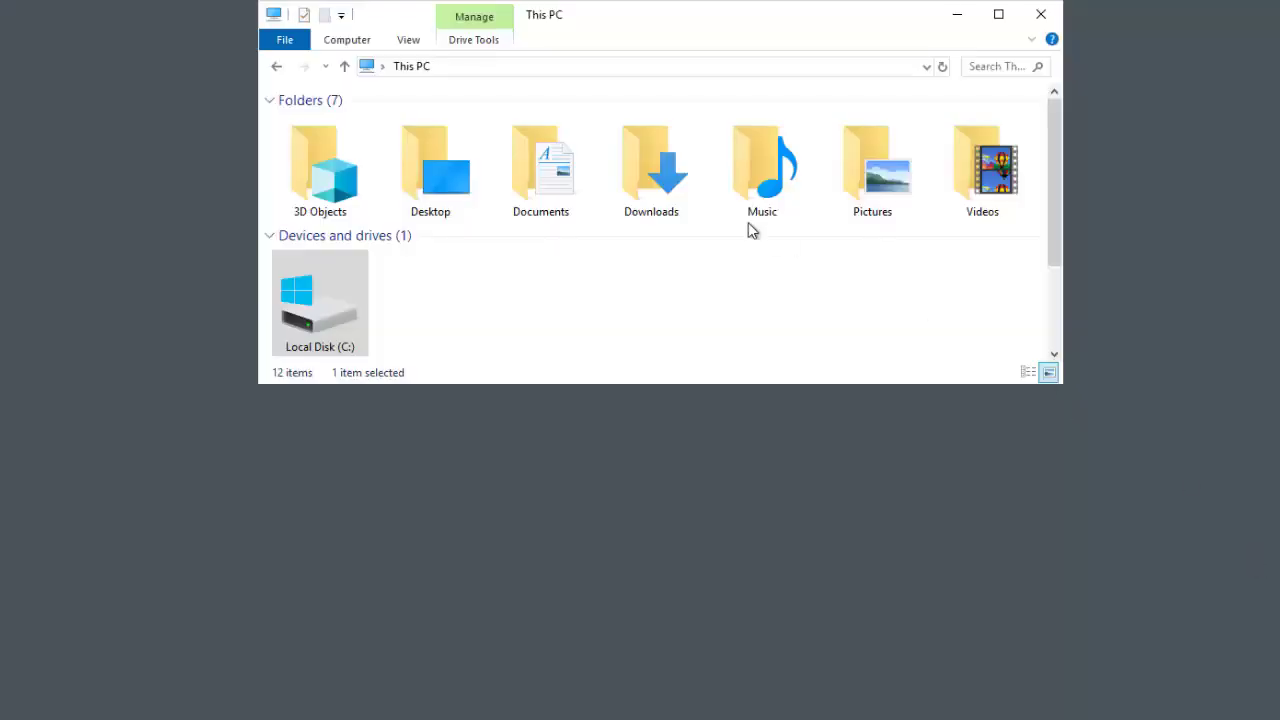
Map the network folder \\IP_Address\tools_client as drive Z: on the Windows machine
{"action": "left_click", "coordinate": [335, 42]}
{"action": "left_click", "coordinate": [491, 114]}
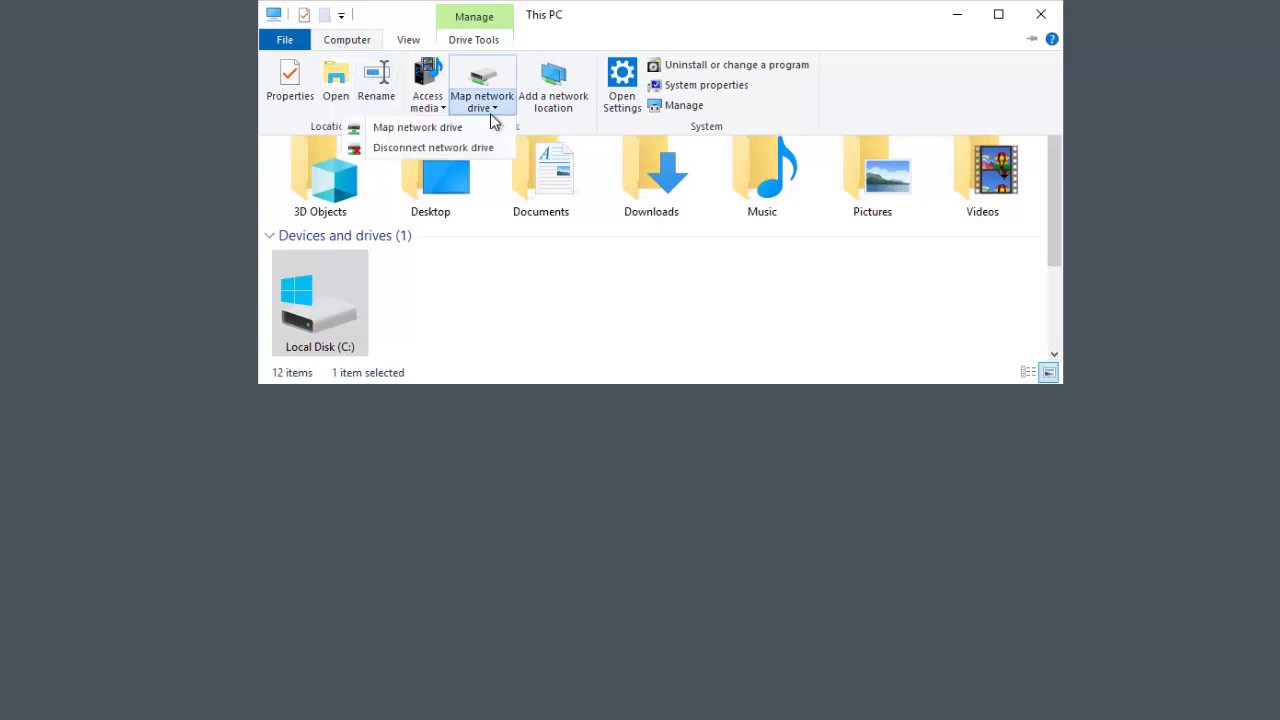
{"action": "left_click", "coordinate": [418, 130]}
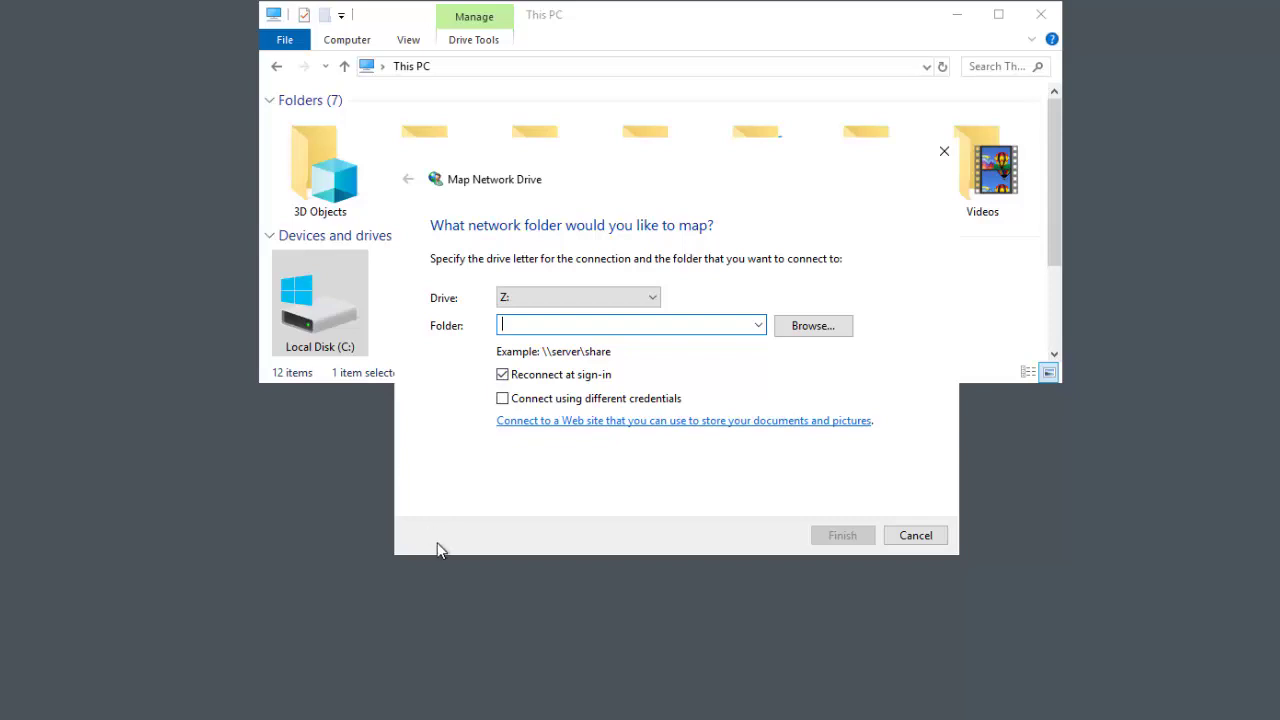
{"action": "type", "text": "\\\\IP_Address\\tools_client"}
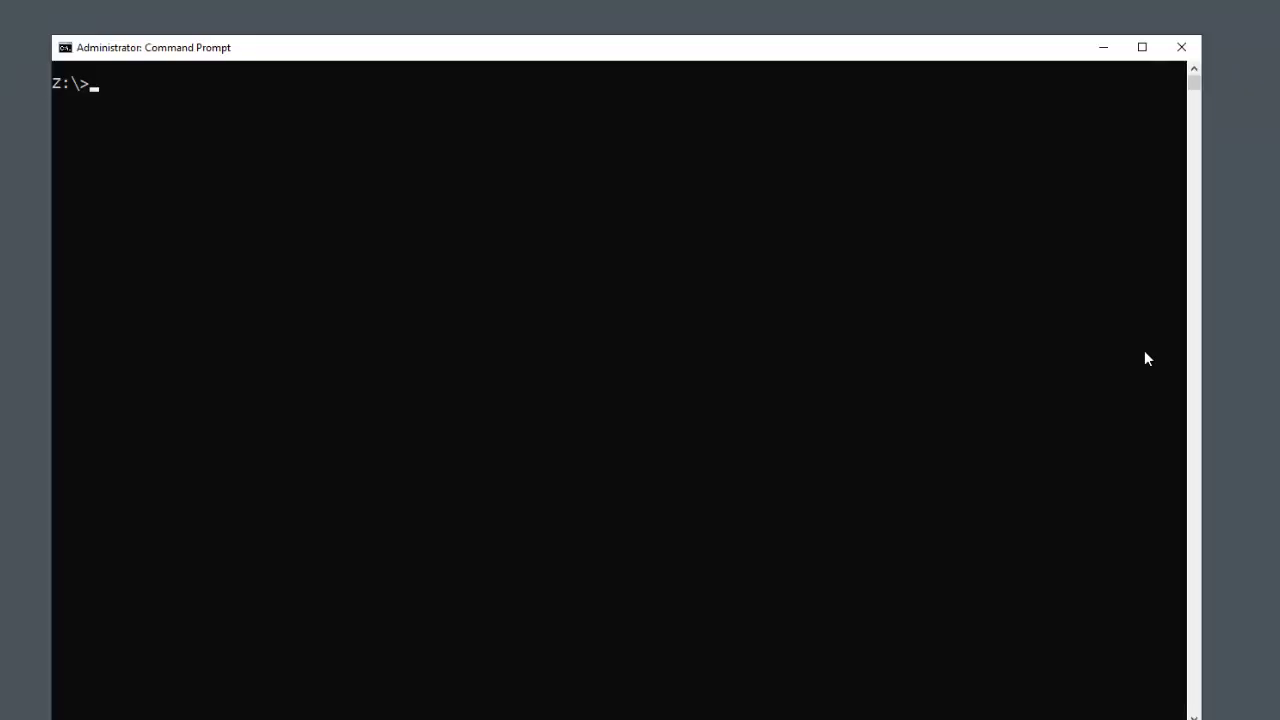
Run SetupPTClient.bat from drive Z: and answer yes to deploying for an Update Manager Environment
{"action": "type", "text": "SetupPTClient.bat"}
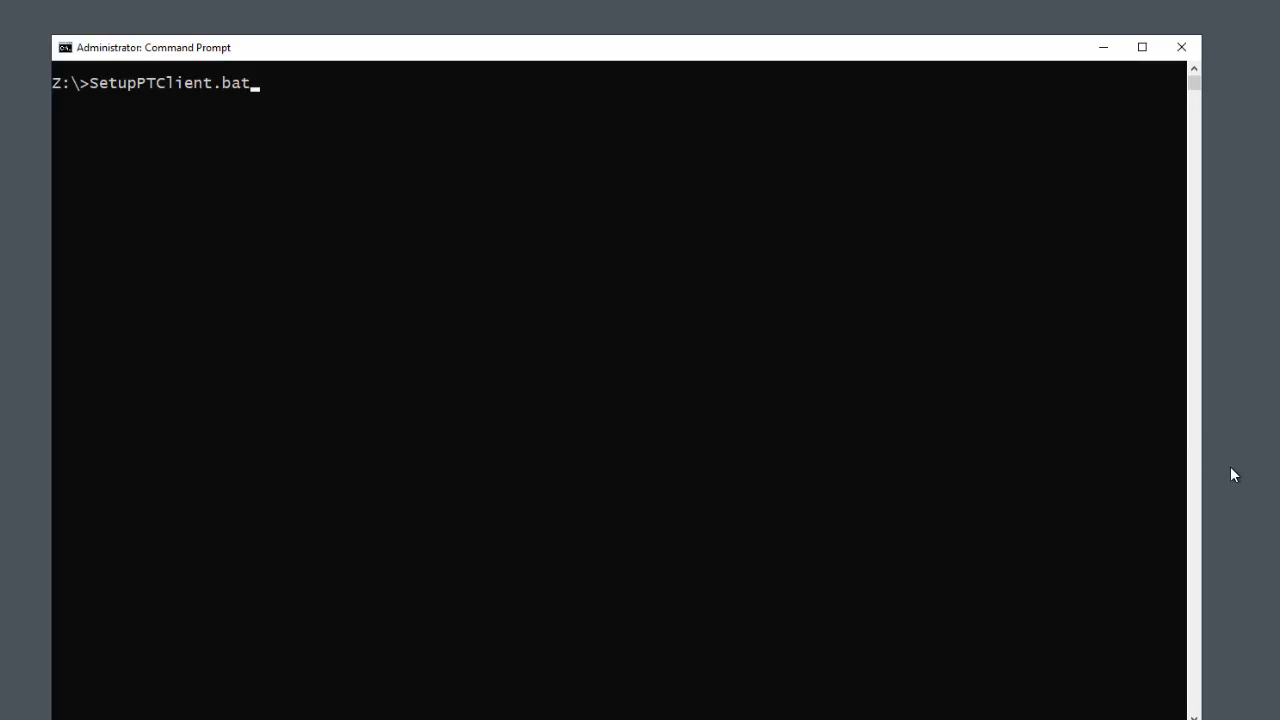
{"action": "key", "text": "Return"}
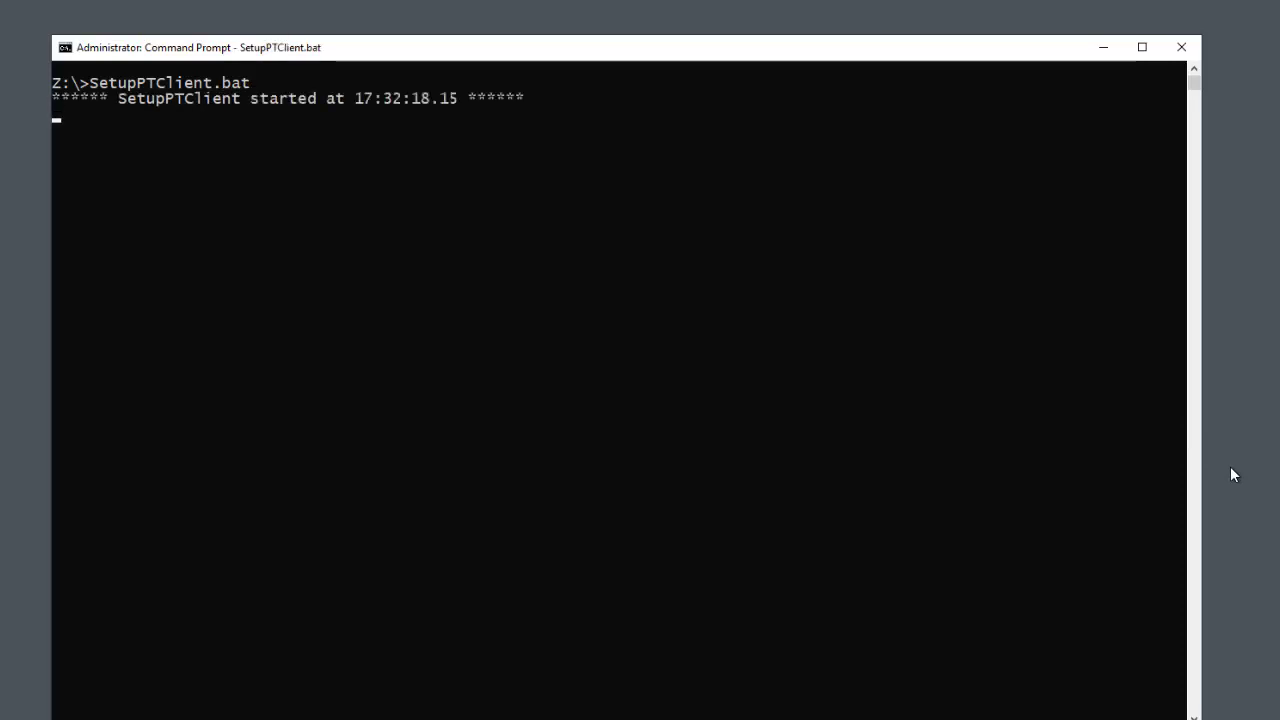
{"action": "type", "text": "y"}
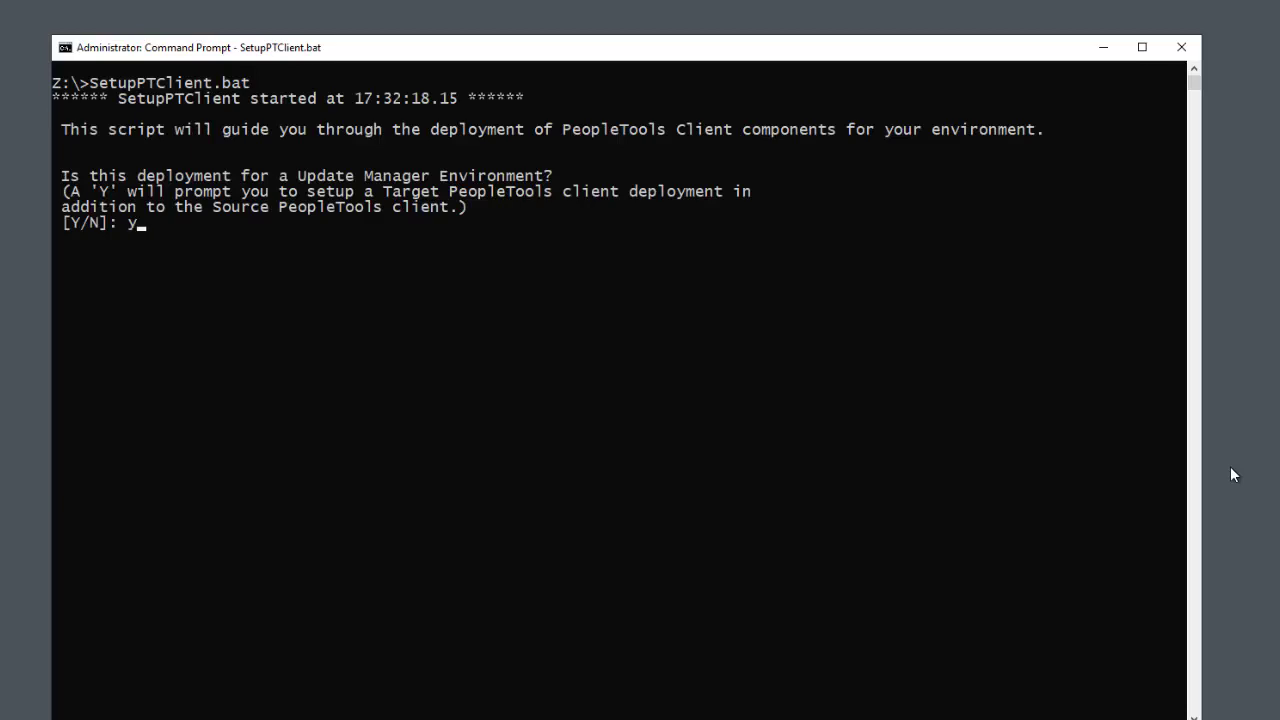
{"action": "key", "text": "Return"}
Choose 8.58.13 as the Target PeopleTools client to deploy and Oracle as its database platform
{"action": "type", "text": "2"}
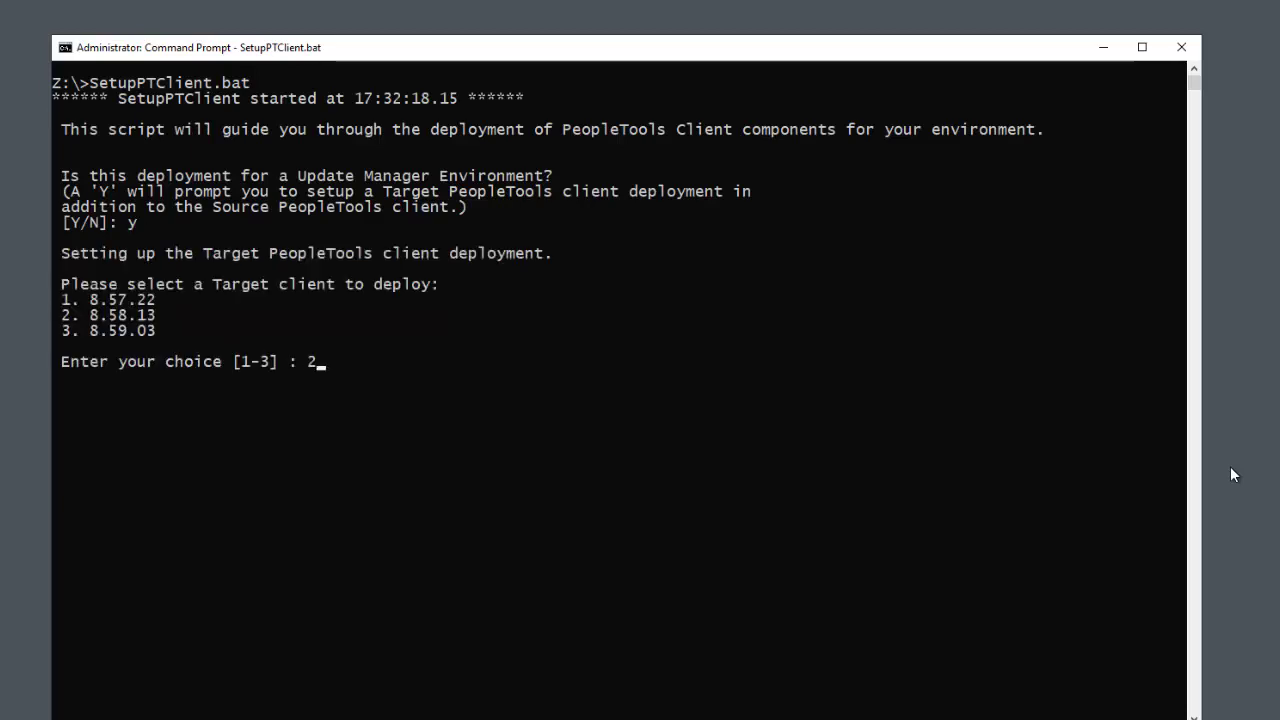
{"action": "key", "text": "Return"}
{"action": "type", "text": "1-3] : 1"}
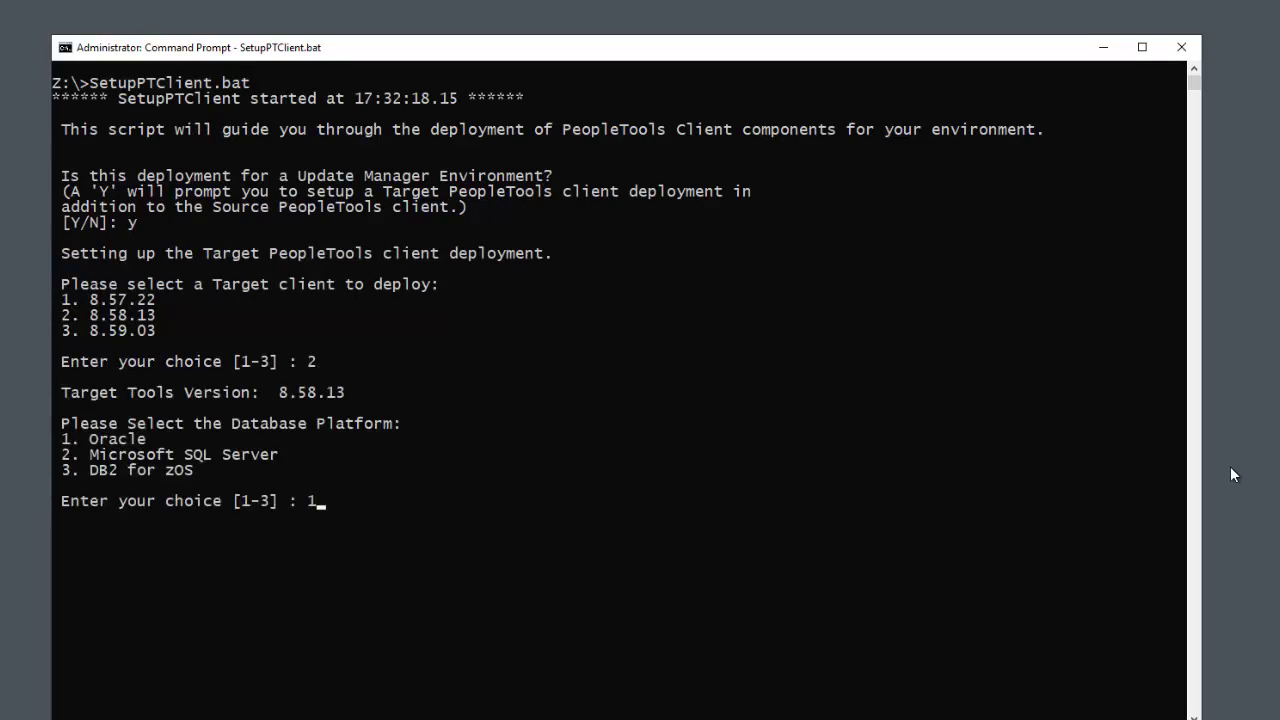
{"action": "key", "text": "Return"}
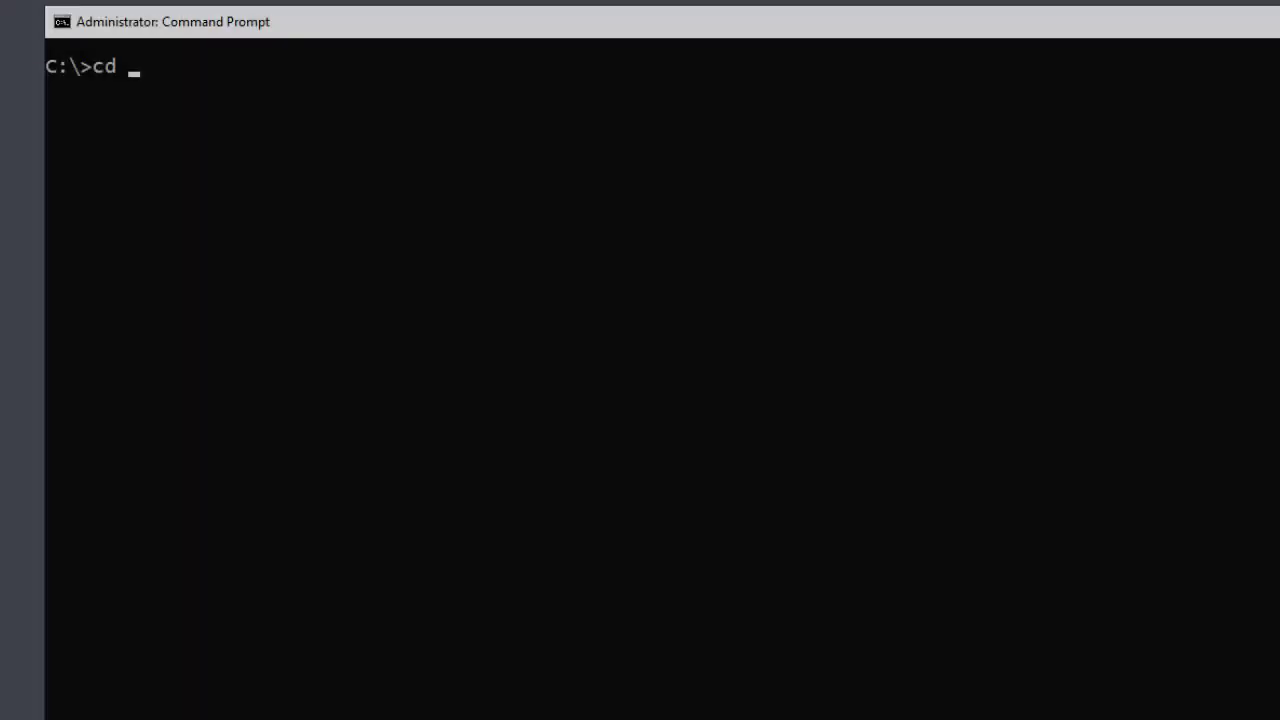
Change to C:\PT8.59.03_Client_ORA\jre\bin and check the client's Java version with java --version
{"action": "type", "text": "C:\\"}
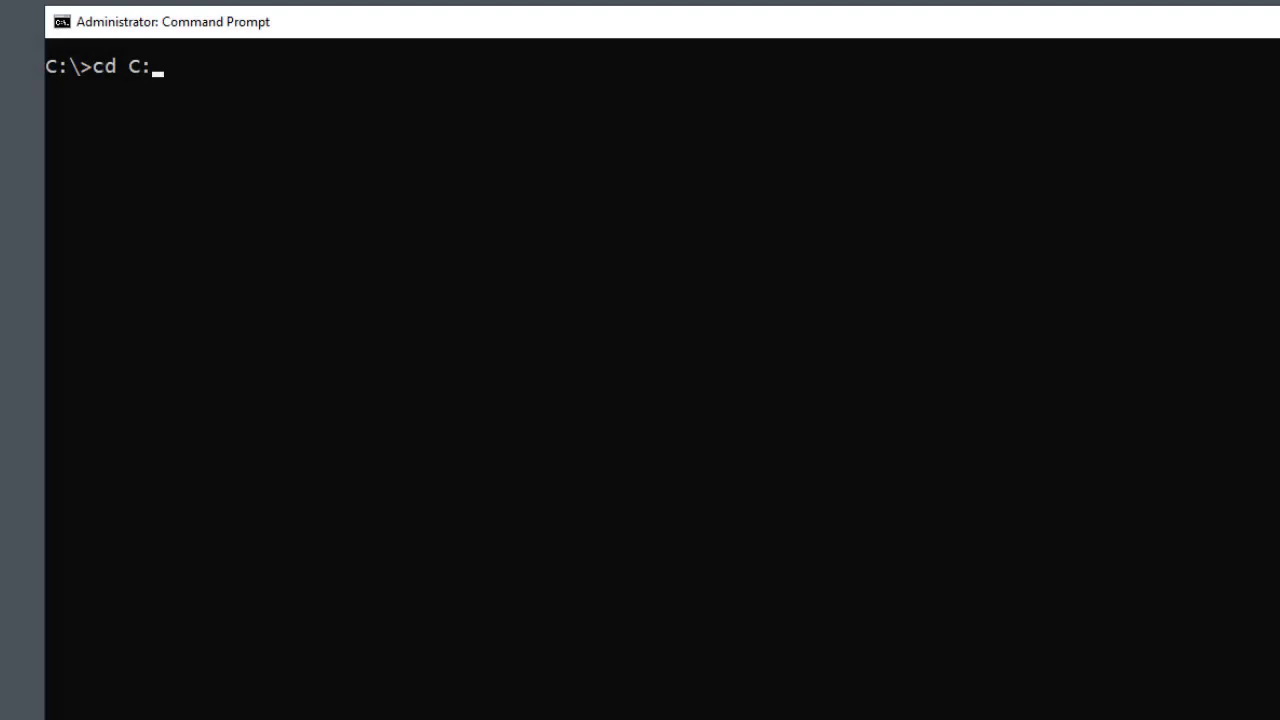
{"action": "type", "text": "PT8.59.03"}
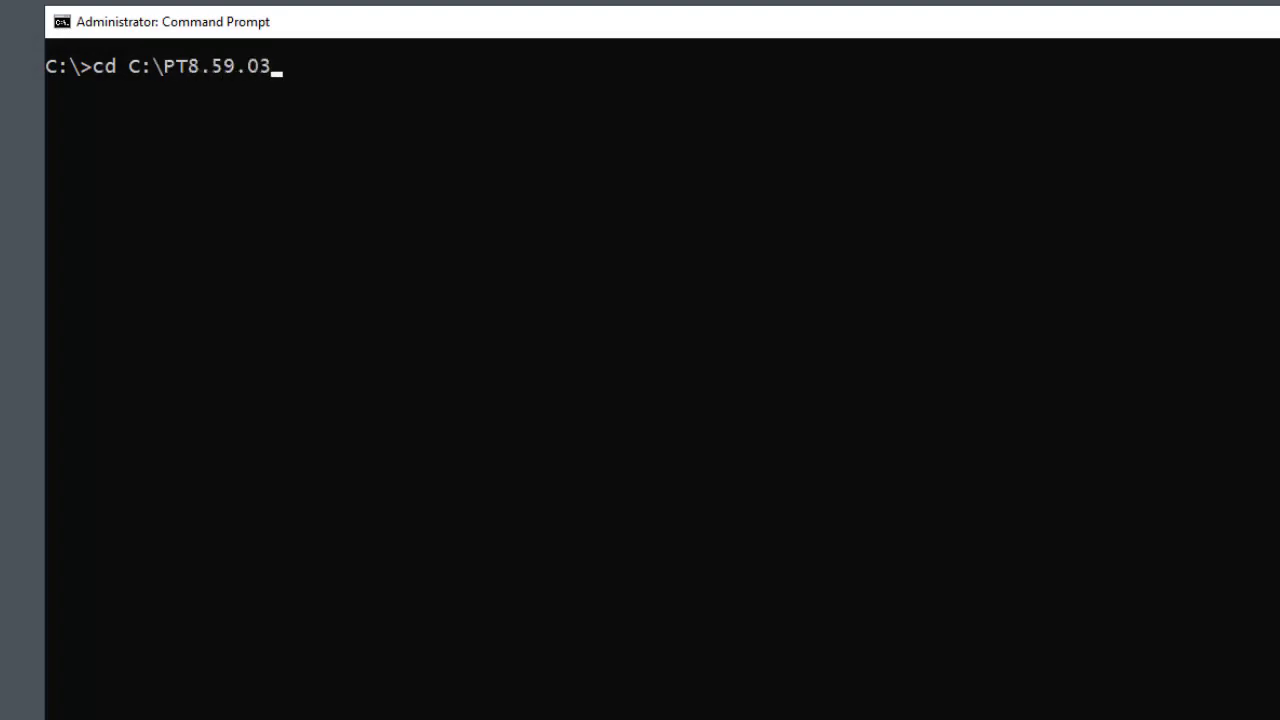
{"action": "type", "text": "_Client_ORA\\jre\\bin"}
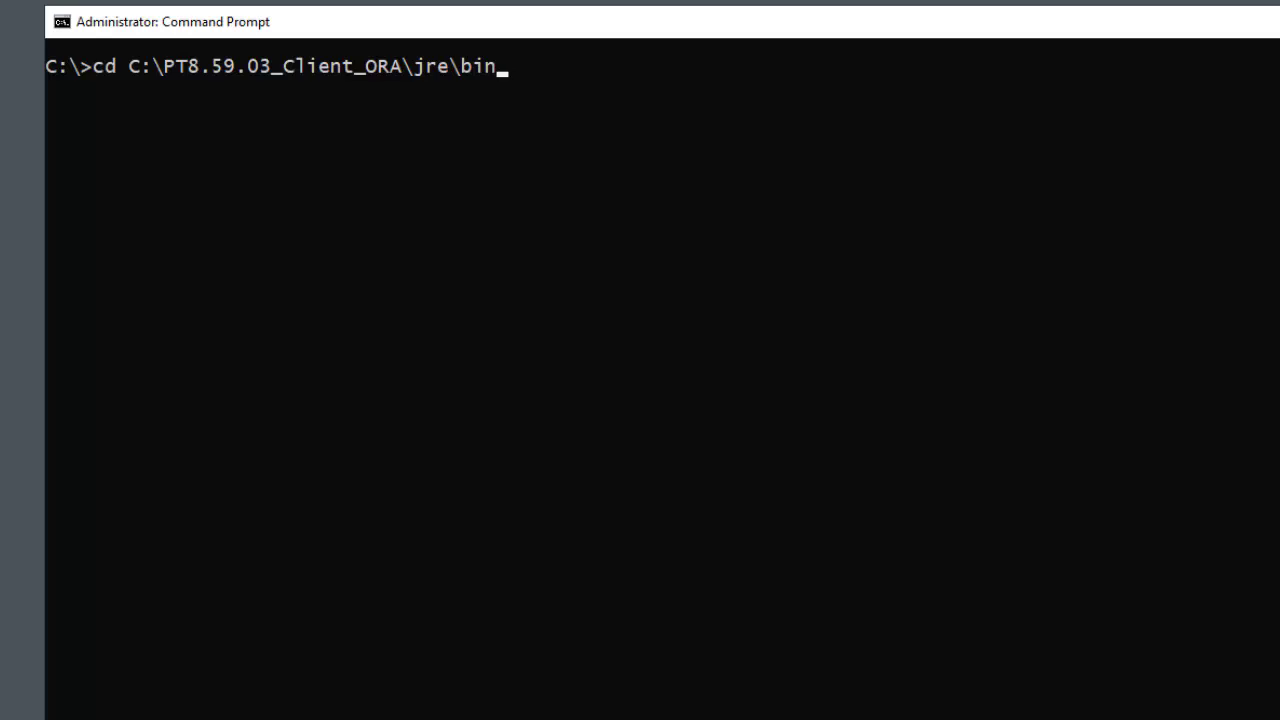
{"action": "key", "text": "Return"}
{"action": "type", "text": "java "}
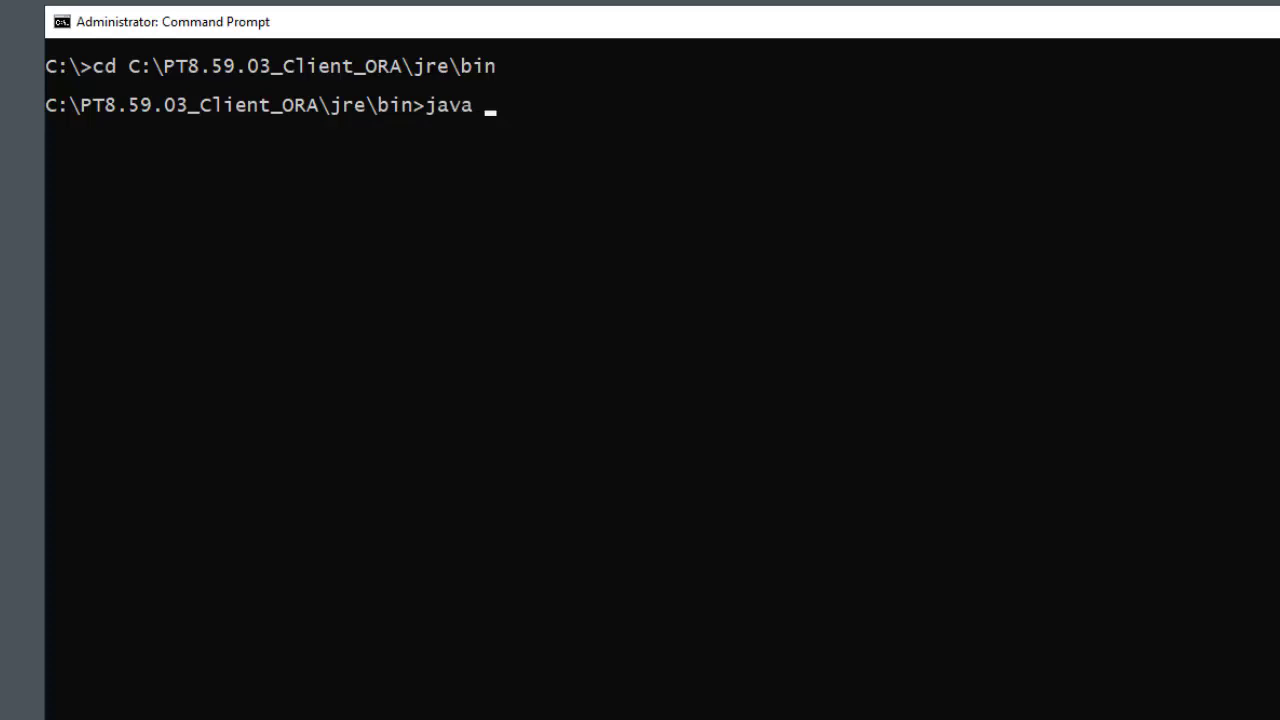
{"action": "type", "text": "--version"}
{"action": "key", "text": "Return"}
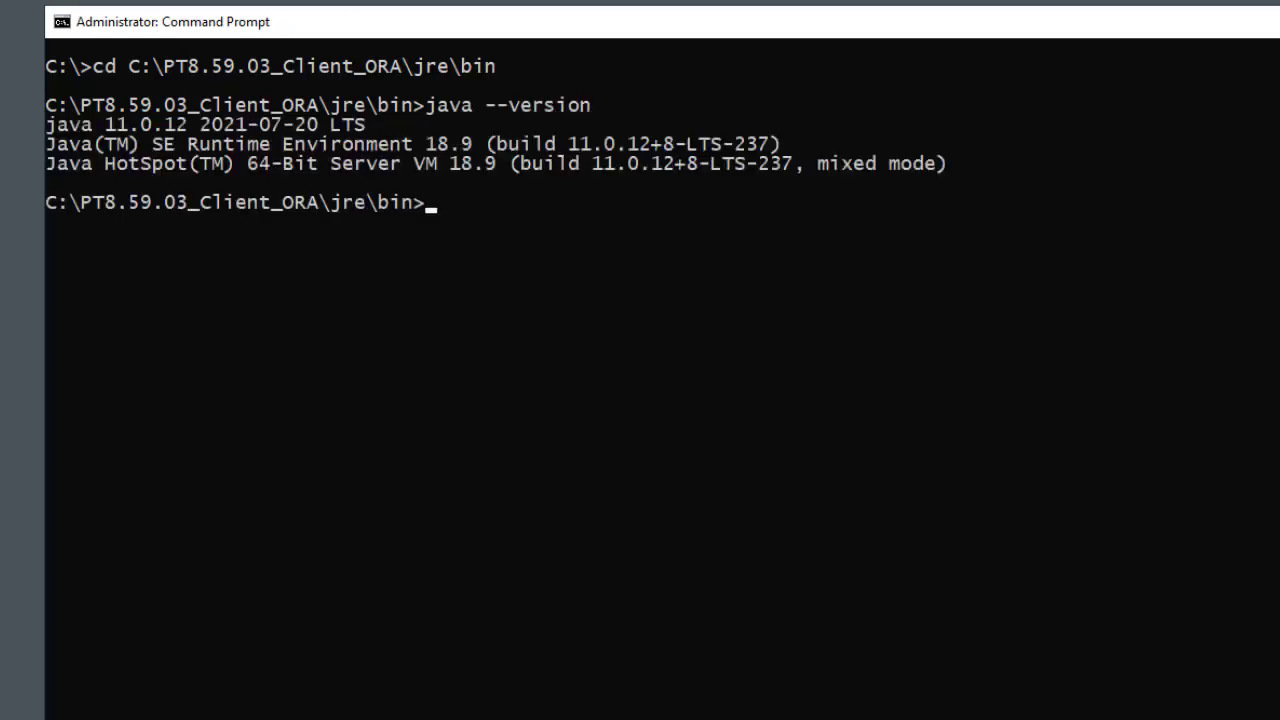